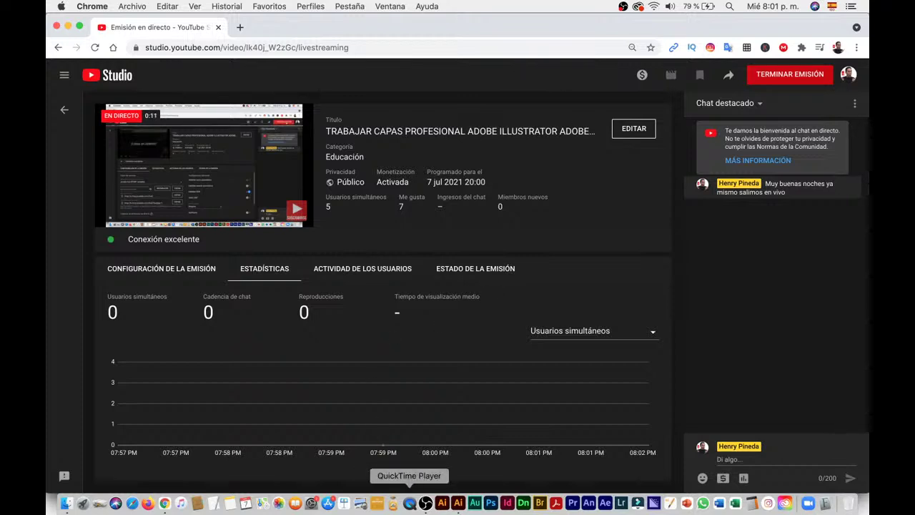
# Step: Open a new QuickTime webcam recording window set to float on top of everything
pyautogui.click(412, 504)
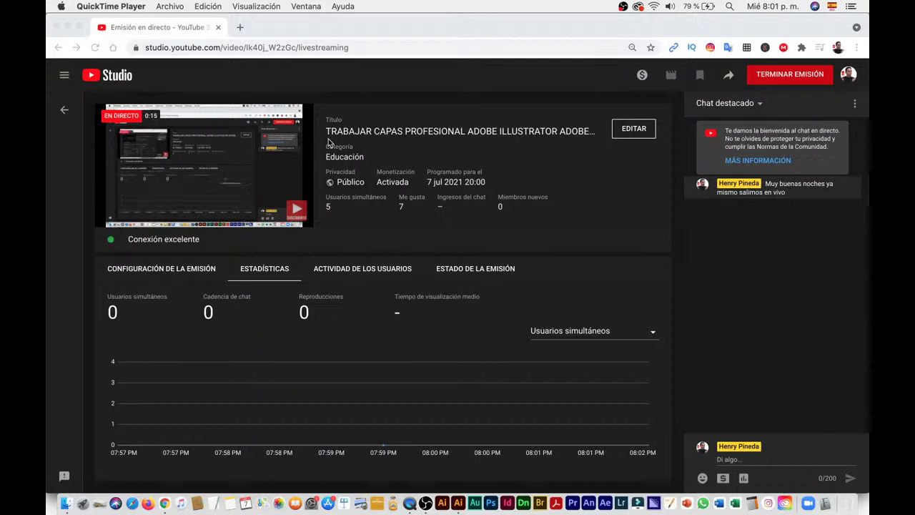
pyautogui.click(200, 5)
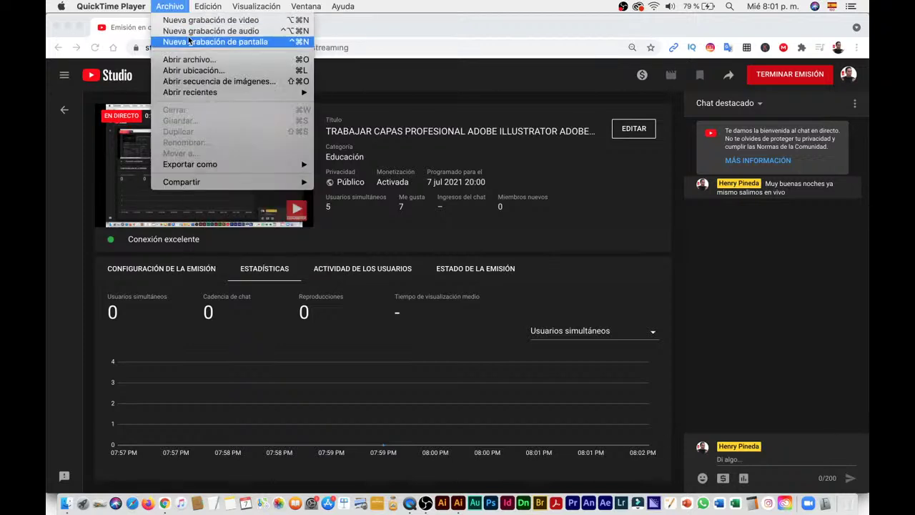
pyautogui.click(197, 21)
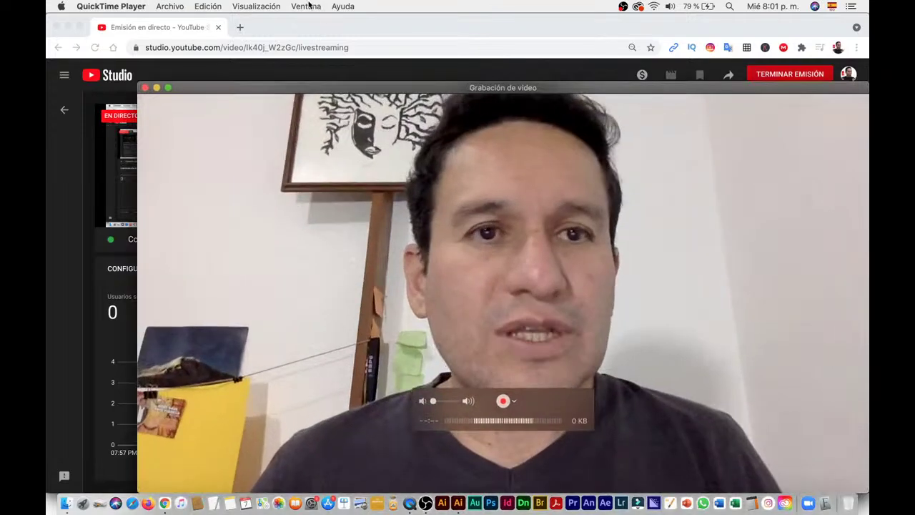
pyautogui.click(275, 6)
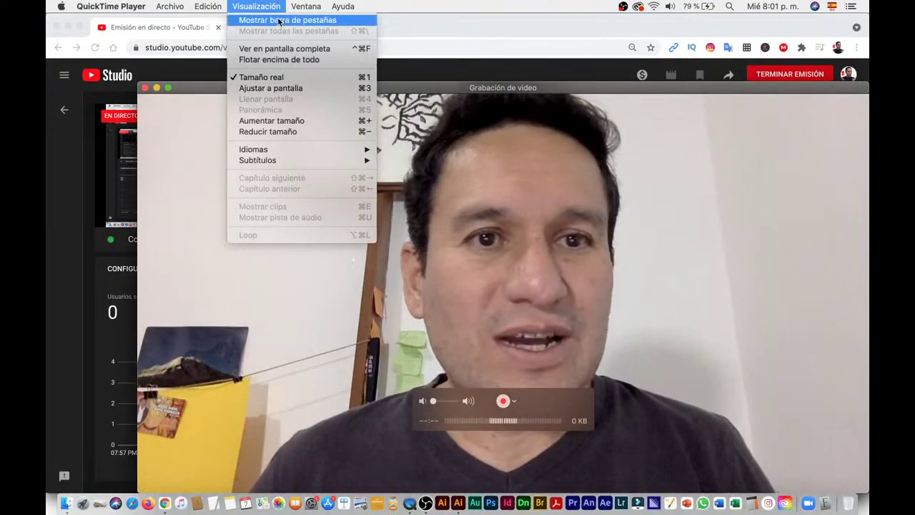
pyautogui.click(295, 62)
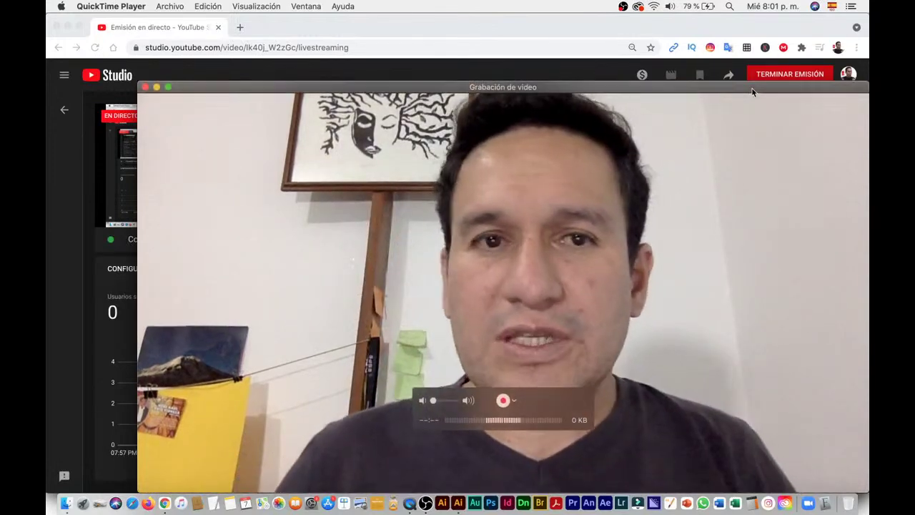
# Step: Shrink the webcam window to a small overlay near the top-left of the page
pyautogui.moveTo(841, 86); pyautogui.dragTo(792, 16)
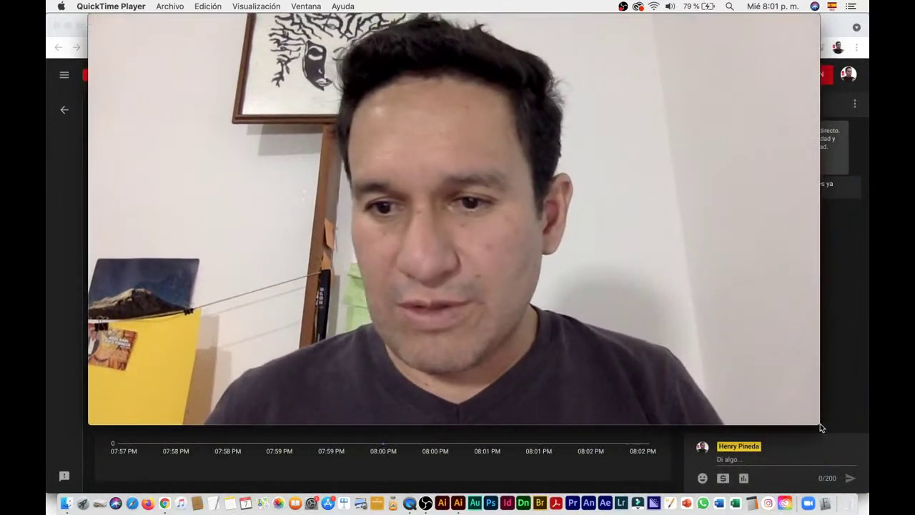
pyautogui.moveTo(820, 423); pyautogui.dragTo(332, 150)
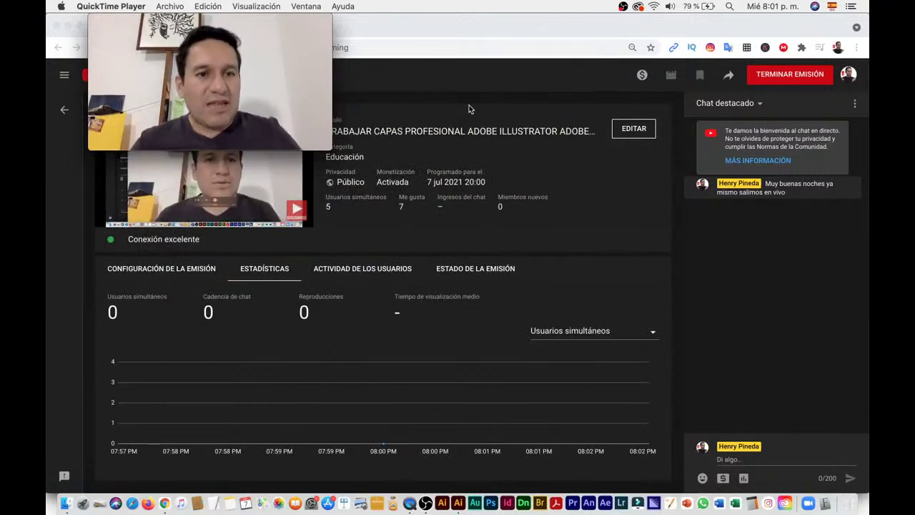
pyautogui.moveTo(306, 17); pyautogui.dragTo(315, 100)
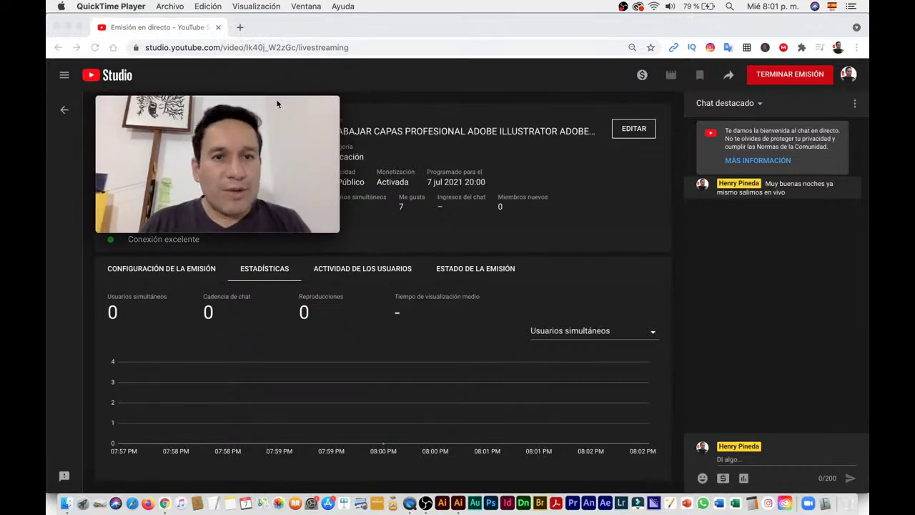
# Step: Nudge the webcam overlay slightly left so it no longer covers the stream title
pyautogui.moveTo(280, 101)
pyautogui.mouseDown()
pyautogui.moveTo(242, 104)
pyautogui.moveTo(263, 97)
pyautogui.mouseUp()
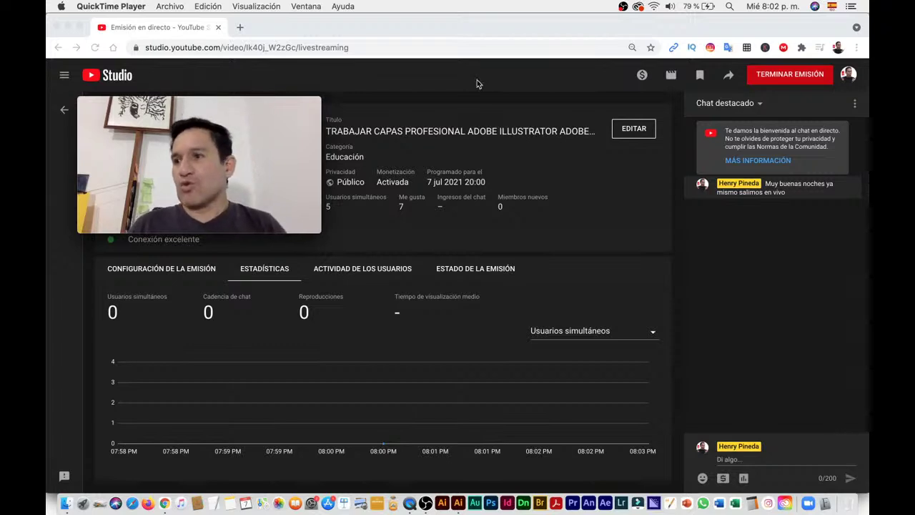
# Step: Move and widen the webcam overlay at the lower left over Illustrator
pyautogui.press('super+Tab')
pyautogui.press('super+Tab')
pyautogui.press('super+Tab')
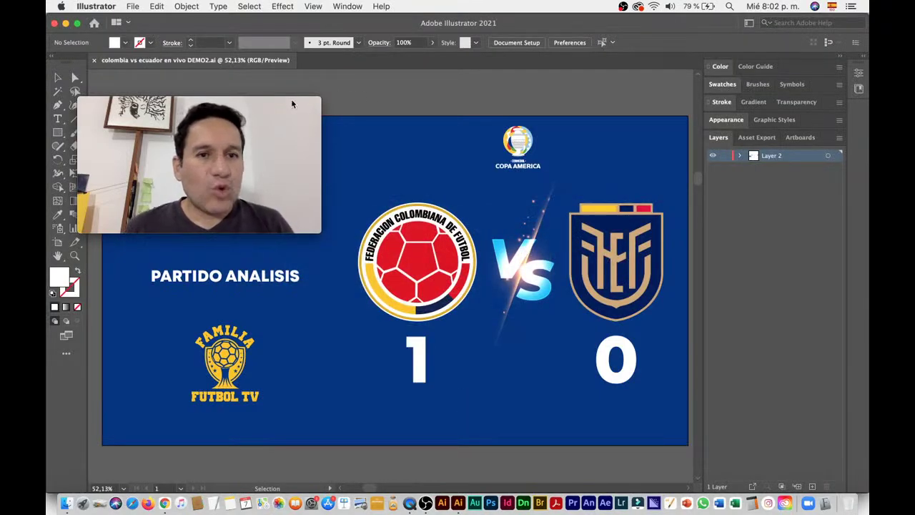
pyautogui.moveTo(243, 103)
pyautogui.mouseDown()
pyautogui.moveTo(212, 357)
pyautogui.moveTo(154, 350)
pyautogui.mouseUp()
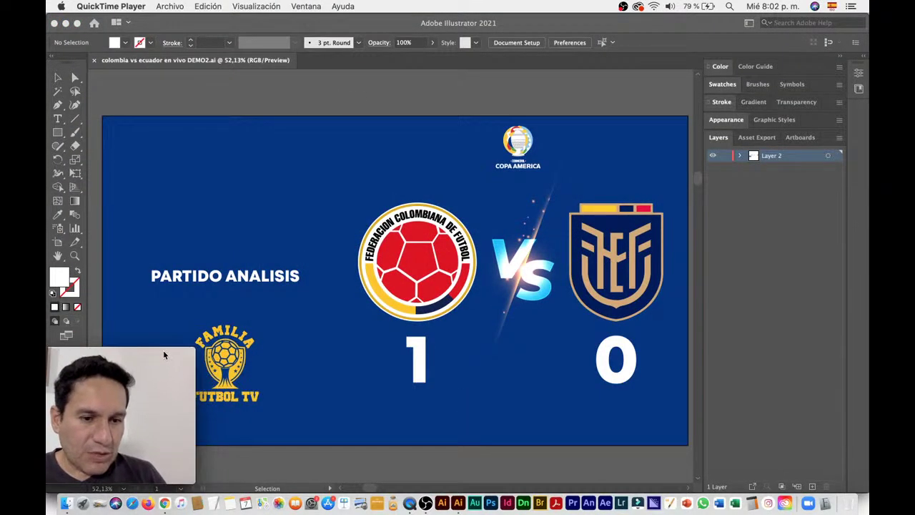
pyautogui.click(176, 99)
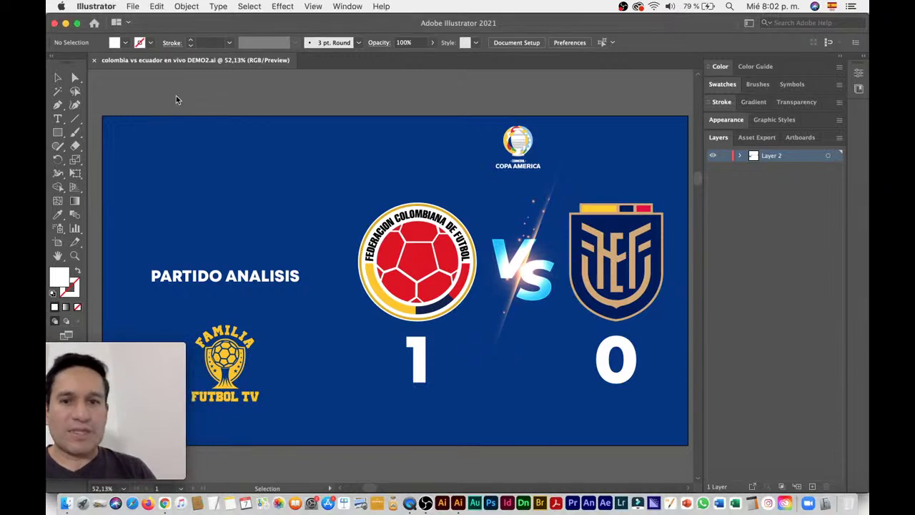
pyautogui.click(162, 358)
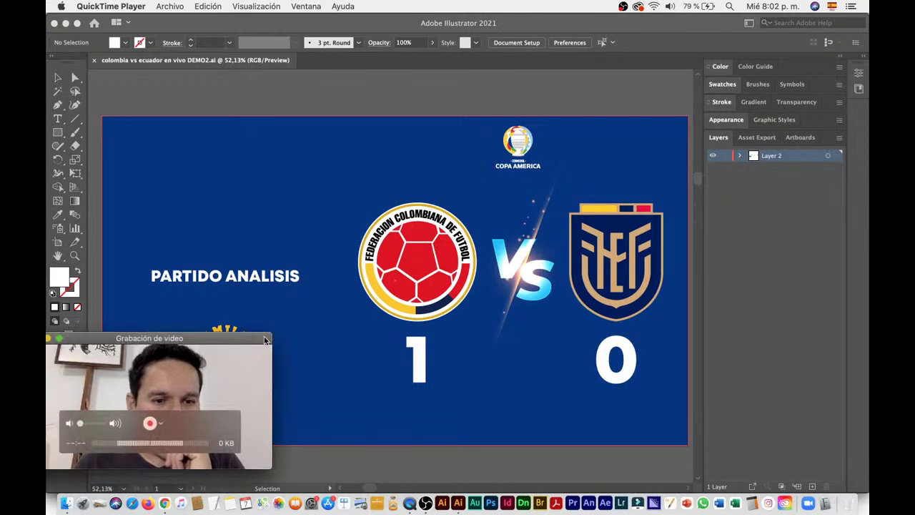
pyautogui.moveTo(161, 358); pyautogui.dragTo(319, 462)
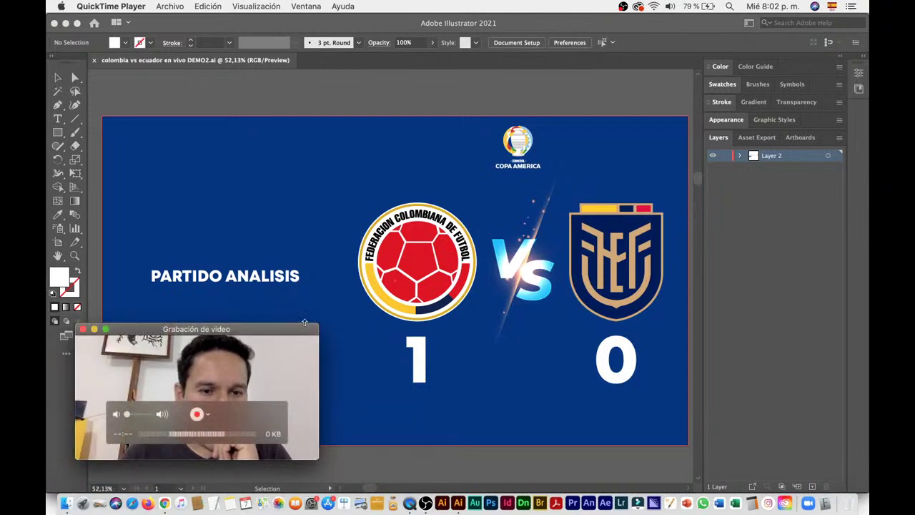
pyautogui.moveTo(303, 333); pyautogui.dragTo(201, 354)
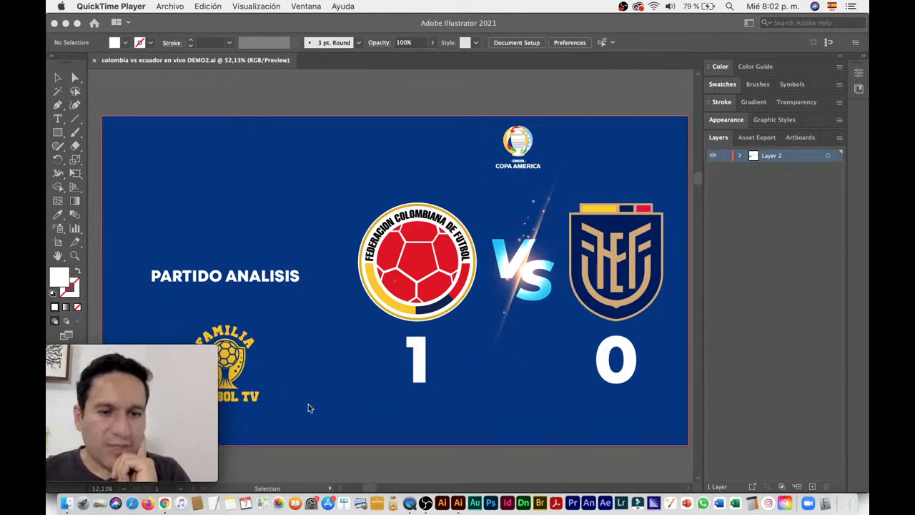
# Step: Reset the Illustrator workspace panels and zoom out to see the whole artboard
pyautogui.click(394, 103)
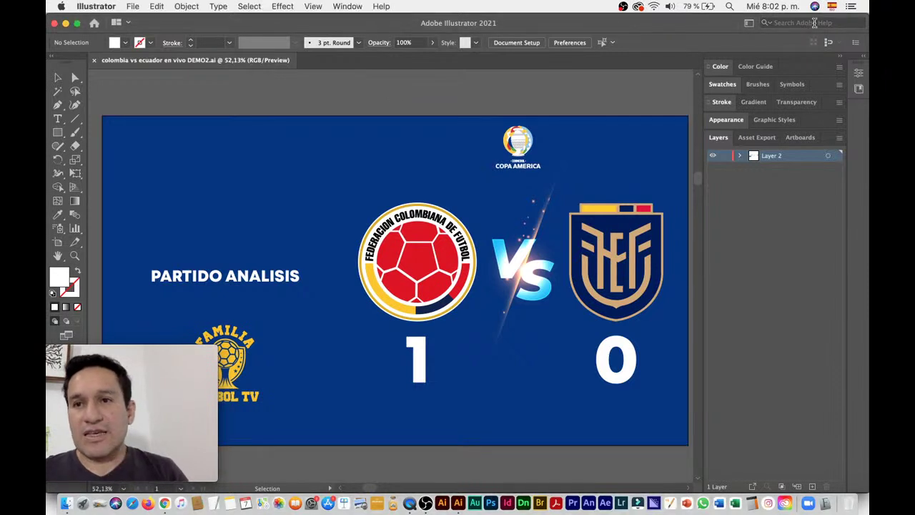
pyautogui.click(749, 23)
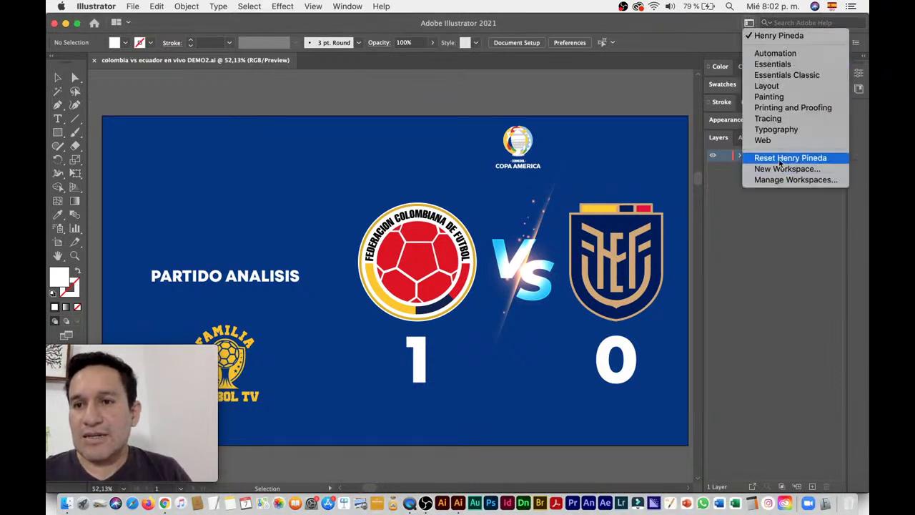
pyautogui.click(781, 158)
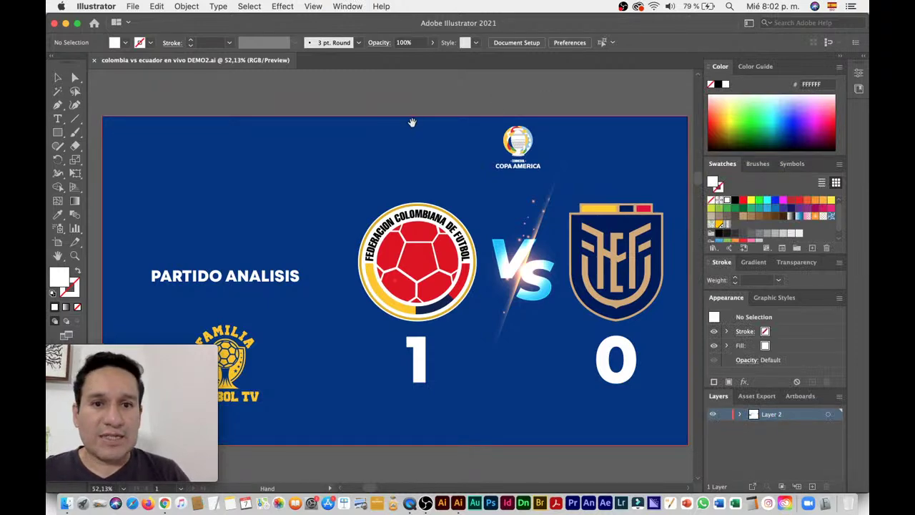
pyautogui.moveTo(410, 122); pyautogui.dragTo(465, 122)
pyautogui.moveTo(490, 179); pyautogui.dragTo(420, 188)
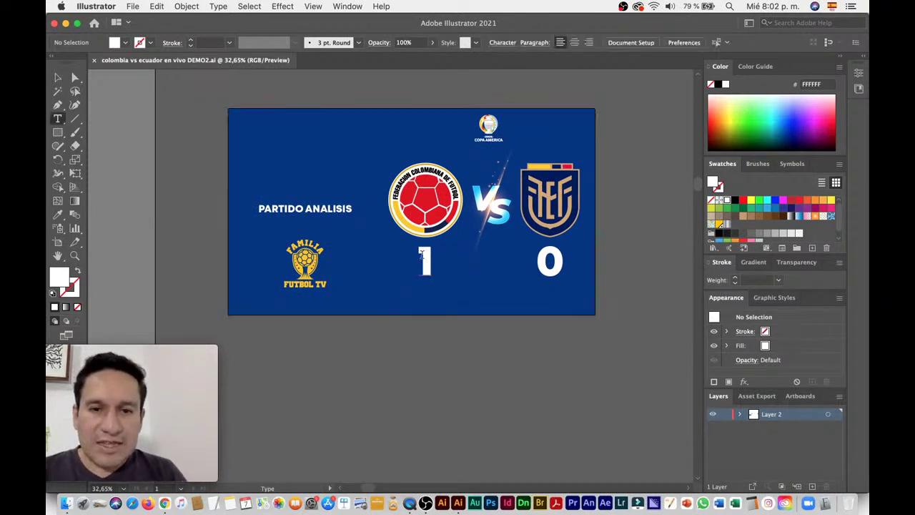
# Step: Replace Colombia's score '1' with '0' so the slide reads 0–0
pyautogui.doubleClick(424, 258)
pyautogui.write('0')
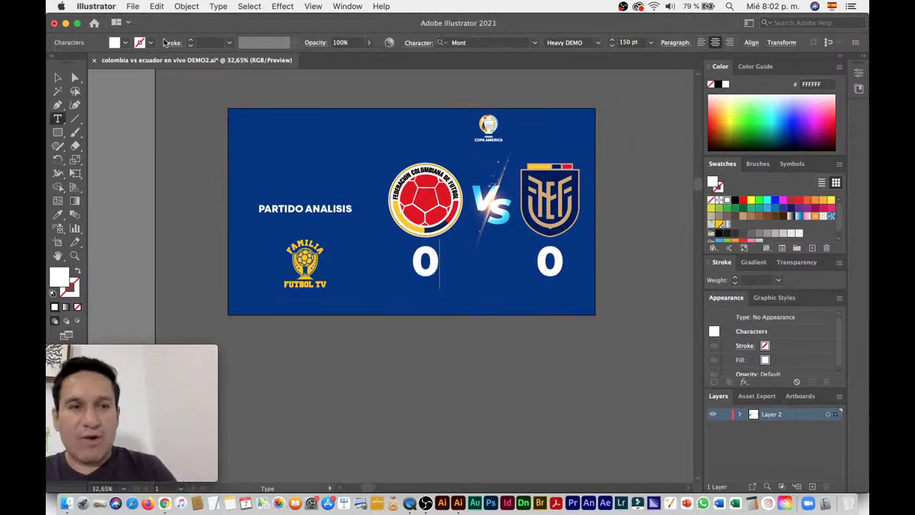
pyautogui.press('Escape')
pyautogui.click(190, 134)
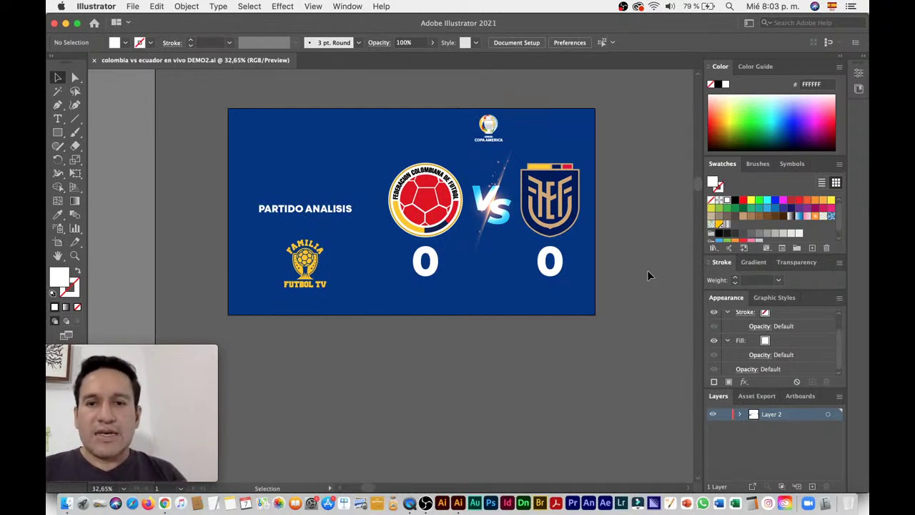
# Step: Switch from Illustrator to the YouTube Studio live stream page in Chrome
pyautogui.hscroll(-2, 651, 271)
pyautogui.scroll(1, 652, 271)
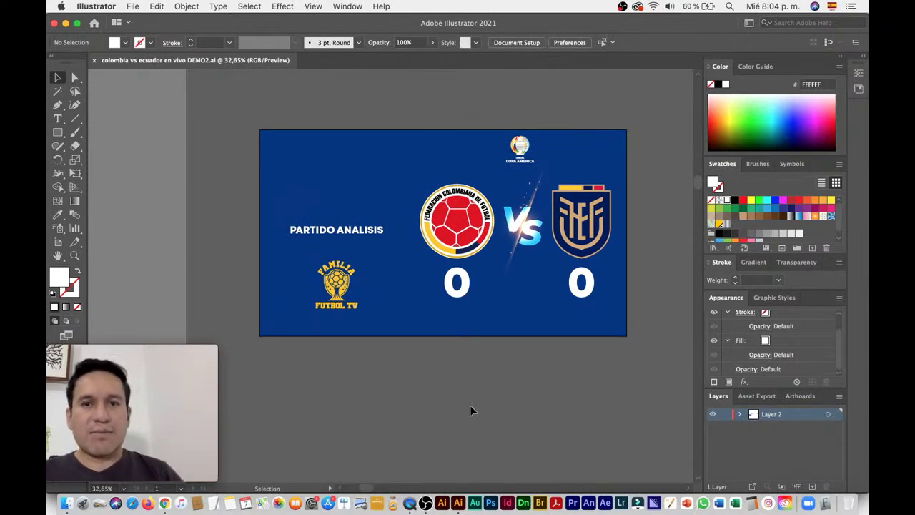
pyautogui.press('super+Tab')
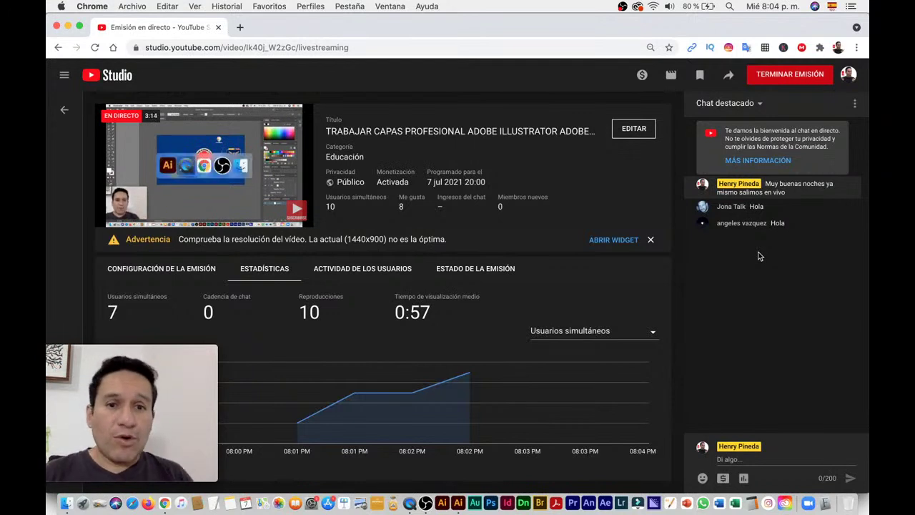
# Step: Switch back to Adobe Illustrator 2021 showing the 0–0 match slide
pyautogui.press('super+Tab')
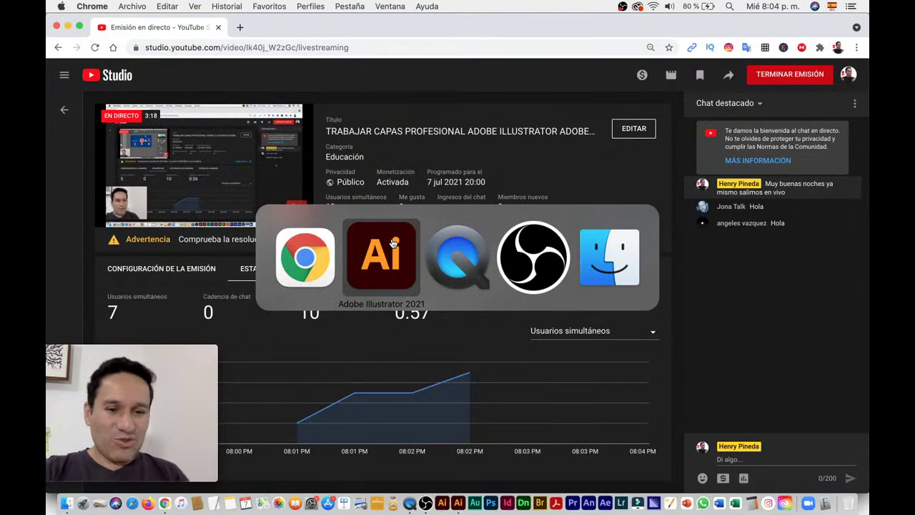
pyautogui.click(394, 244)
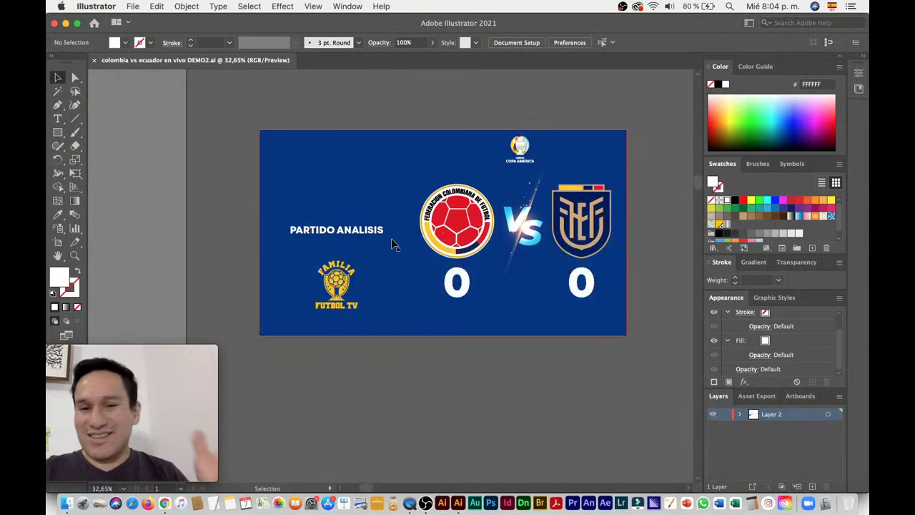
# Step: Nudge the webcam overlay slightly left and up
pyautogui.scroll(2, 394, 176)
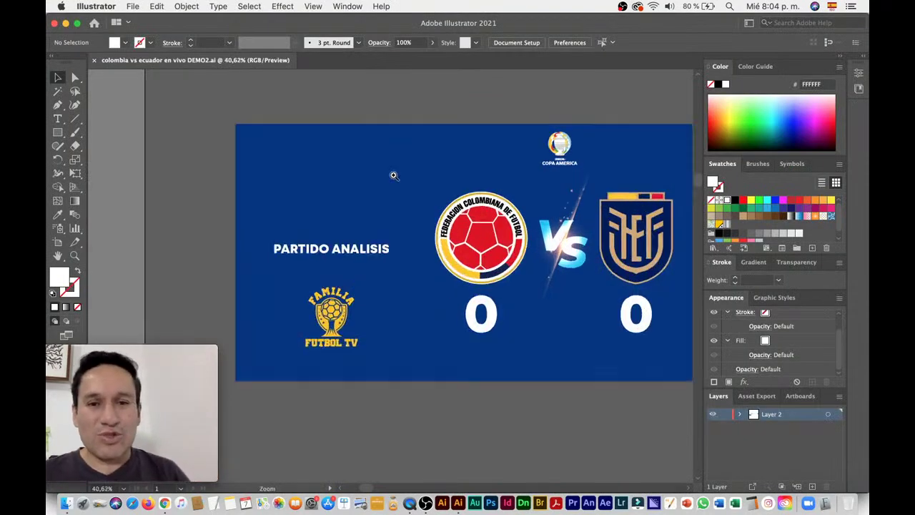
pyautogui.scroll(2, 395, 174)
pyautogui.scroll(2, 395, 172)
pyautogui.scroll(1, 396, 173)
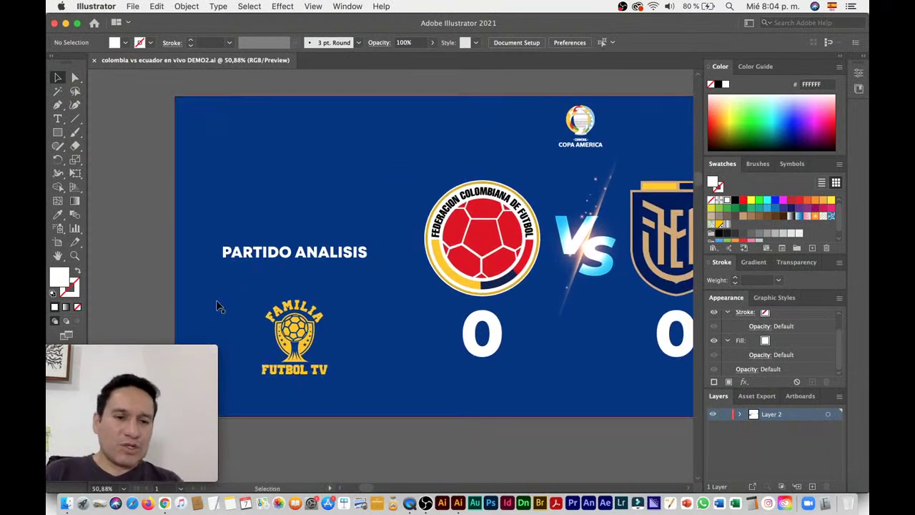
pyautogui.moveTo(201, 347); pyautogui.dragTo(177, 348)
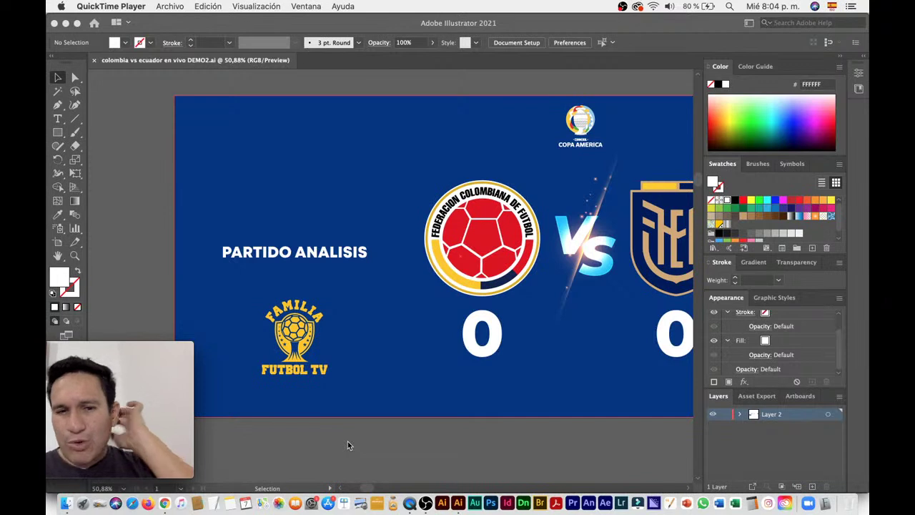
# Step: Select Artboard 1, the 1280 × 720 HDV/HDTV 720 board, with the Artboard tool (Shift+O)
pyautogui.click(383, 454)
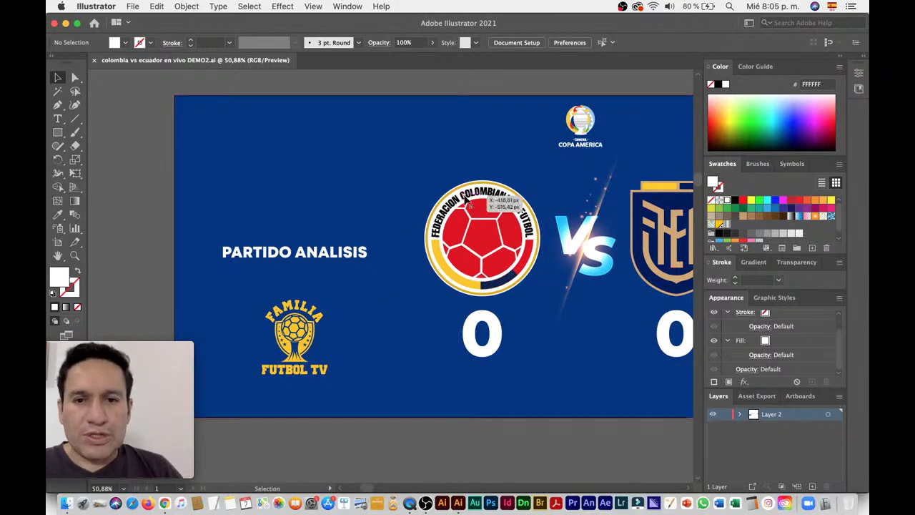
pyautogui.moveTo(469, 205)
pyautogui.mouseDown()
pyautogui.moveTo(380, 184)
pyautogui.moveTo(414, 173)
pyautogui.mouseUp()
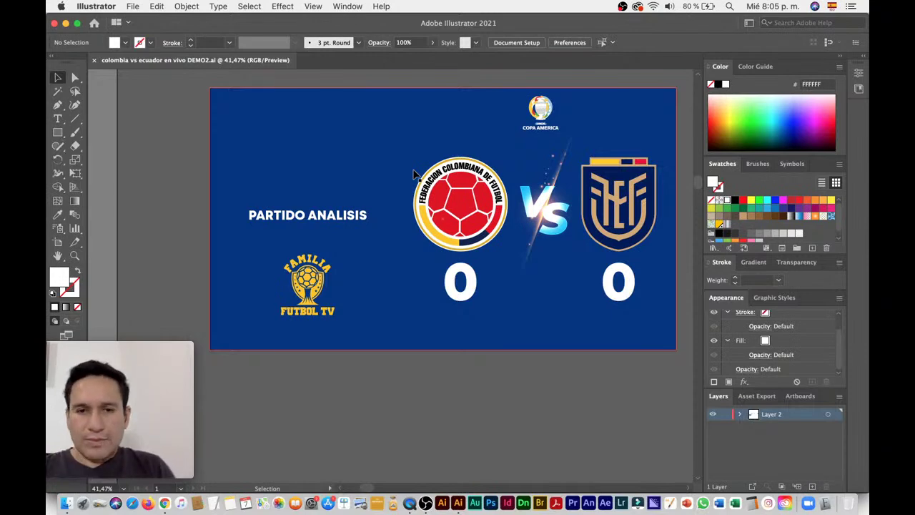
pyautogui.hotkey('shift', 'o')
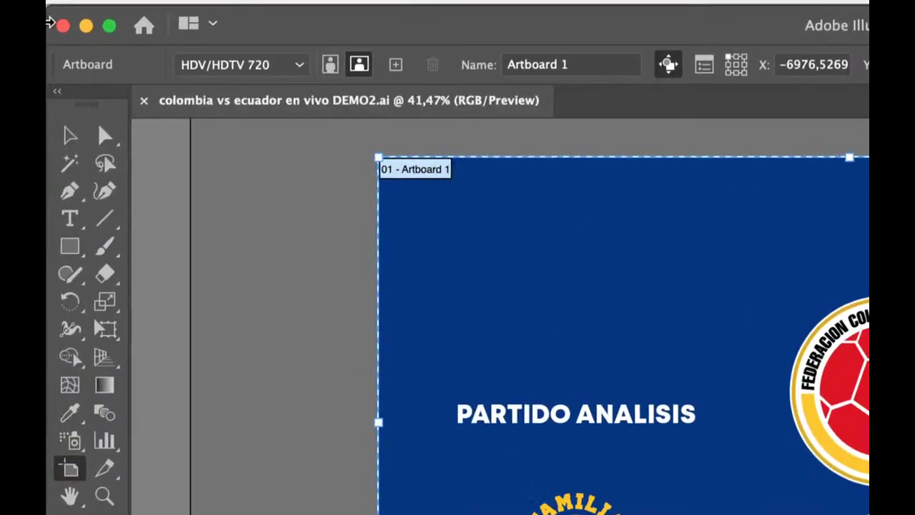
# Step: Browse artboard presets but keep HDV/HDTV 720, then exit artboard editing
pyautogui.click(243, 60)
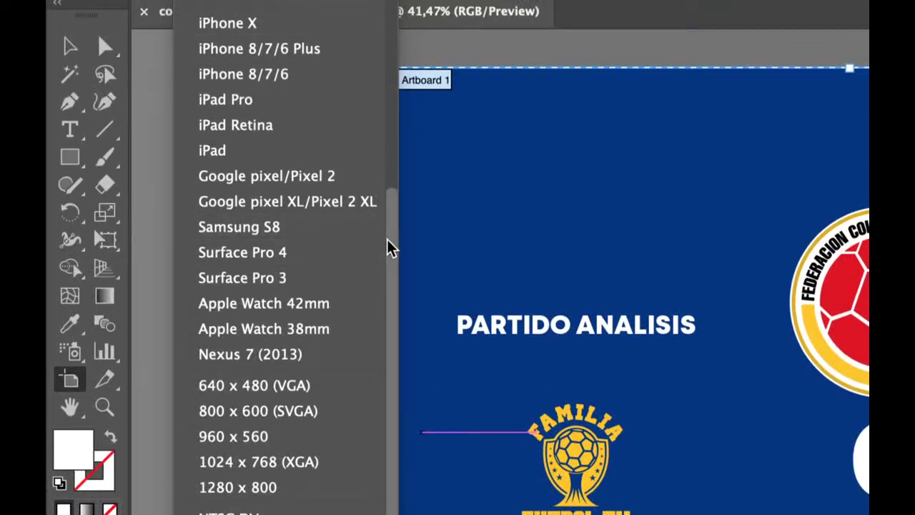
pyautogui.scroll(5, 389, 249)
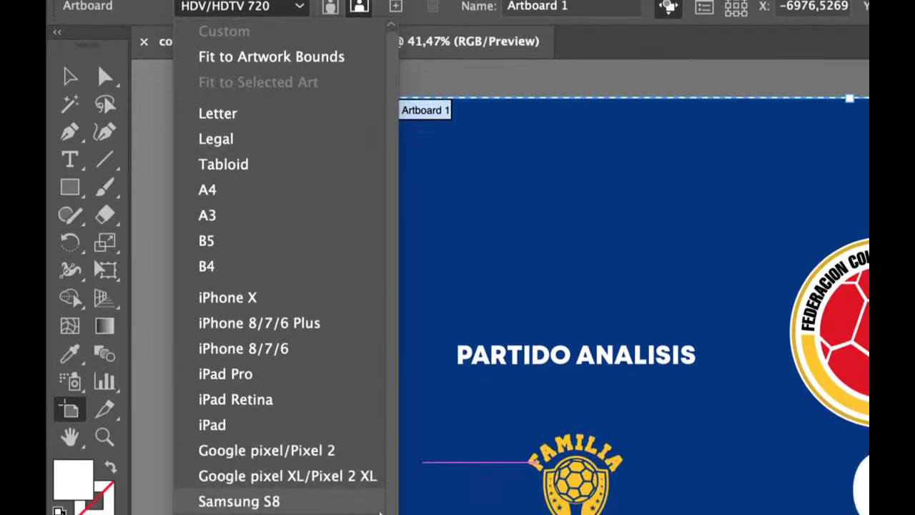
pyautogui.scroll(-5, 336, 312)
pyautogui.scroll(5, 331, 310)
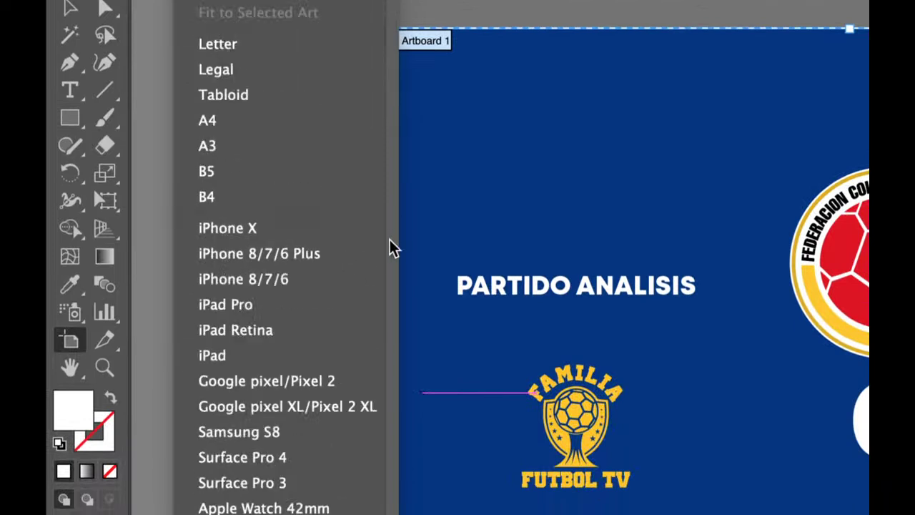
pyautogui.scroll(-1, 389, 265)
pyautogui.scroll(-4, 384, 333)
pyautogui.scroll(-1, 343, 264)
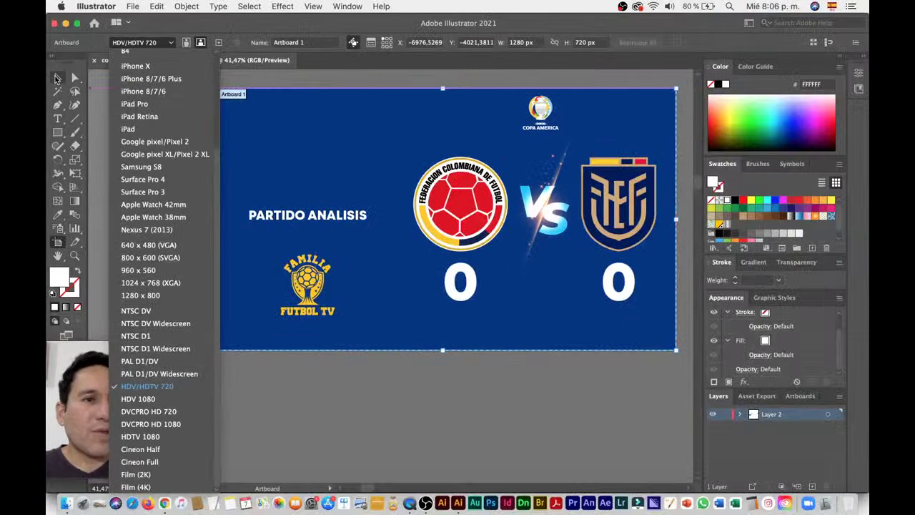
pyautogui.press('Escape')
pyautogui.click(181, 105)
pyautogui.press('Escape')
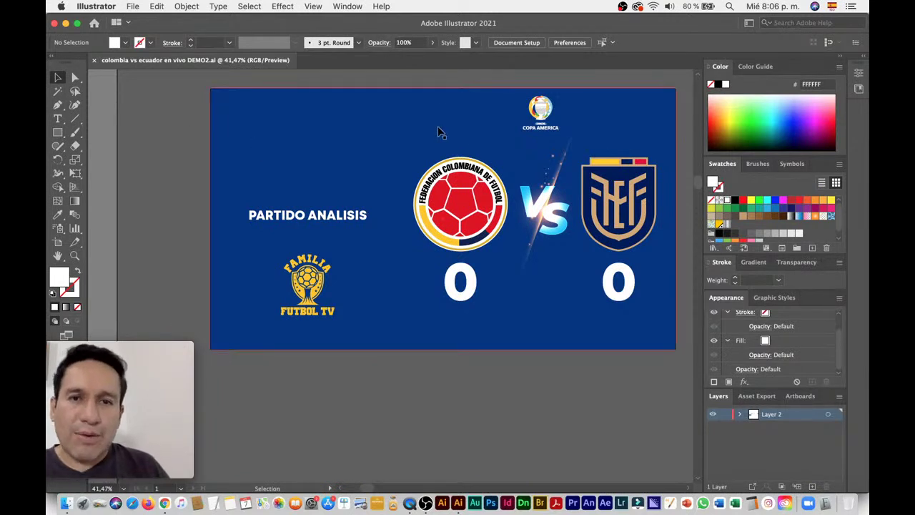
# Step: Zoom out and pan across the document to view the other analysis graphics
pyautogui.keyDown('alt'); pyautogui.click(361, 138); pyautogui.keyUp('alt')
pyautogui.scroll(-2, 362, 139)
pyautogui.hscroll(5, 464, 153)
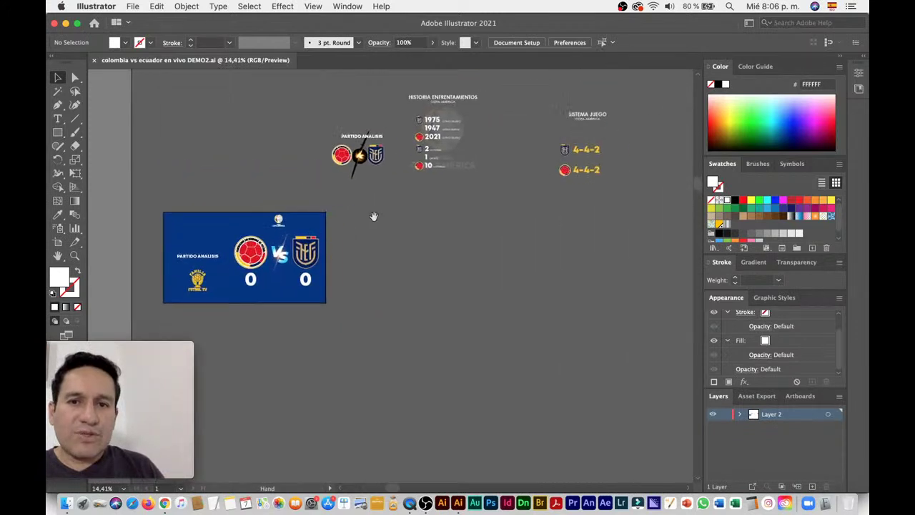
pyautogui.scroll(2, 536, 161)
pyautogui.moveTo(563, 161); pyautogui.dragTo(485, 153)
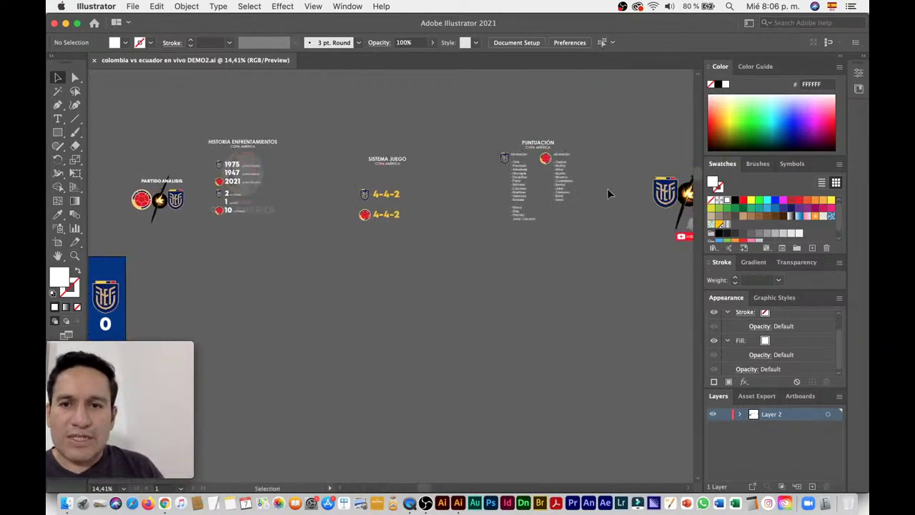
pyautogui.hscroll(5, 608, 193)
pyautogui.scroll(-1, 608, 193)
pyautogui.hscroll(-5, 339, 221)
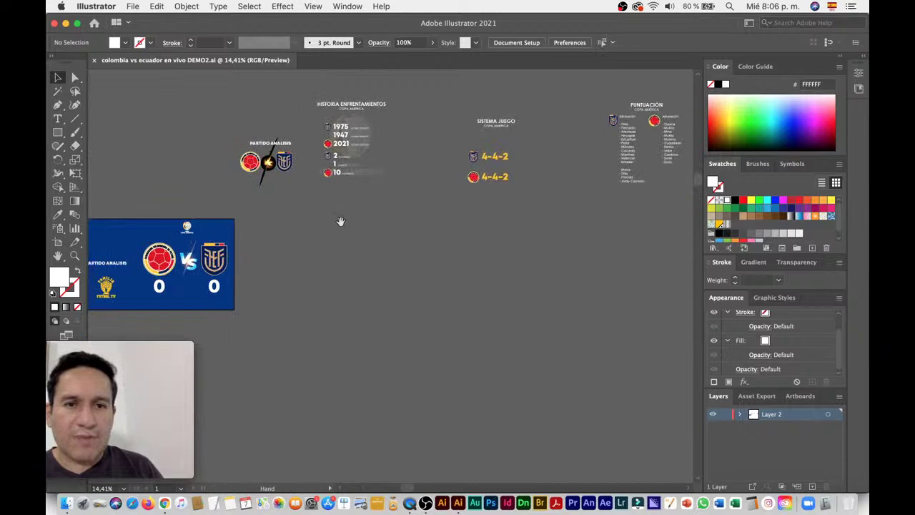
pyautogui.scroll(2, 429, 179)
pyautogui.scroll(2, 493, 223)
pyautogui.scroll(2, 493, 236)
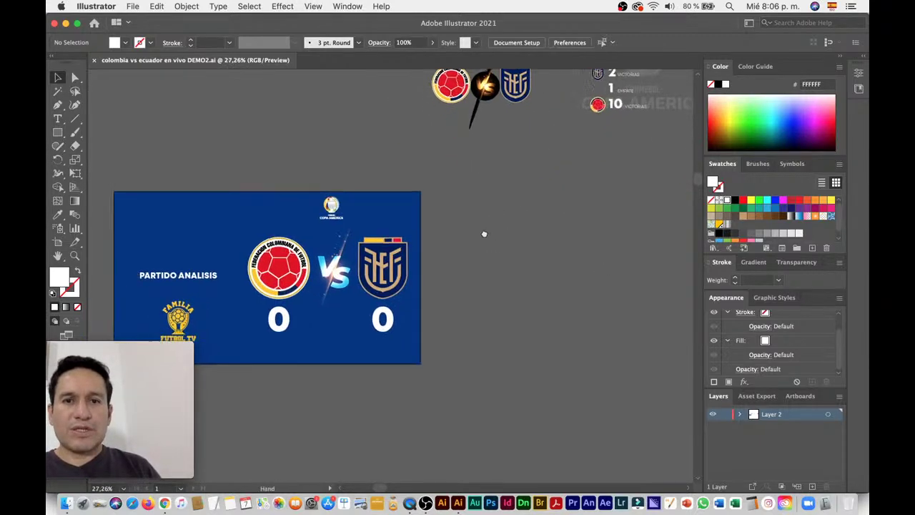
pyautogui.hscroll(-4, 565, 221)
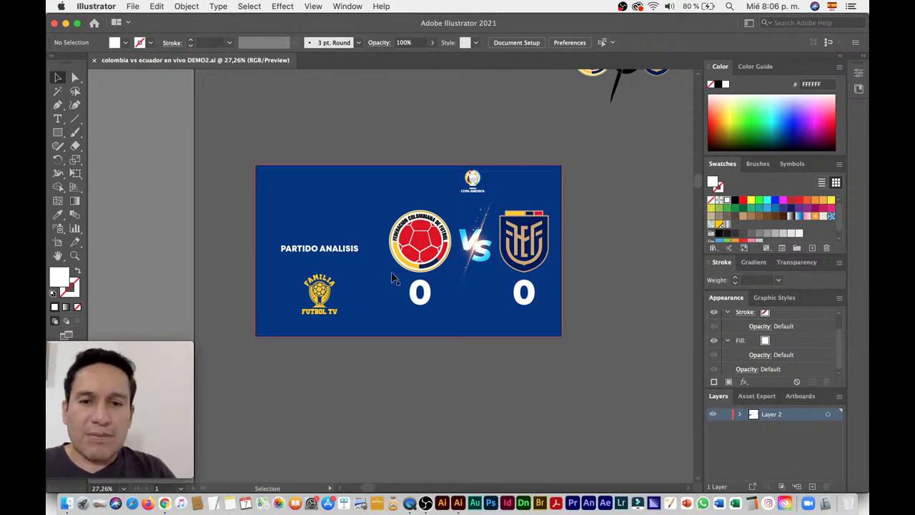
# Step: Zoom in on the match slide, then zoom back out to about 15%
pyautogui.moveTo(402, 270)
pyautogui.mouseDown()
pyautogui.moveTo(461, 296)
pyautogui.moveTo(509, 180)
pyautogui.mouseUp()
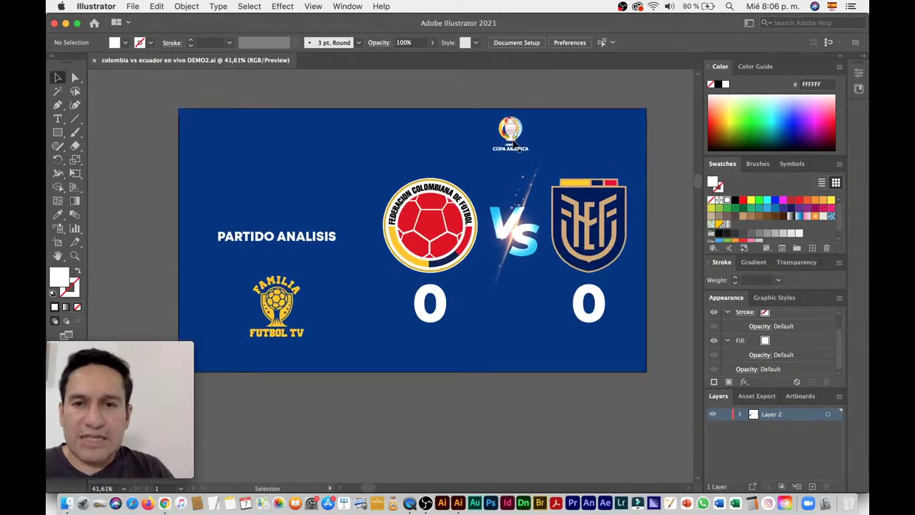
pyautogui.scroll(-1, 529, 139)
pyautogui.hscroll(-1, 529, 139)
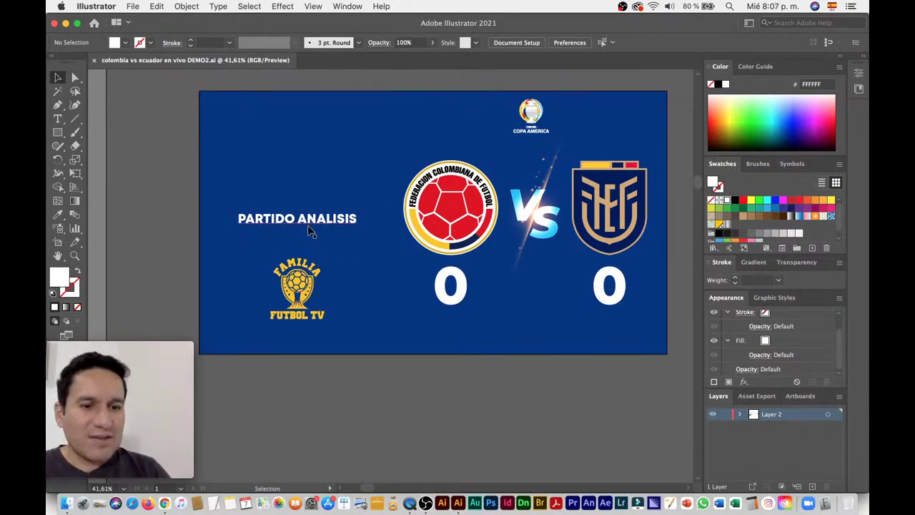
pyautogui.moveTo(363, 225); pyautogui.dragTo(374, 239)
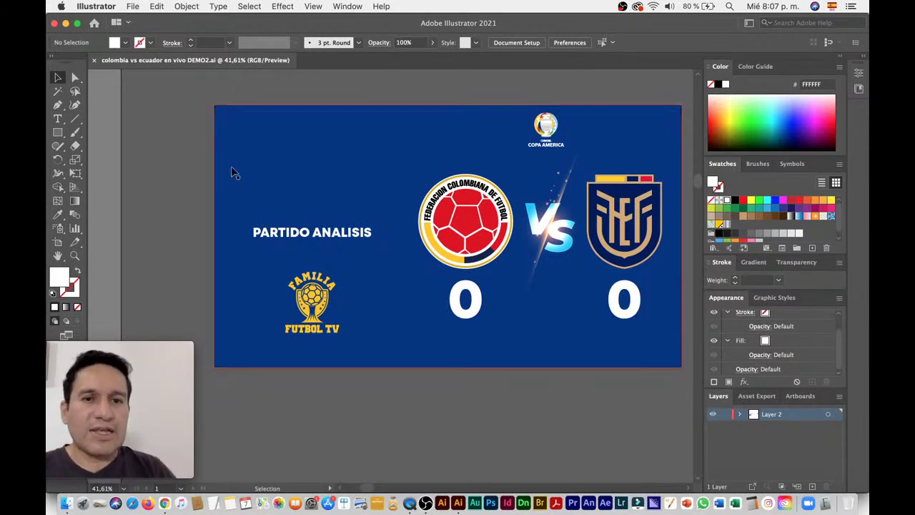
pyautogui.scroll(-3, 296, 184)
pyautogui.scroll(-2, 474, 207)
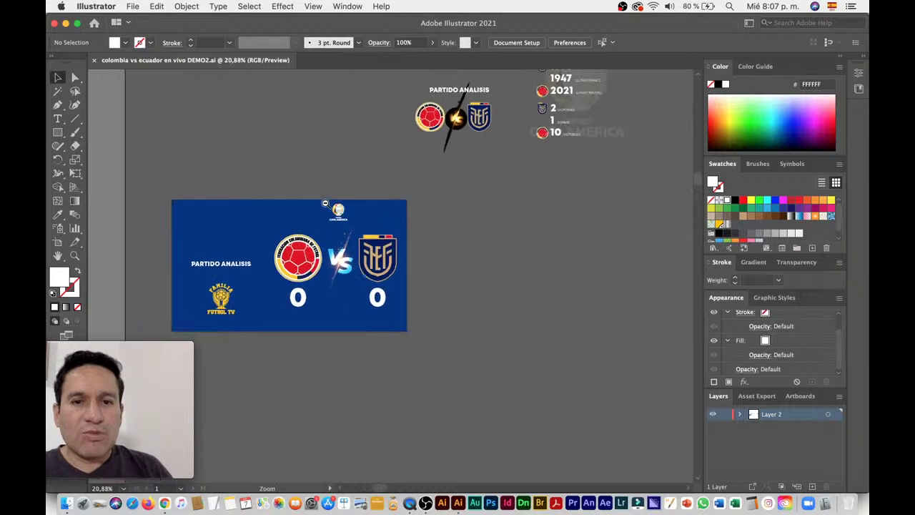
pyautogui.scroll(-2, 473, 207)
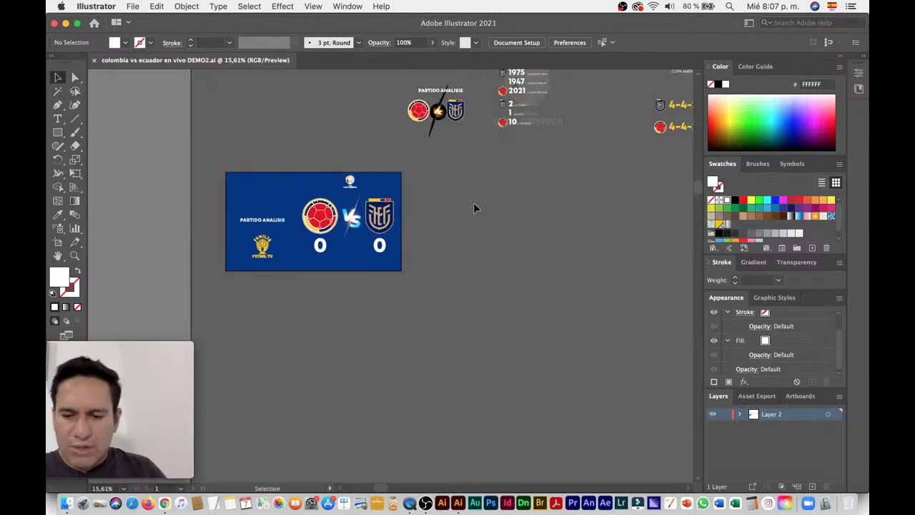
pyautogui.hotkey('shift', 'o')
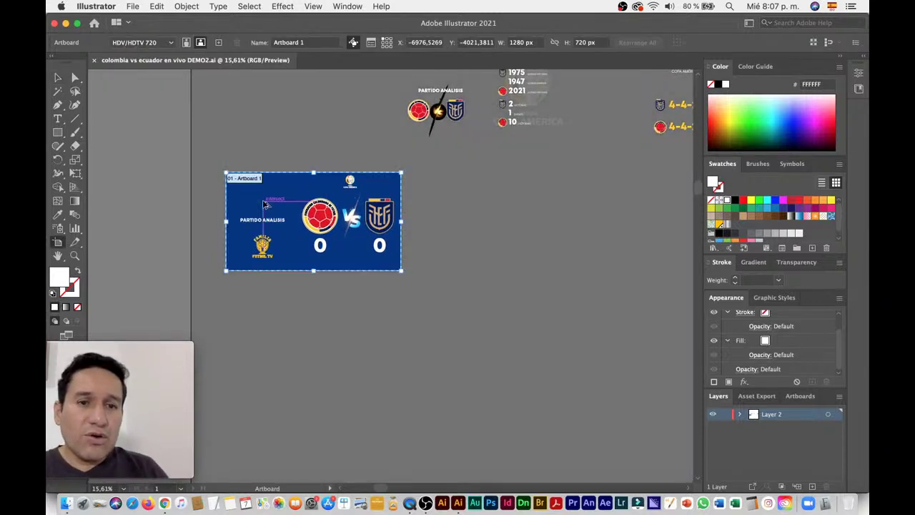
pyautogui.moveTo(264, 194)
pyautogui.mouseDown()
pyautogui.moveTo(476, 192)
pyautogui.moveTo(444, 202)
pyautogui.mouseUp()
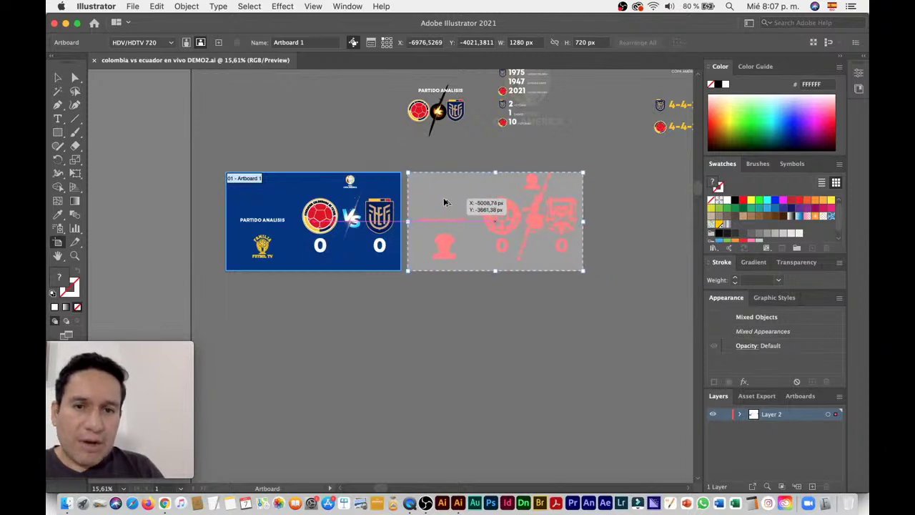
pyautogui.moveTo(444, 202); pyautogui.dragTo(451, 204)
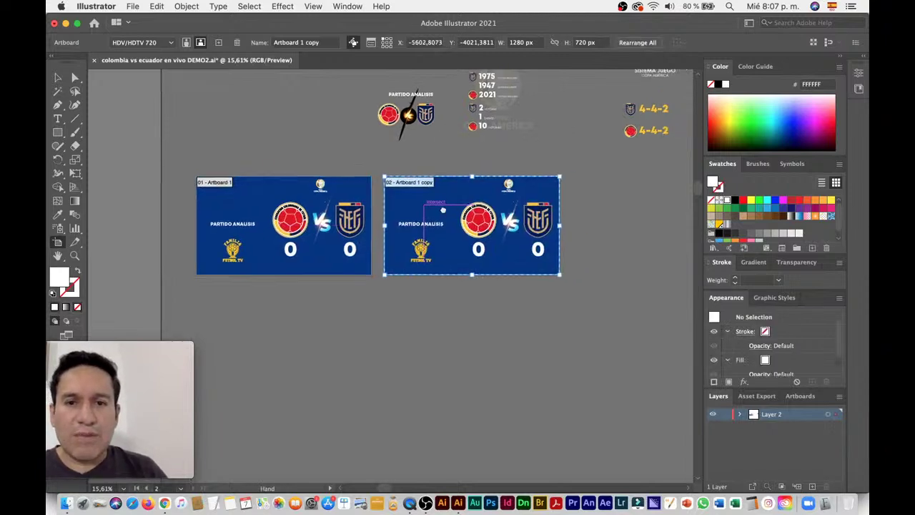
pyautogui.hscroll(5, 299, 208)
pyautogui.moveTo(299, 207); pyautogui.dragTo(491, 206)
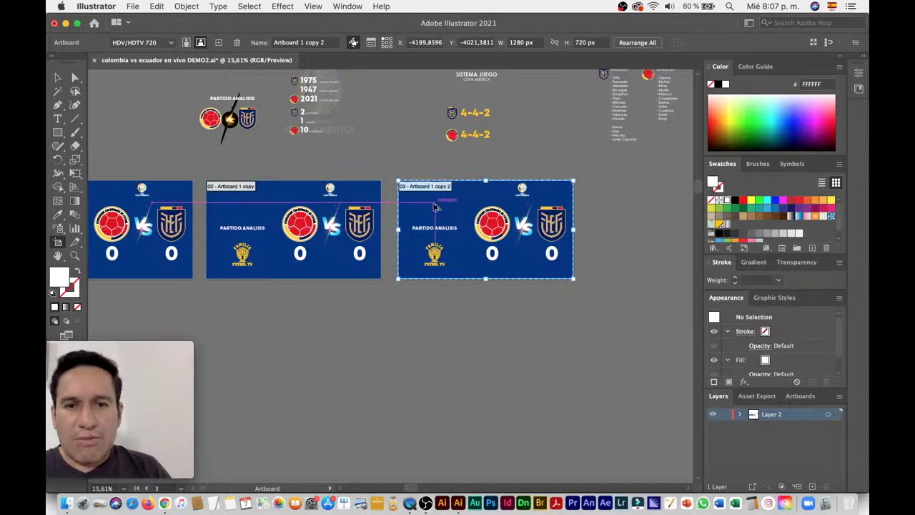
pyautogui.moveTo(433, 206); pyautogui.dragTo(628, 207)
pyautogui.scroll(5, 629, 206)
pyautogui.hscroll(2, 628, 206)
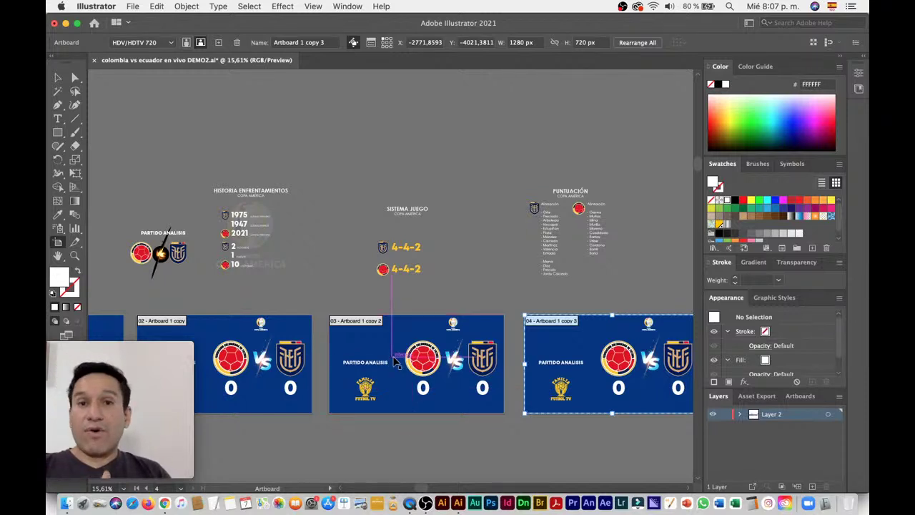
pyautogui.press('Delete')
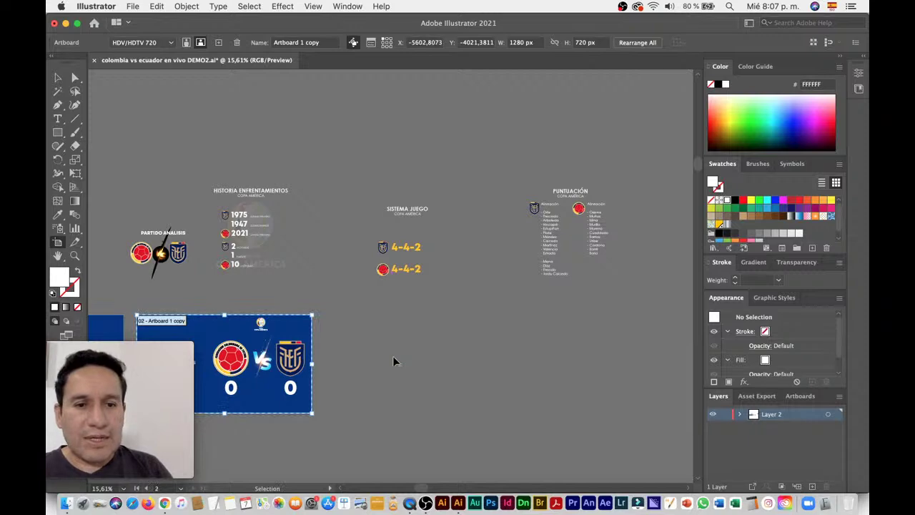
pyautogui.press('Delete')
pyautogui.moveTo(408, 329); pyautogui.dragTo(539, 229)
pyautogui.moveTo(336, 273); pyautogui.dragTo(486, 238)
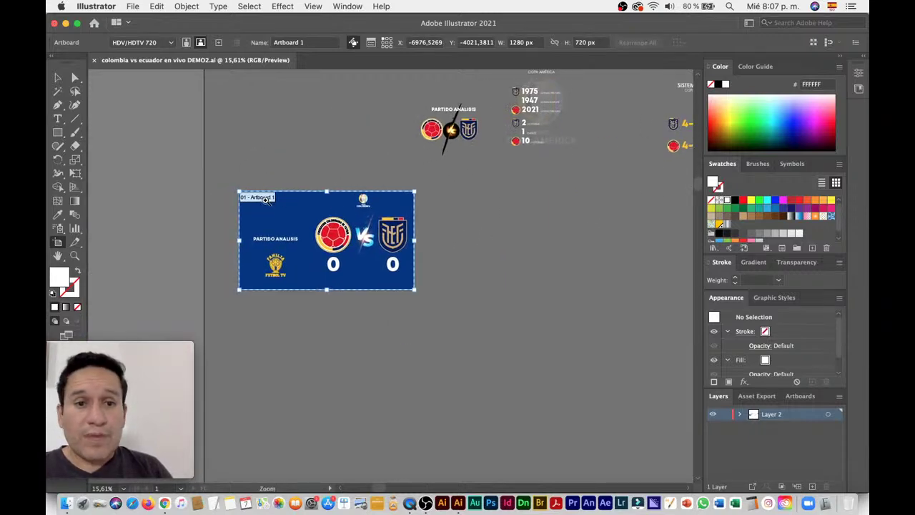
pyautogui.scroll(5, 243, 238)
pyautogui.press('Escape')
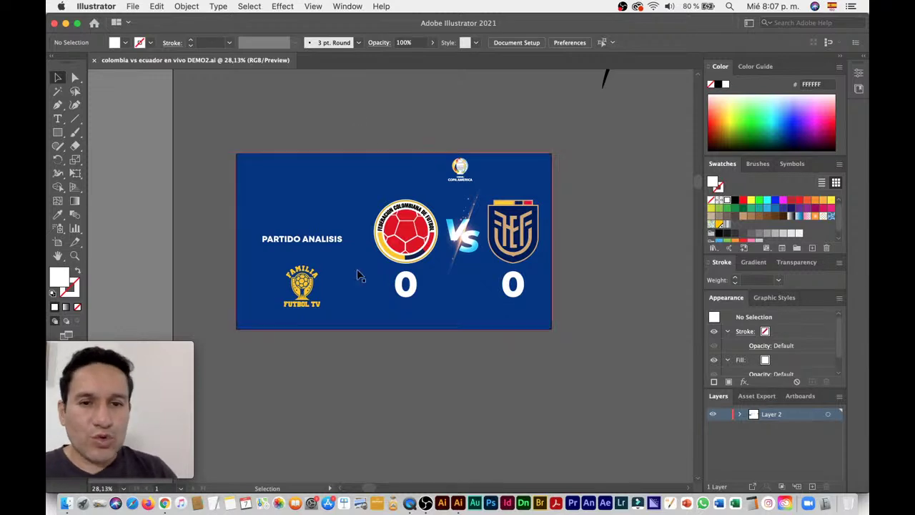
# Step: Float the Layers panel over the canvas and rename Layer 2 to 'base'
pyautogui.moveTo(368, 251)
pyautogui.mouseDown()
pyautogui.moveTo(437, 274)
pyautogui.moveTo(462, 257)
pyautogui.mouseUp()
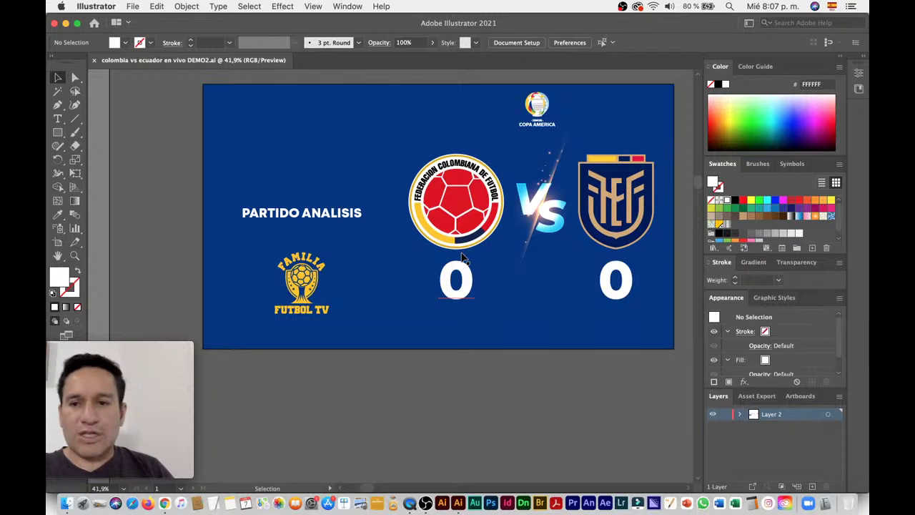
pyautogui.moveTo(718, 397); pyautogui.dragTo(533, 186)
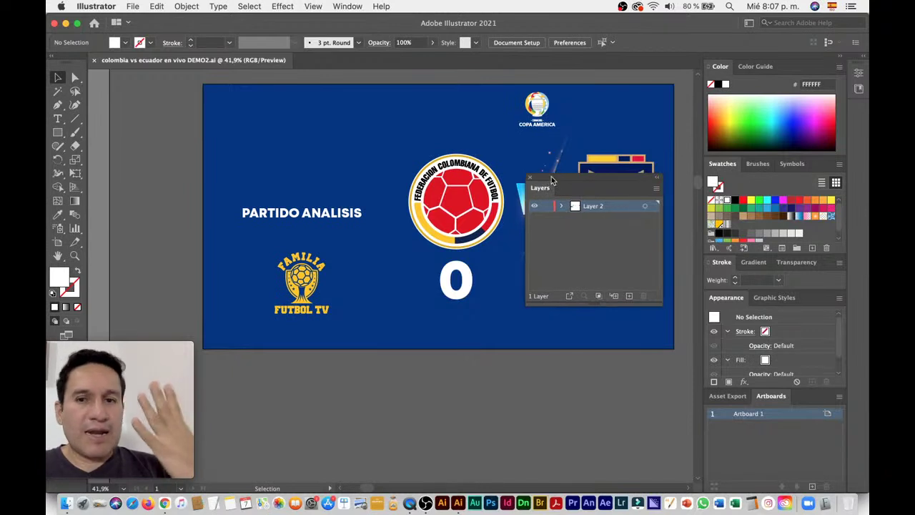
pyautogui.moveTo(547, 179); pyautogui.dragTo(561, 178)
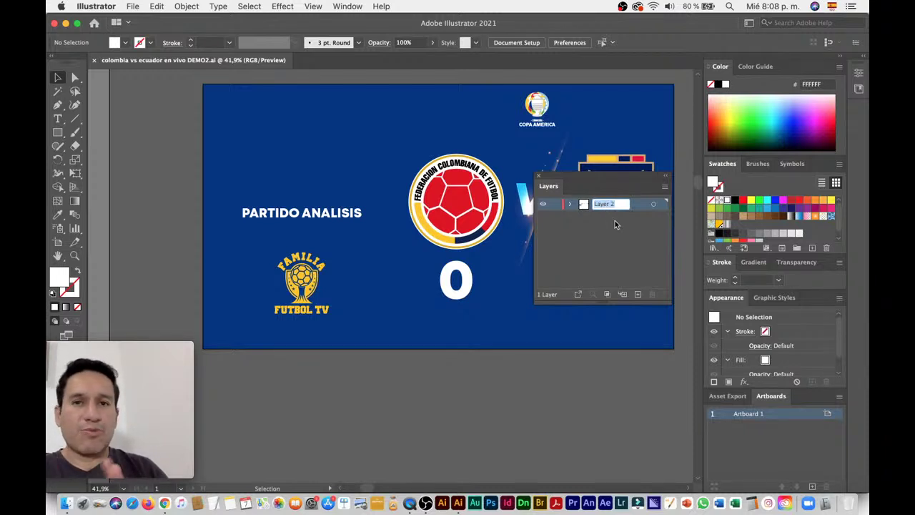
pyautogui.write('base')
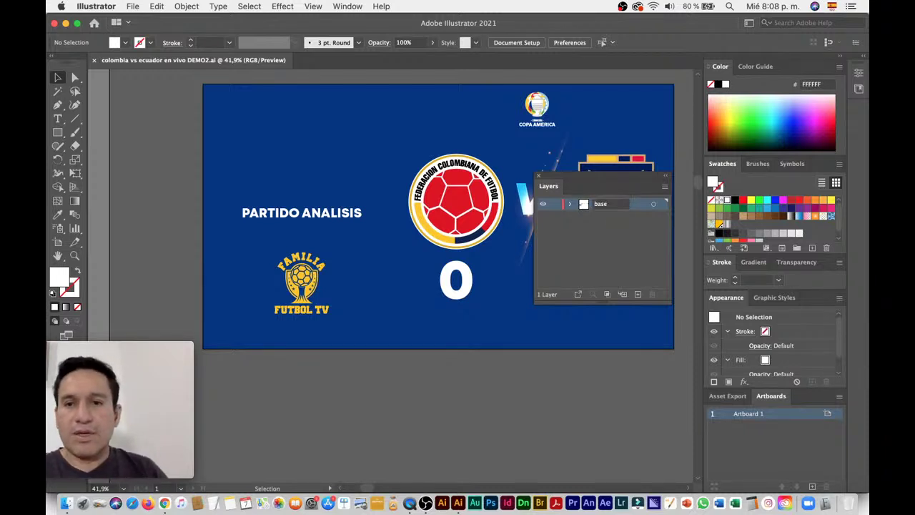
pyautogui.press('Return')
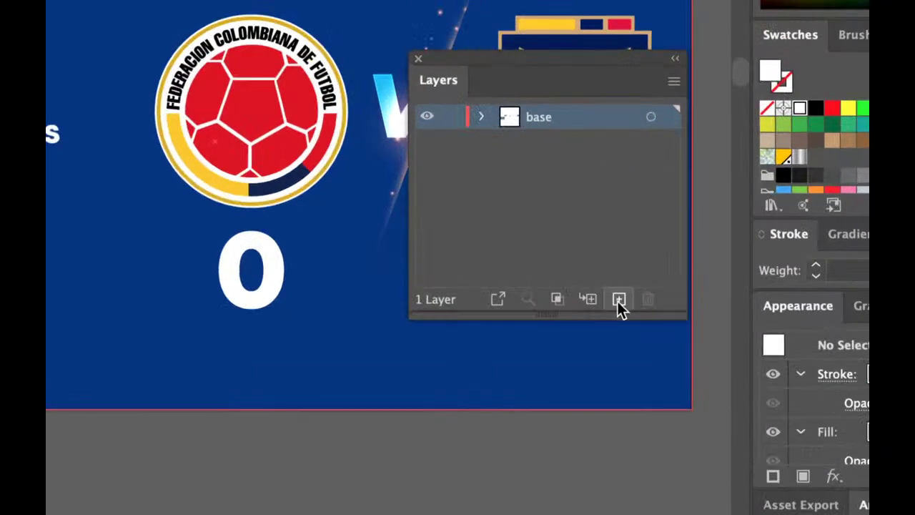
# Step: Create a layer named 'analisis txt' above base, discarding an extra empty layer
pyautogui.click(618, 300)
pyautogui.moveTo(527, 107); pyautogui.dragTo(529, 115)
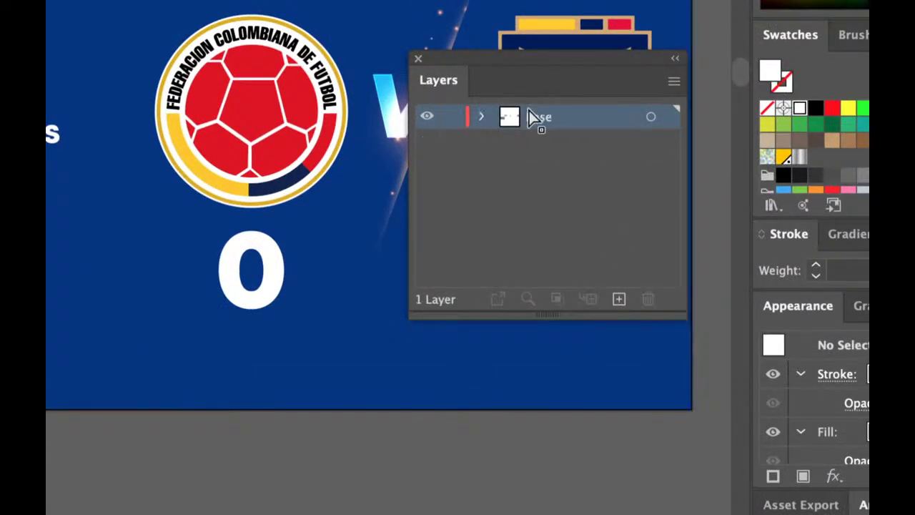
pyautogui.keyDown('alt'); pyautogui.click(619, 299); pyautogui.keyUp('alt')
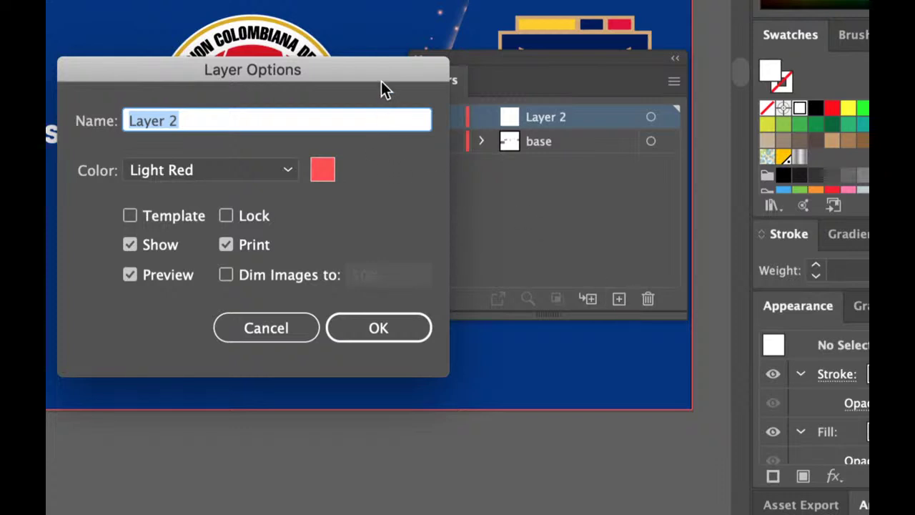
pyautogui.moveTo(381, 81); pyautogui.dragTo(465, 116)
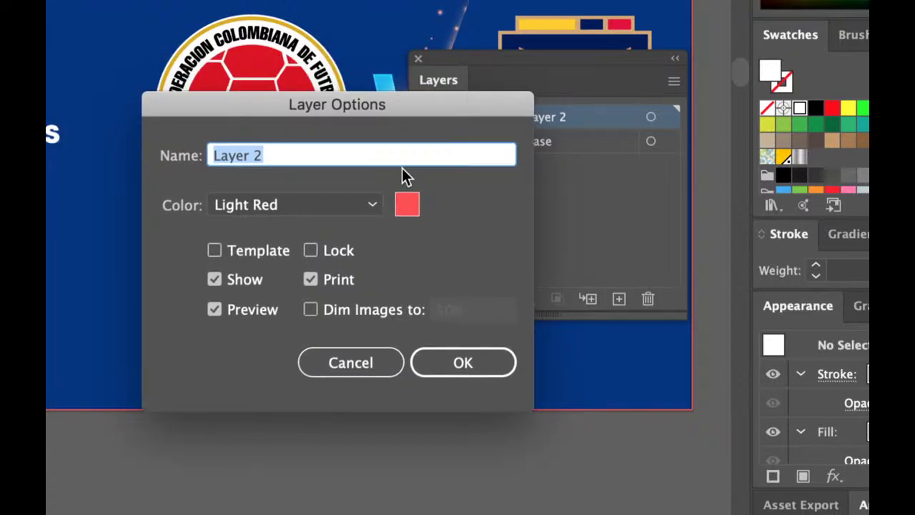
pyautogui.write('analisis txt')
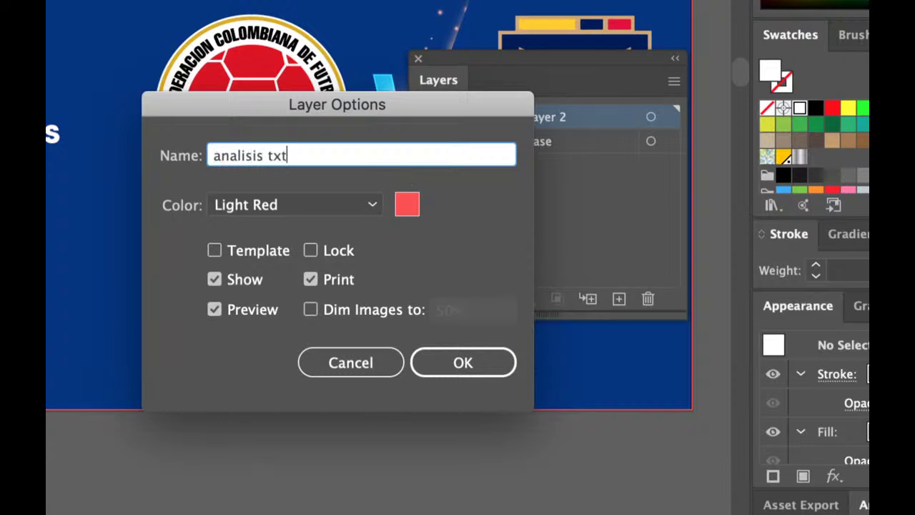
pyautogui.press('Return')
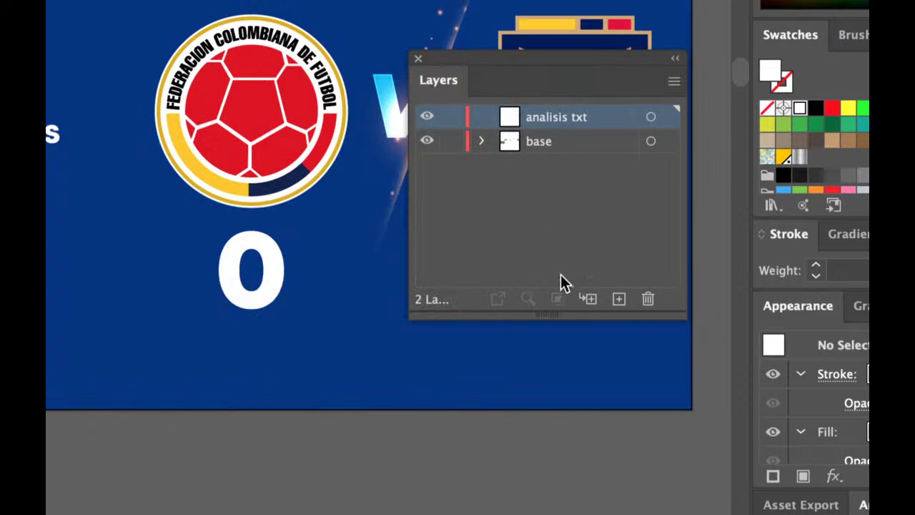
# Step: Create a second new layer named 'lgoos – info'
pyautogui.keyDown('alt'); pyautogui.click(618, 299); pyautogui.keyUp('alt')
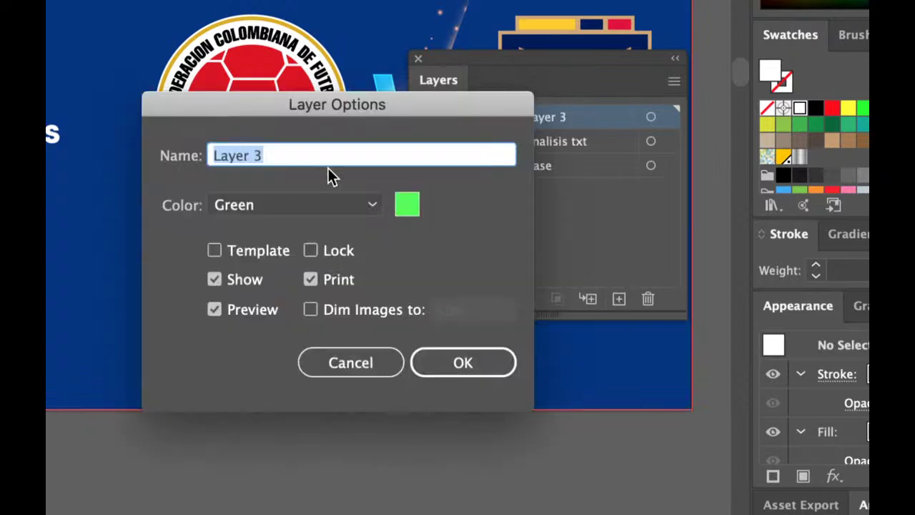
pyautogui.write('lgoos - info')
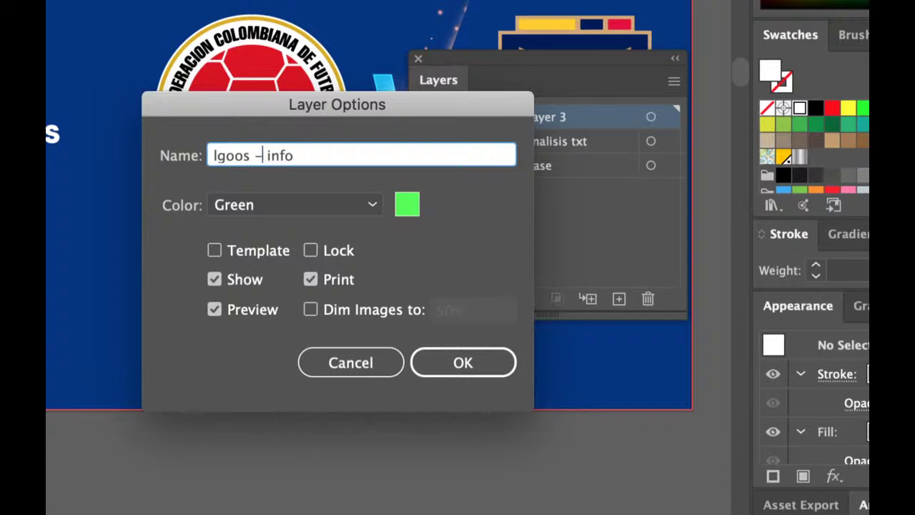
pyautogui.press('Return')
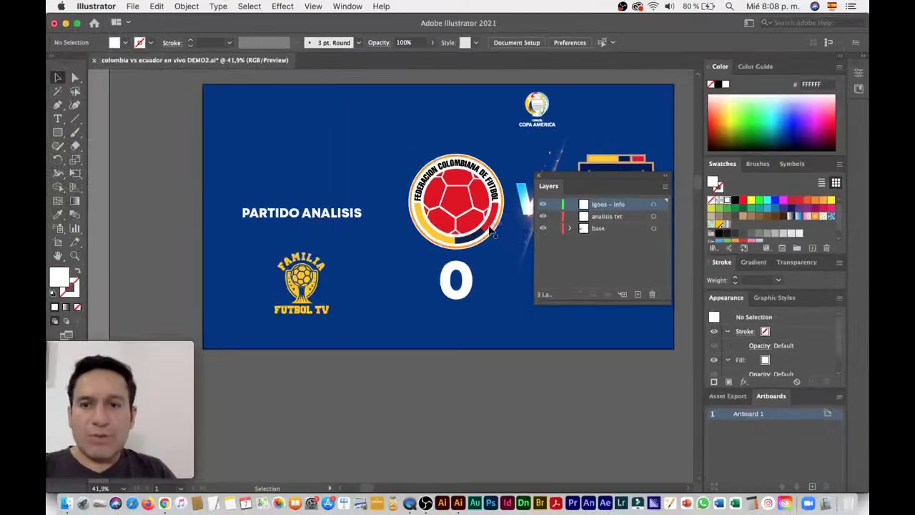
# Step: Zoom out to the whole slide and select the PARTIDO ANALISIS title
pyautogui.moveTo(563, 179); pyautogui.dragTo(579, 355)
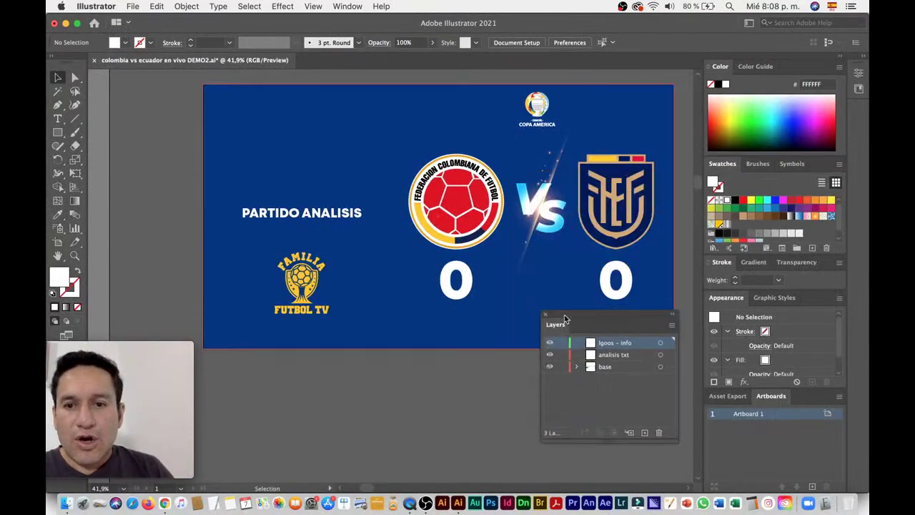
pyautogui.keyDown('alt'); pyautogui.keyDown('super'); pyautogui.click(541, 268); pyautogui.keyUp('super'); pyautogui.keyUp('alt')
pyautogui.hscroll(5, 475, 265)
pyautogui.scroll(-2, 475, 265)
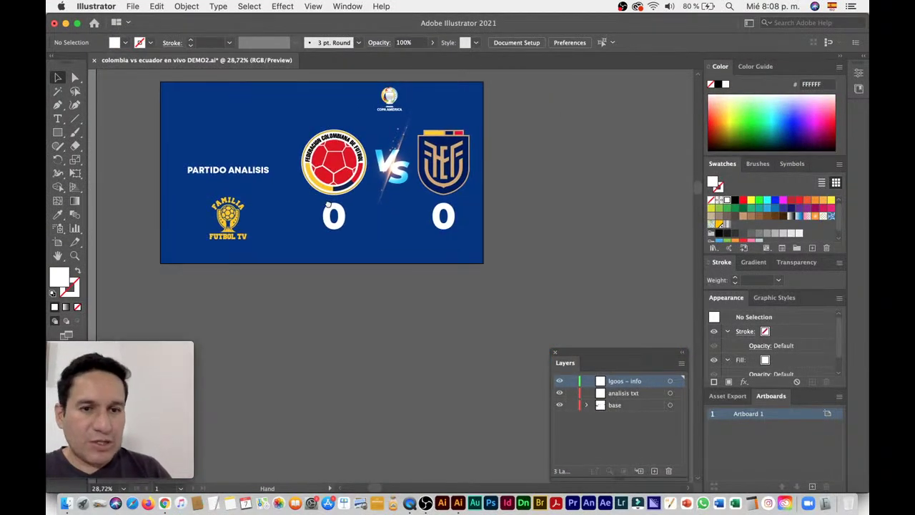
pyautogui.click(231, 174)
pyautogui.scroll(5, 242, 180)
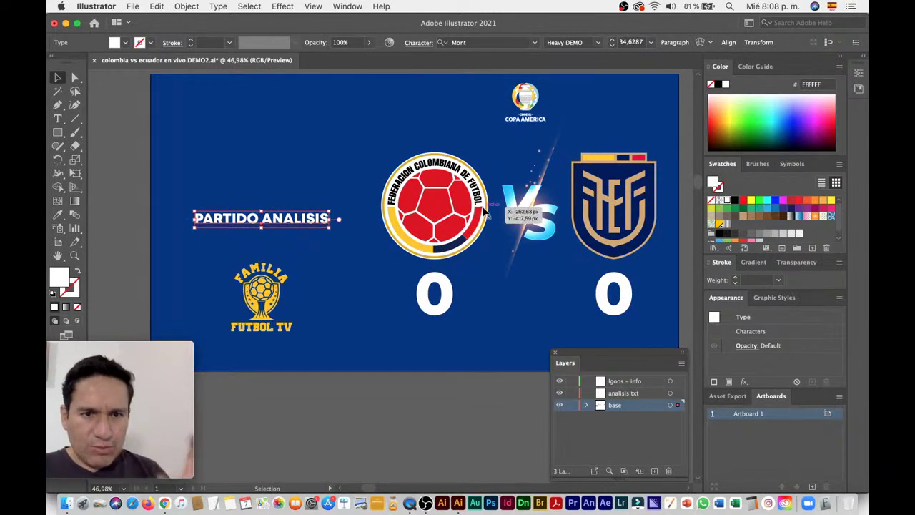
# Step: Delete 'PARTIDO' and append 'EN PROFUNDIDAD' so the title reads 'ANALISIS EN PROFUNDIDAD'
pyautogui.press('t')
pyautogui.moveTo(262, 218); pyautogui.dragTo(166, 217)
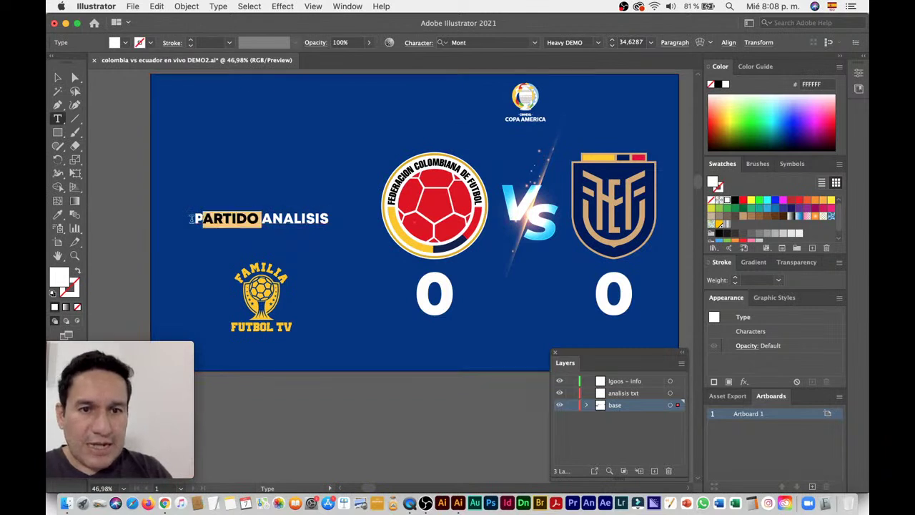
pyautogui.press('BackSpace')
pyautogui.press('End')
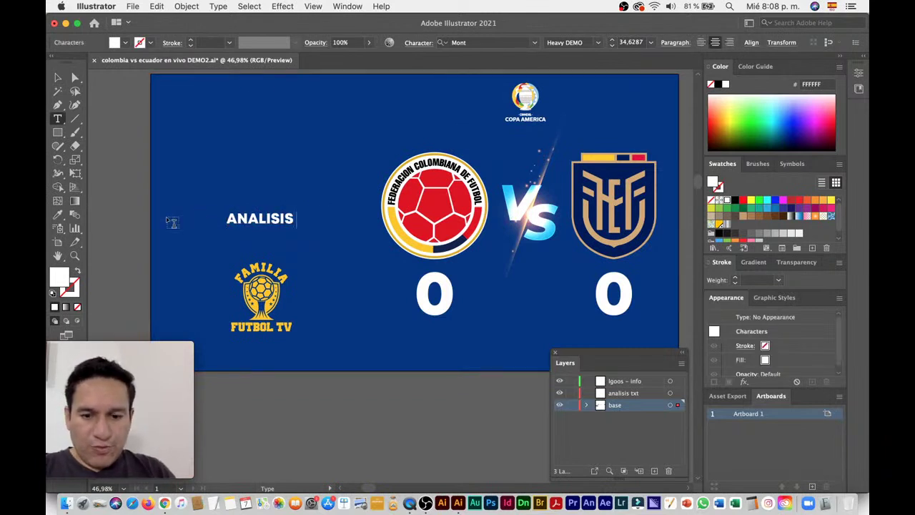
pyautogui.write(' EN PROIFUNDID')
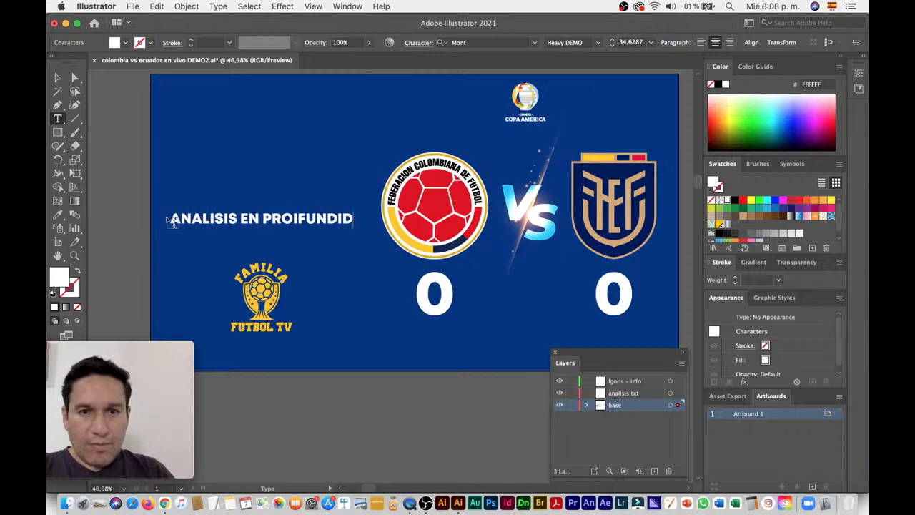
pyautogui.write('AD')
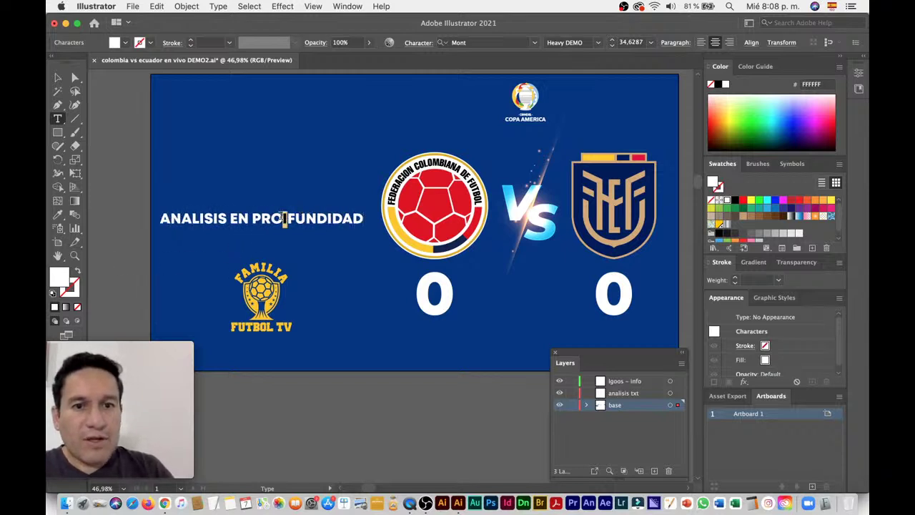
pyautogui.press('BackSpace')
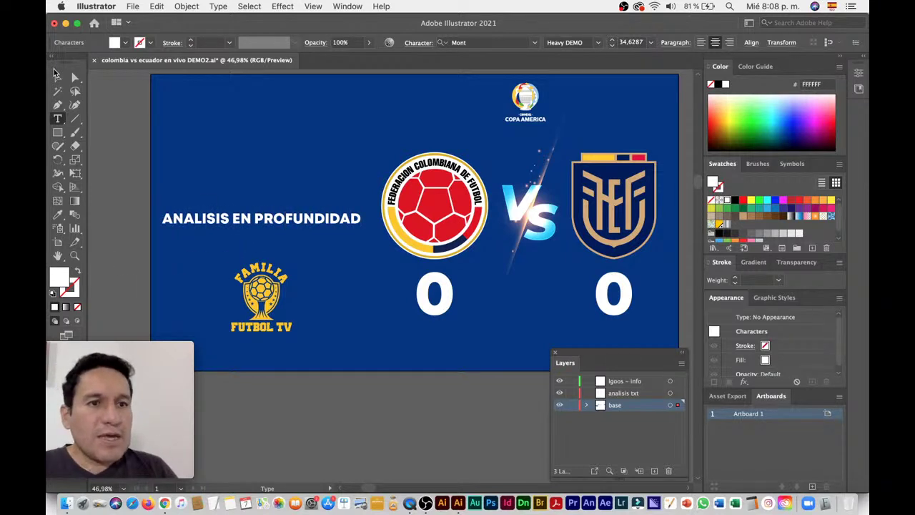
pyautogui.click(57, 74)
pyautogui.click(153, 140)
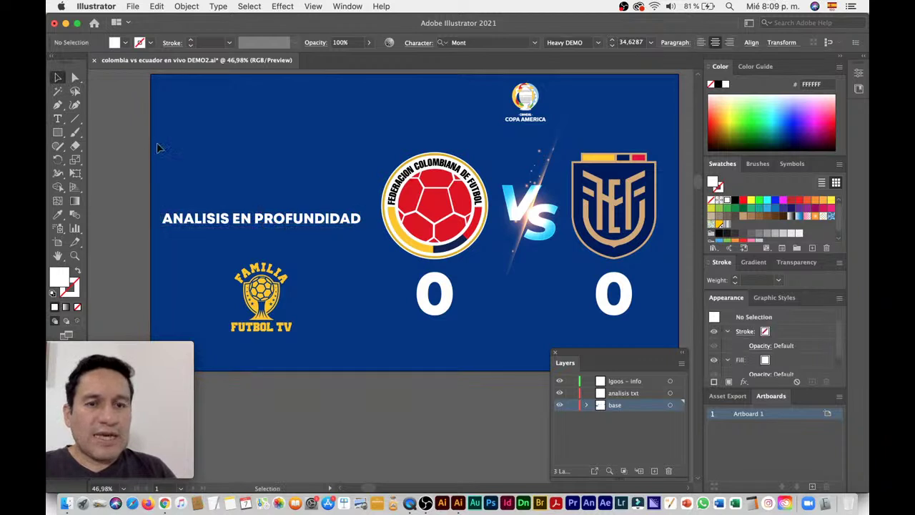
# Step: Replace 'EN PROFUNDIDAD' with '1' so the title reads 'ANALISIS 1'
pyautogui.click(320, 224)
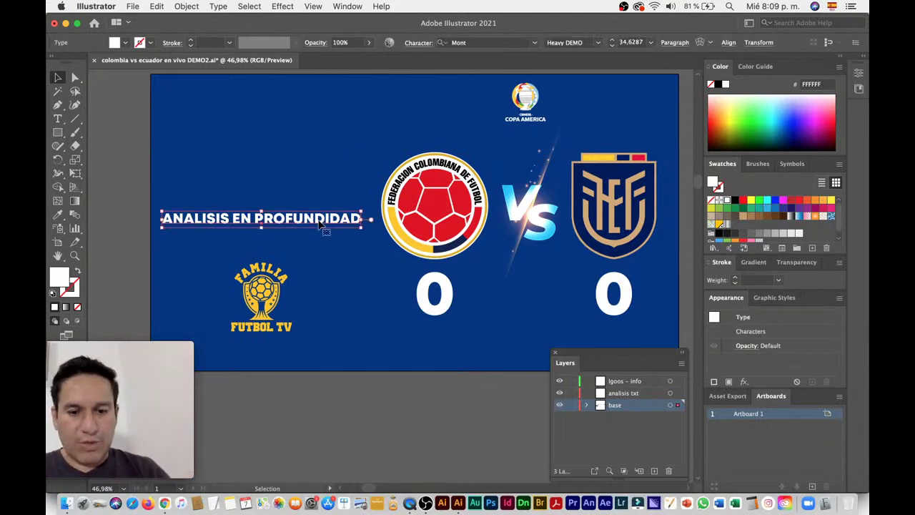
pyautogui.doubleClick(236, 217)
pyautogui.doubleClick(238, 218)
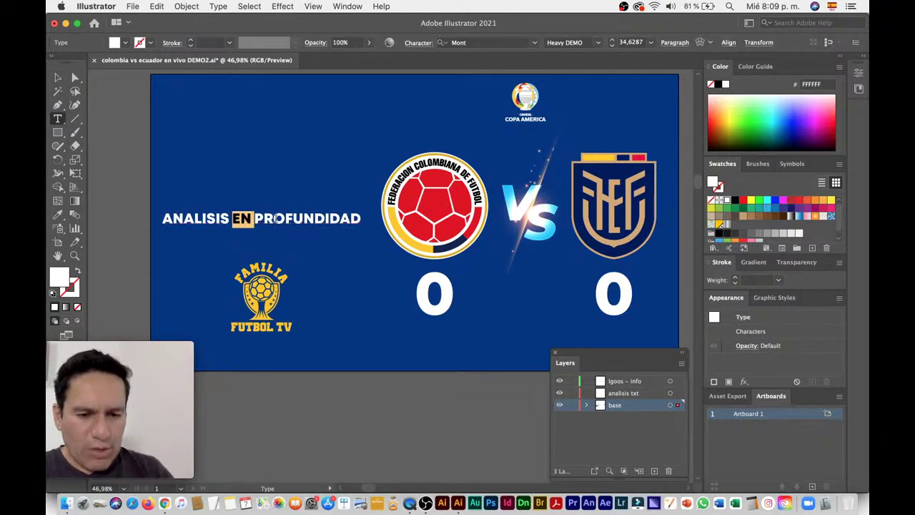
pyautogui.hotkey('shift', 'End')
pyautogui.write('1')
pyautogui.click(57, 78)
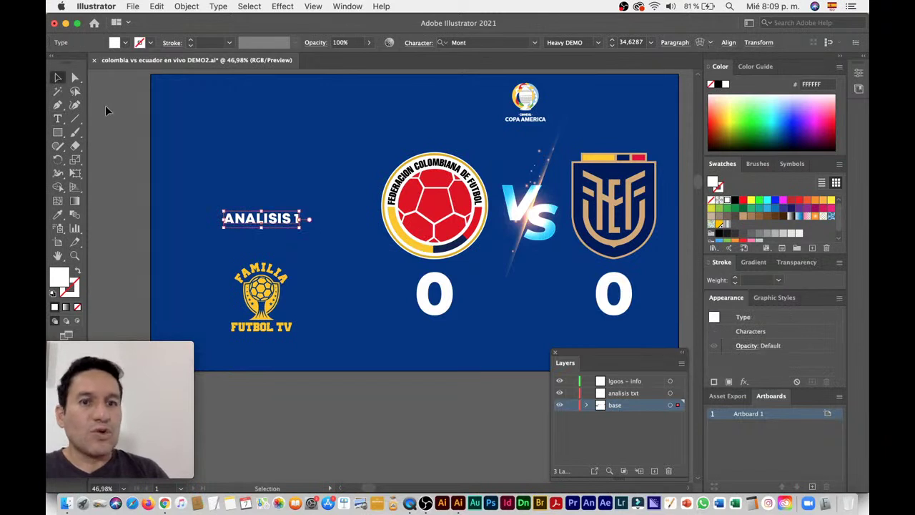
pyautogui.click(105, 105)
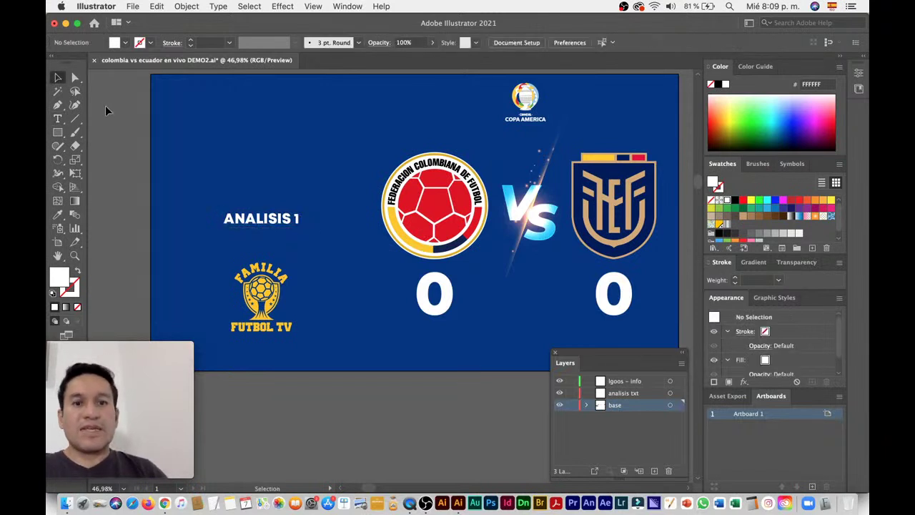
# Step: Scale the ANALISIS 1 title up much larger and move it toward the slide's top
pyautogui.click(263, 220)
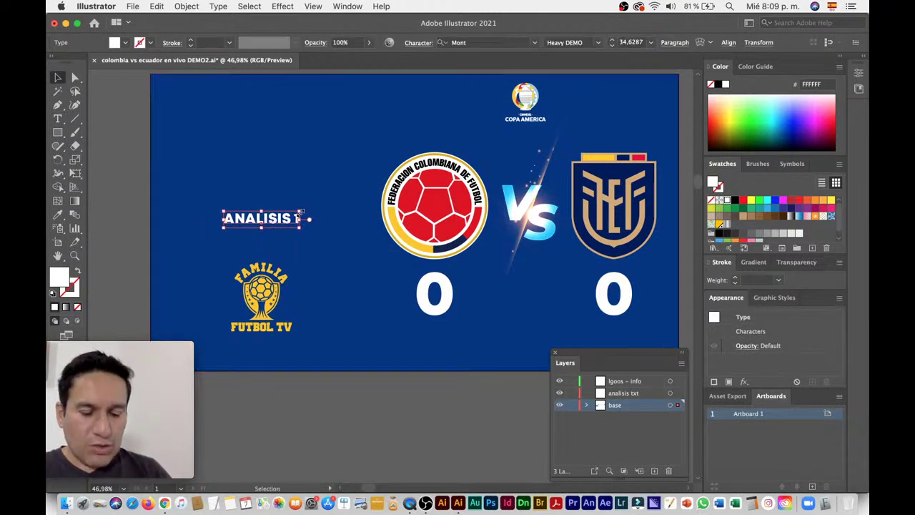
pyautogui.moveTo(301, 212); pyautogui.dragTo(355, 193)
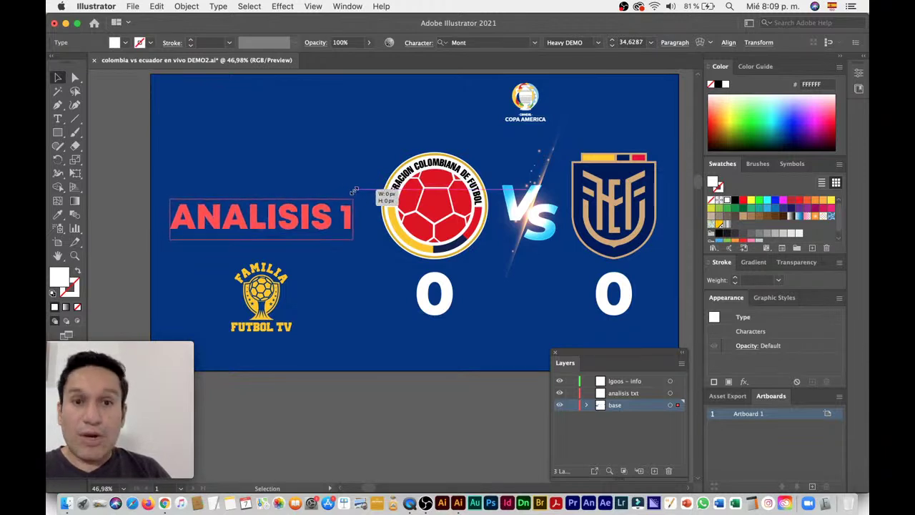
pyautogui.moveTo(316, 223); pyautogui.dragTo(316, 162)
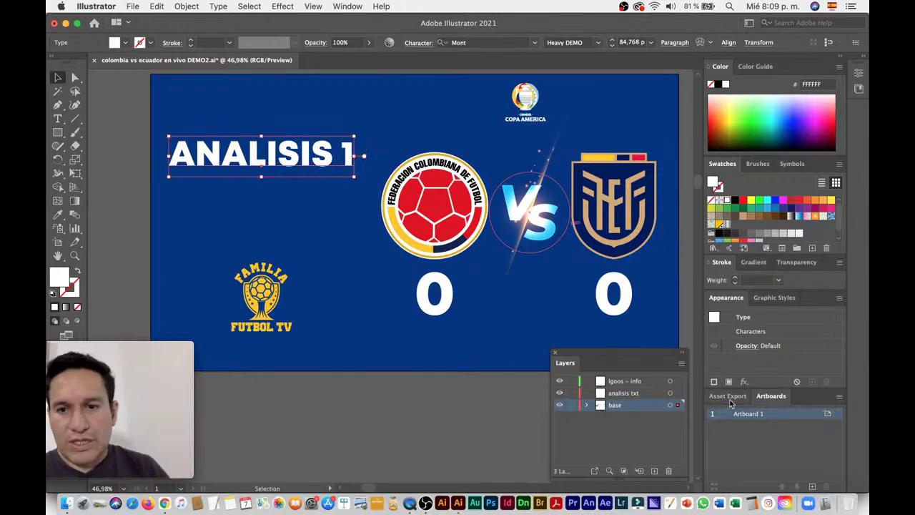
pyautogui.moveTo(578, 355); pyautogui.dragTo(727, 327)
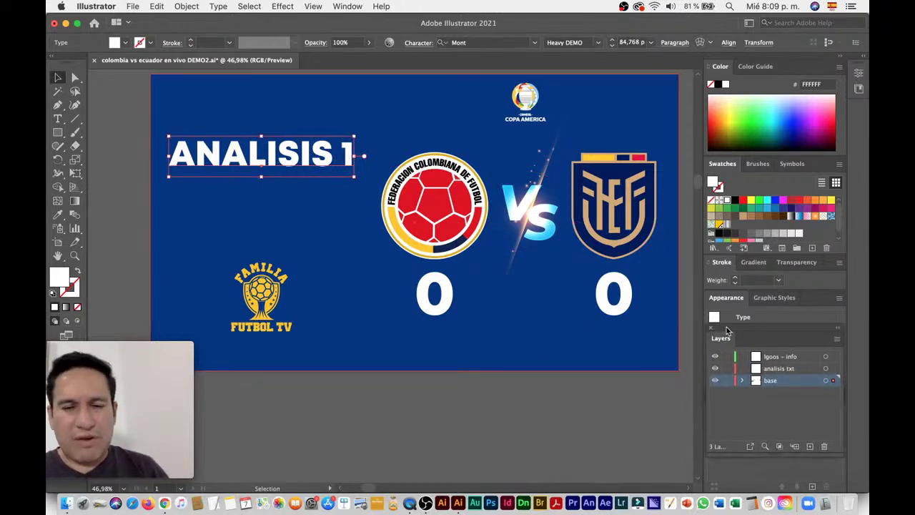
pyautogui.scroll(-3, 457, 272)
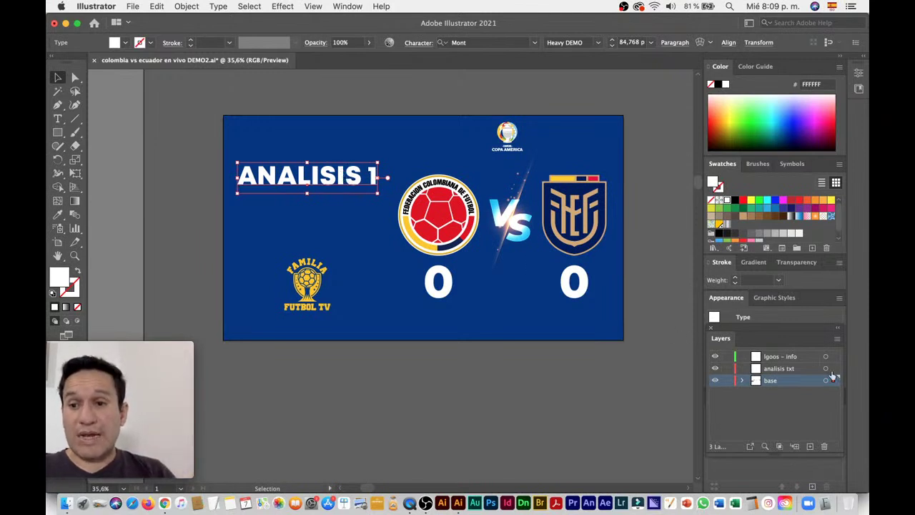
pyautogui.moveTo(759, 328); pyautogui.dragTo(443, 124)
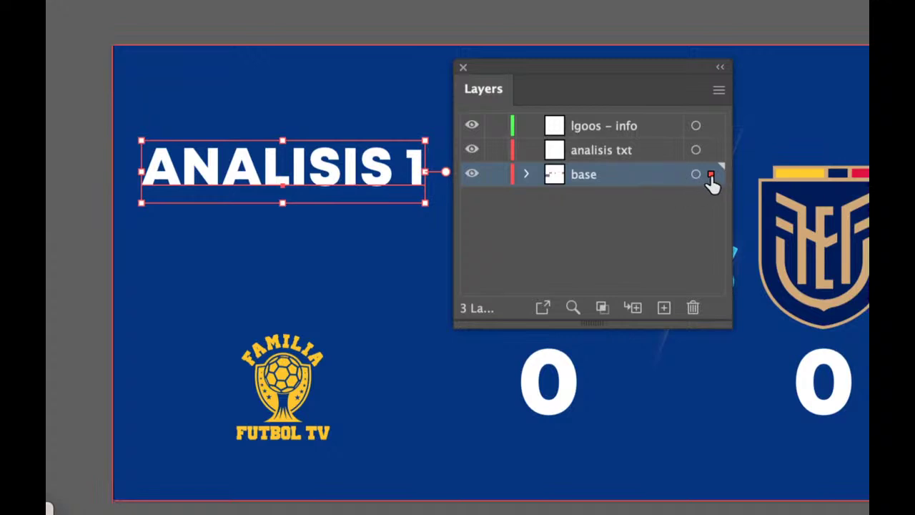
# Step: Move the title onto the analisis txt layer and toggle its visibility to verify
pyautogui.moveTo(713, 156); pyautogui.dragTo(712, 152)
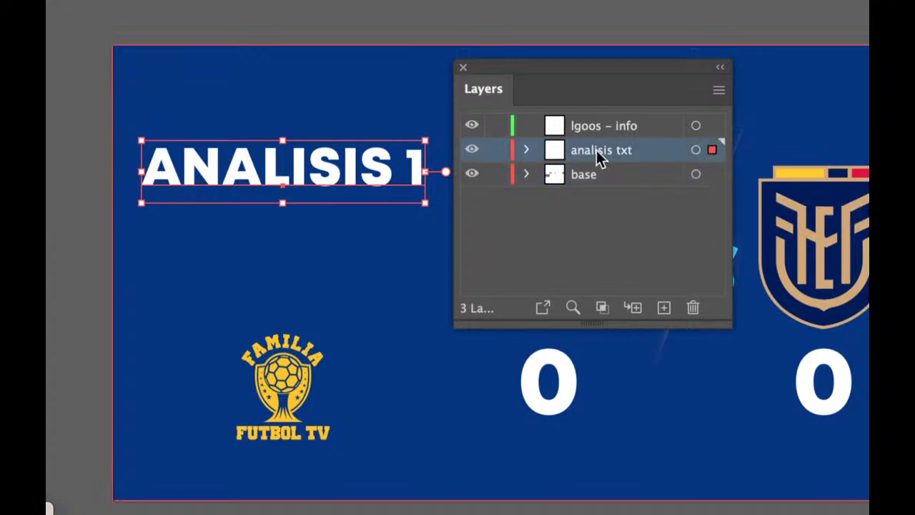
pyautogui.click(472, 152)
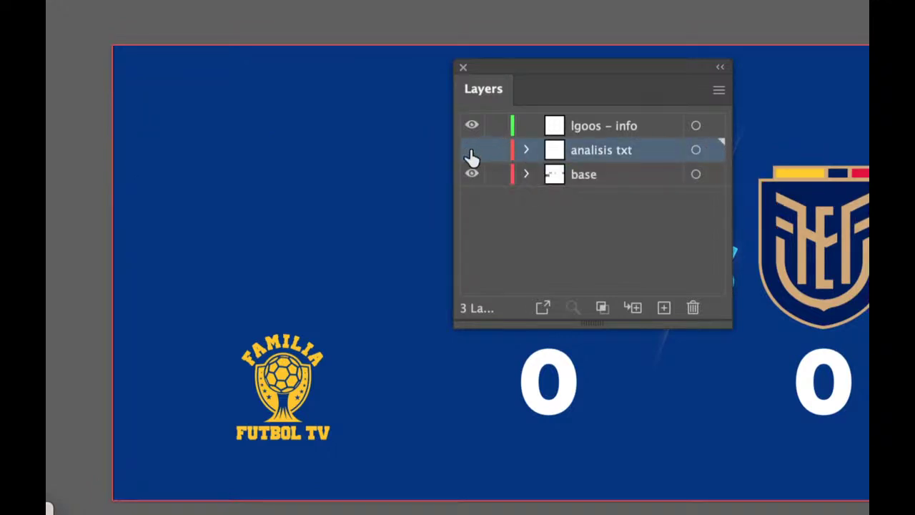
pyautogui.click(472, 152)
pyautogui.click(472, 152)
pyautogui.click(472, 152)
pyautogui.click(603, 178)
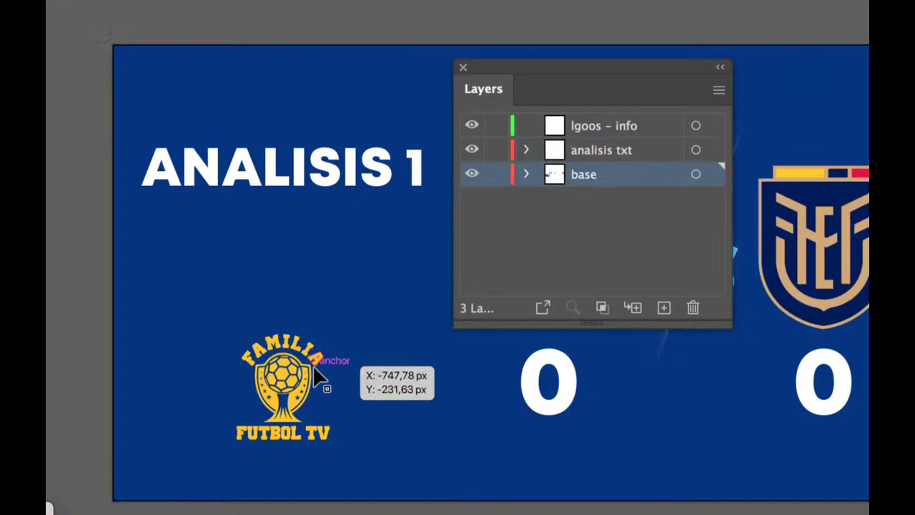
pyautogui.click(382, 321)
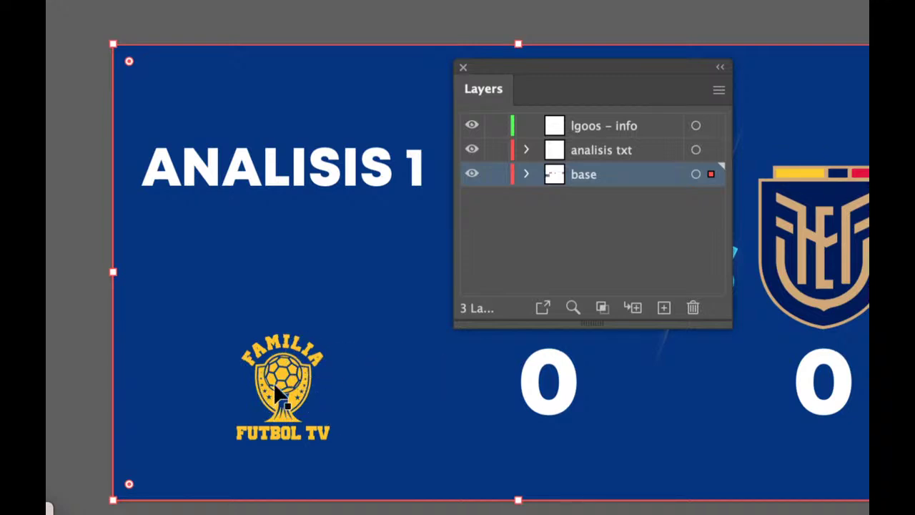
pyautogui.moveTo(491, 66); pyautogui.dragTo(602, 171)
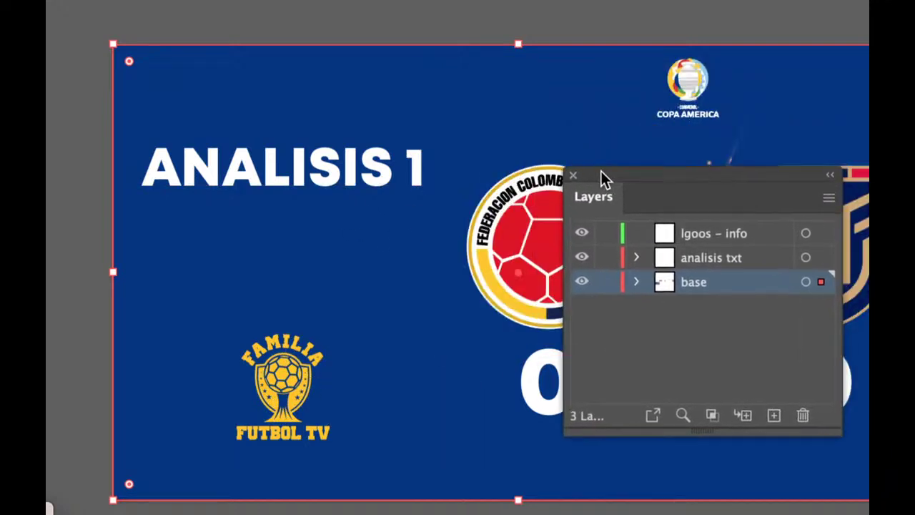
# Step: Move the Copa America logo from base onto the lgoos - info layer
pyautogui.click(690, 85)
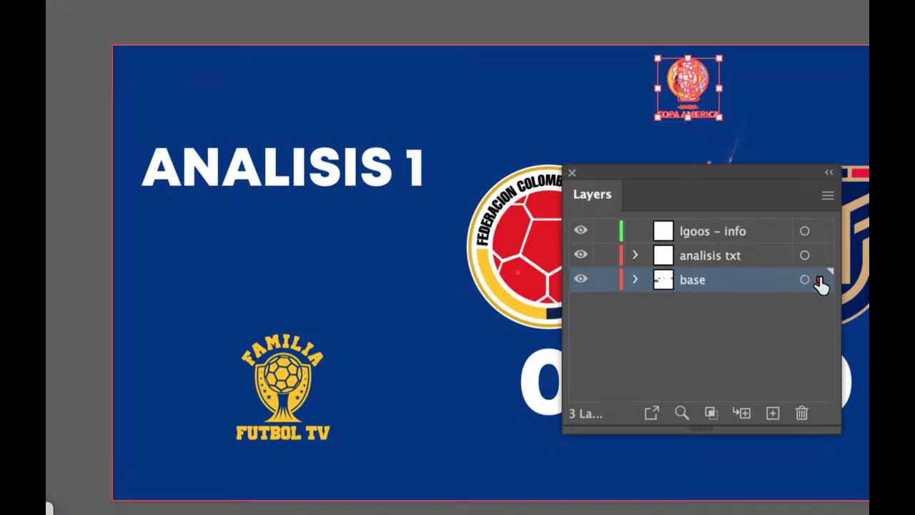
pyautogui.moveTo(823, 266); pyautogui.dragTo(823, 231)
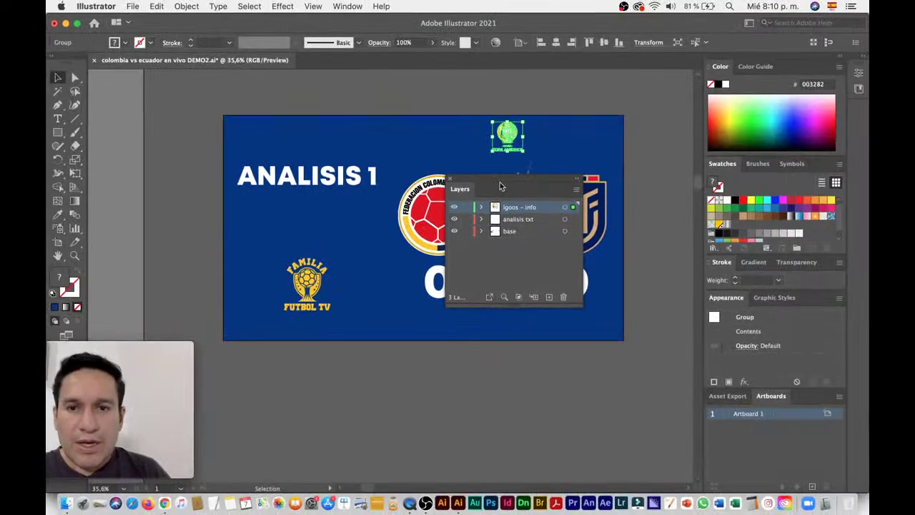
pyautogui.moveTo(501, 184); pyautogui.dragTo(628, 278)
pyautogui.moveTo(527, 181)
pyautogui.mouseDown()
pyautogui.moveTo(439, 212)
pyautogui.moveTo(458, 203)
pyautogui.mouseUp()
pyautogui.click(595, 213)
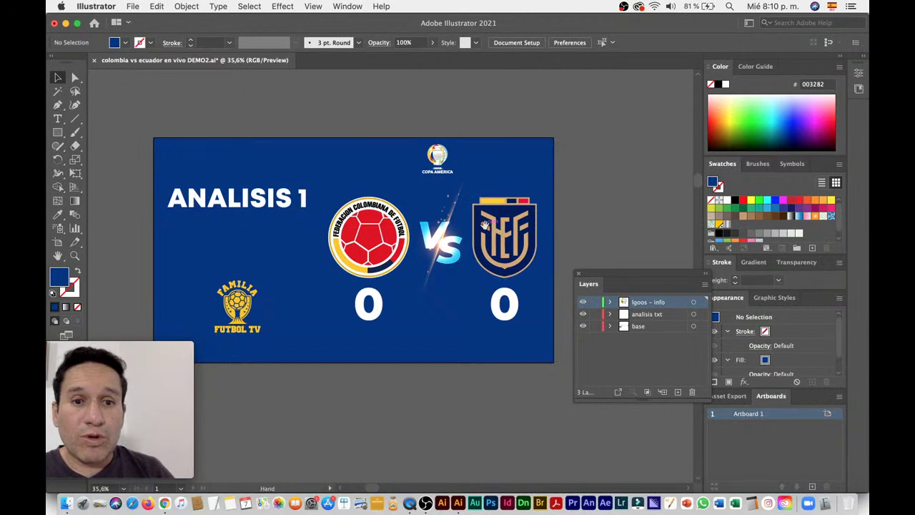
pyautogui.moveTo(466, 236)
pyautogui.mouseDown()
pyautogui.moveTo(494, 196)
pyautogui.moveTo(493, 213)
pyautogui.mouseUp()
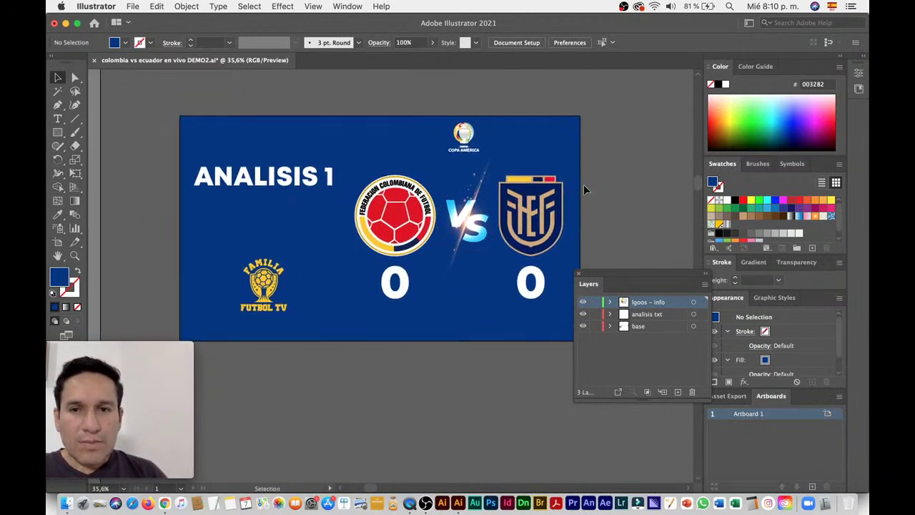
pyautogui.hotkey('shift', 'o')
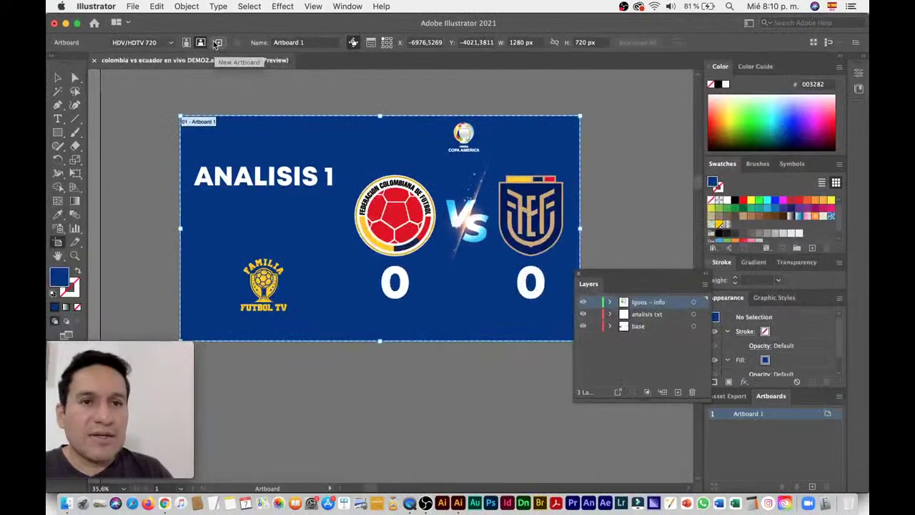
# Step: Add new blank 1280×720 artboards beside the first slide
pyautogui.click(218, 43)
pyautogui.click(217, 43)
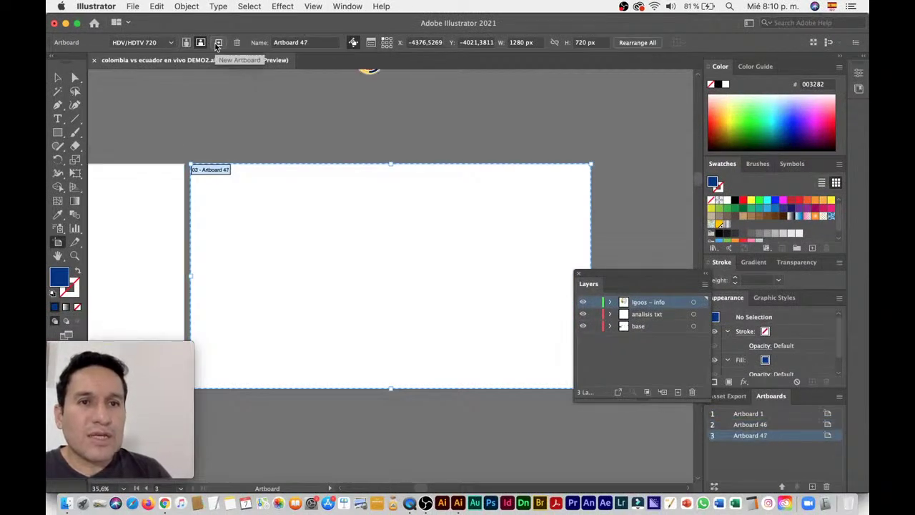
pyautogui.click(218, 43)
pyautogui.click(218, 43)
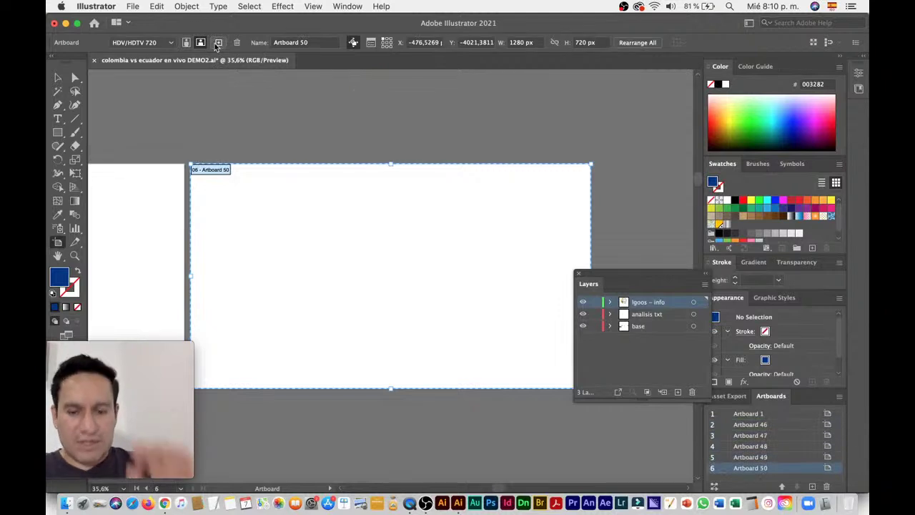
pyautogui.press('b')
pyautogui.press('v')
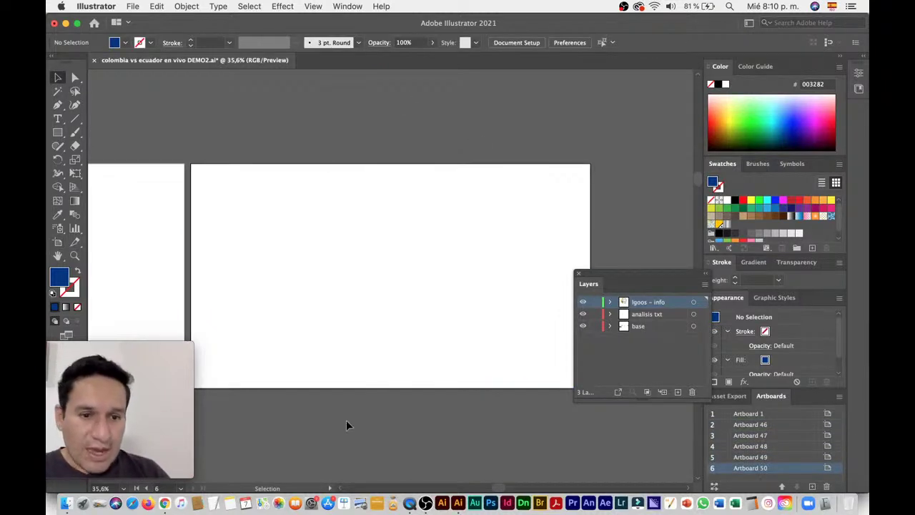
# Step: Navigate back to Artboard 1 and bring up the Layers panel
pyautogui.moveTo(157, 341); pyautogui.dragTo(158, 215)
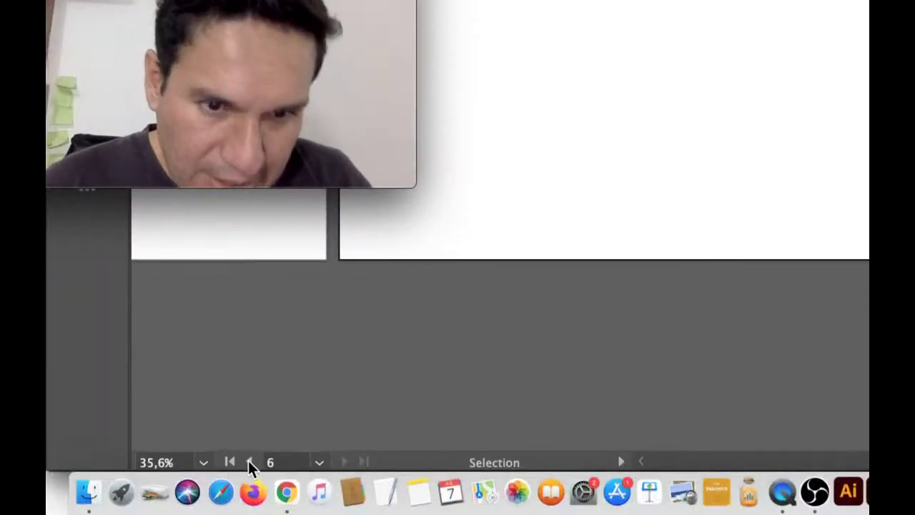
pyautogui.click(251, 463)
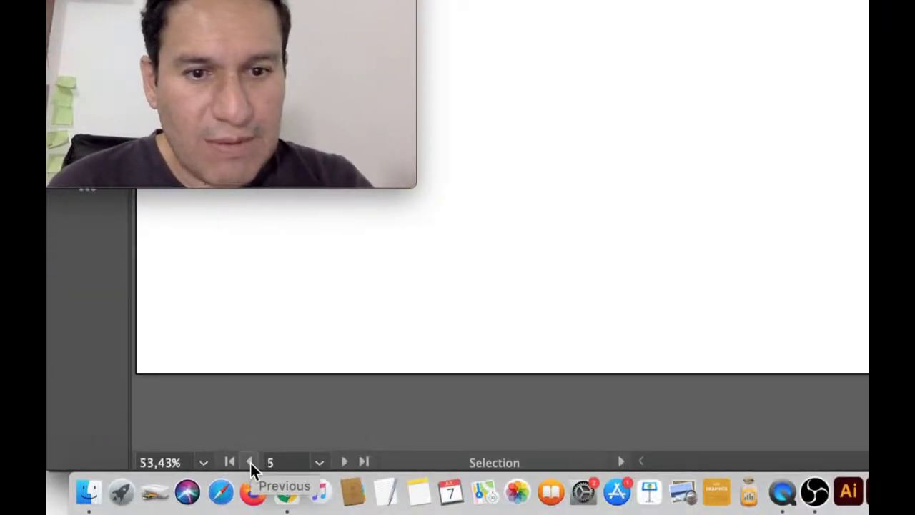
pyautogui.click(251, 463)
pyautogui.click(227, 462)
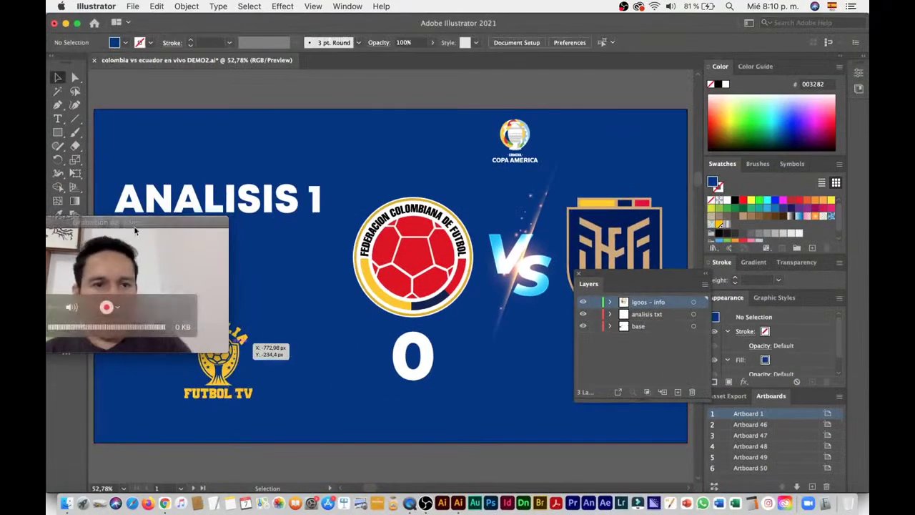
pyautogui.moveTo(148, 237)
pyautogui.mouseDown()
pyautogui.moveTo(149, 320)
pyautogui.moveTo(114, 364)
pyautogui.moveTo(144, 344)
pyautogui.mouseUp()
pyautogui.press('F7')
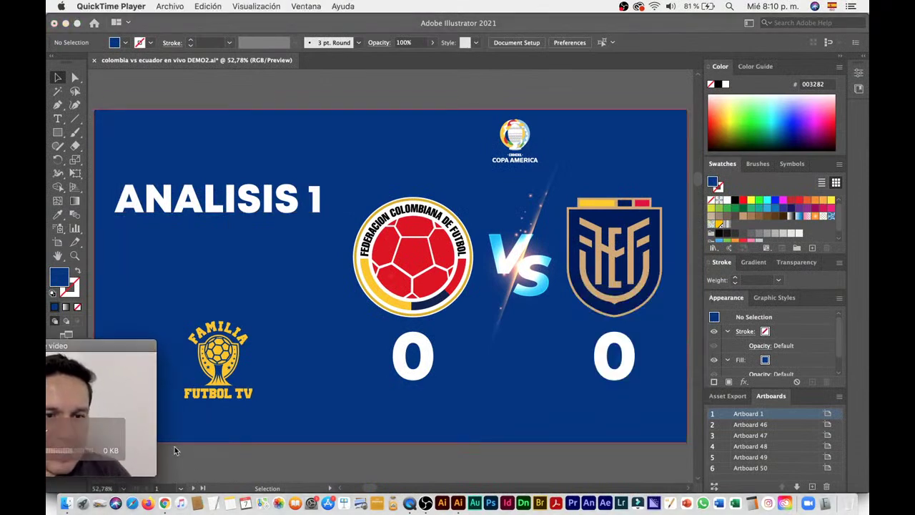
pyautogui.click(649, 270)
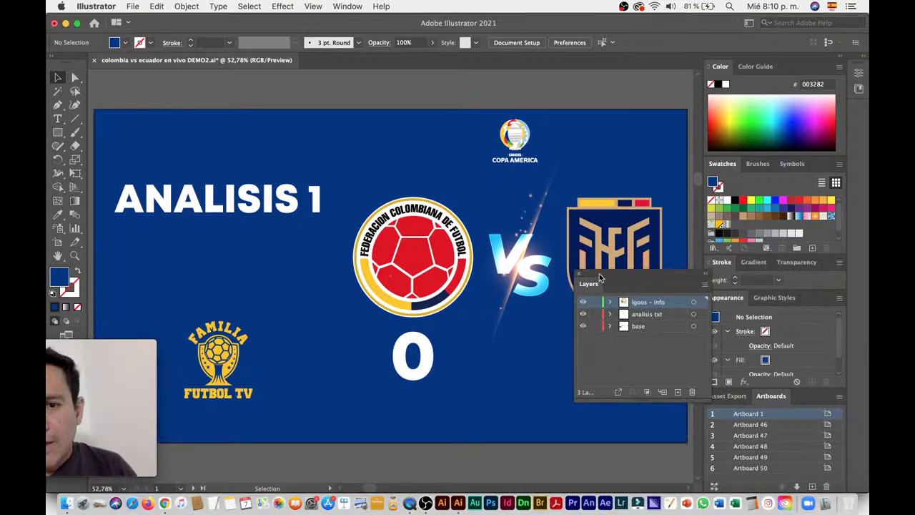
pyautogui.moveTo(648, 271); pyautogui.dragTo(694, 269)
# Step: Try copying the blue background rectangle onto neighbouring artboards, then undo it
pyautogui.scroll(-3, 371, 206)
pyautogui.scroll(-2, 375, 197)
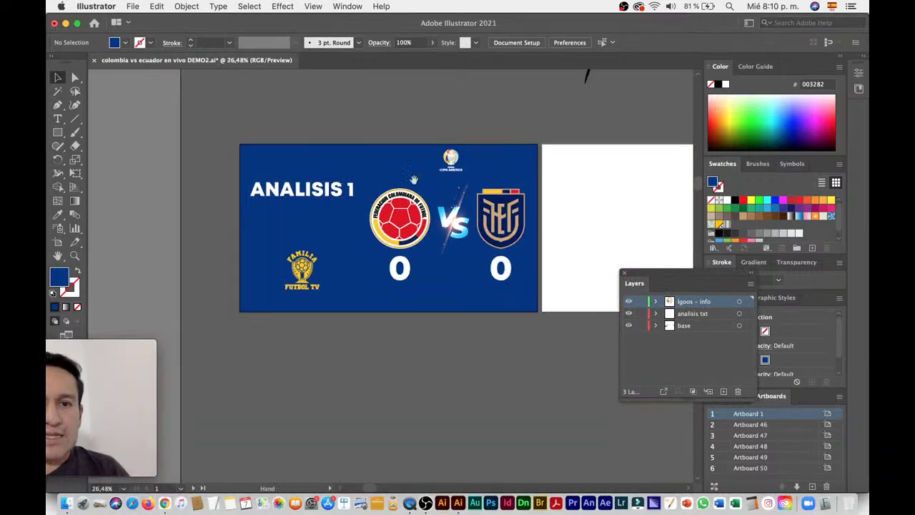
pyautogui.scroll(-2, 382, 184)
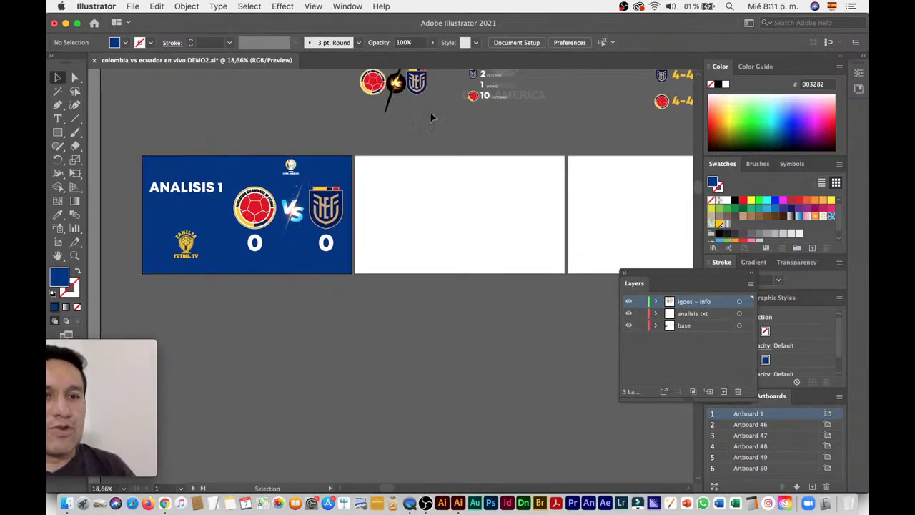
pyautogui.click(234, 169)
pyautogui.moveTo(331, 169); pyautogui.dragTo(399, 182)
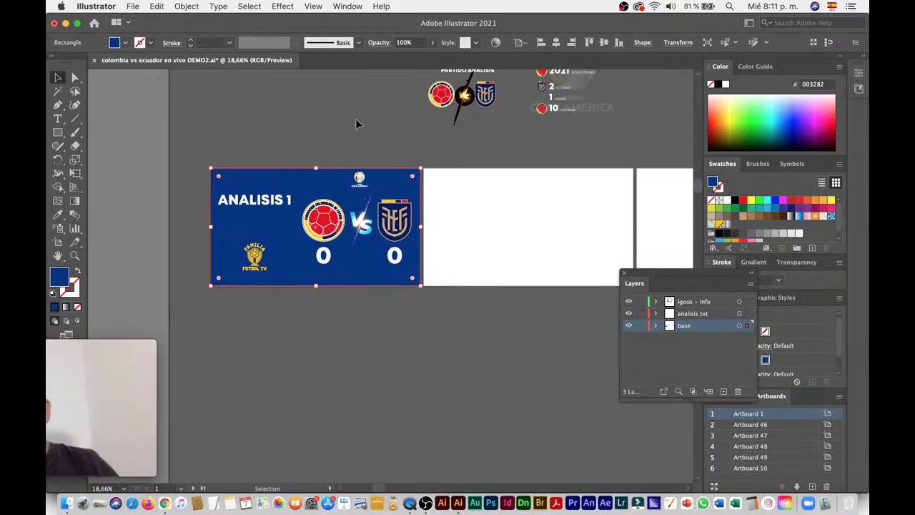
pyautogui.click(137, 346)
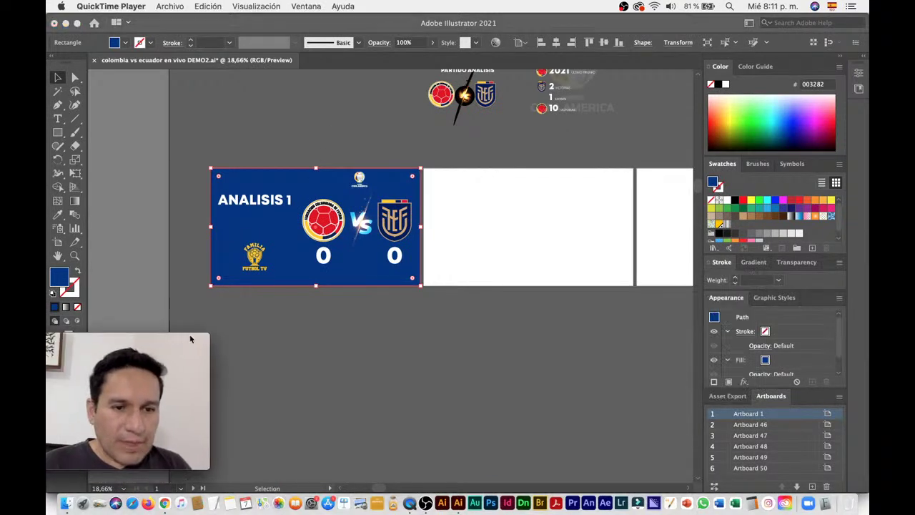
pyautogui.click(288, 335)
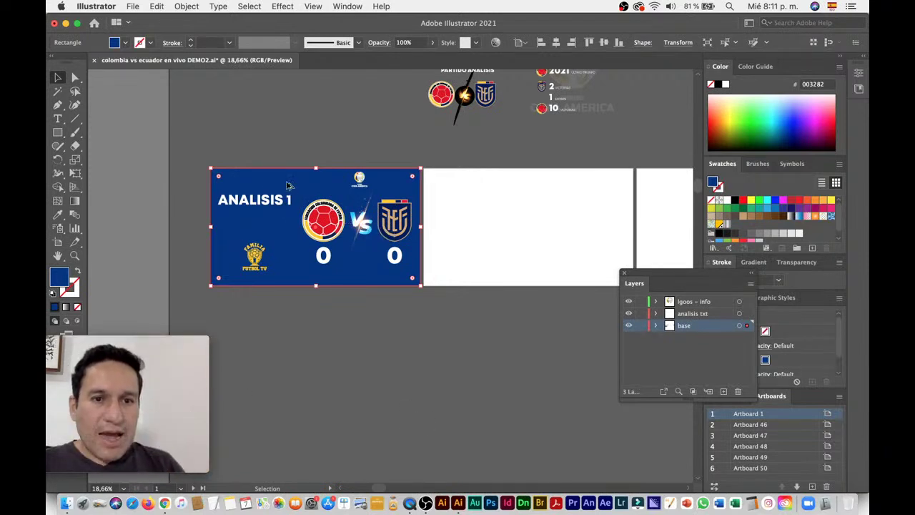
pyautogui.moveTo(287, 185)
pyautogui.mouseDown()
pyautogui.moveTo(499, 181)
pyautogui.moveTo(329, 160)
pyautogui.moveTo(281, 175)
pyautogui.mouseUp()
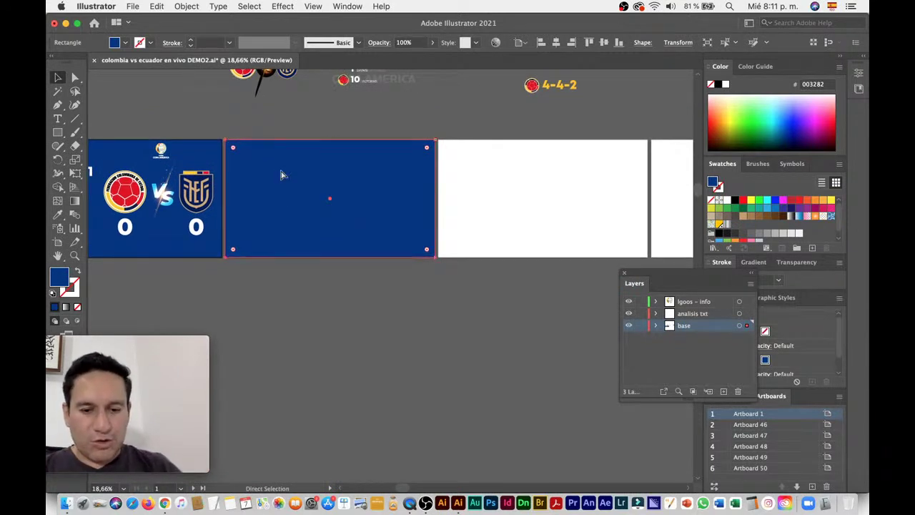
pyautogui.hotkey('ctrl', 'v')
pyautogui.moveTo(351, 304); pyautogui.dragTo(499, 227)
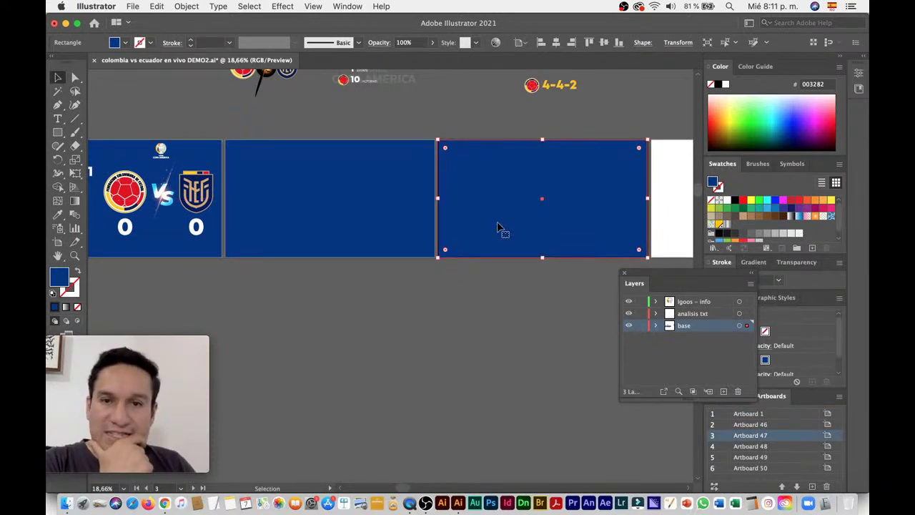
pyautogui.hotkey('ctrl', 'z')
pyautogui.hotkey('ctrl', 'z')
pyautogui.hotkey('ctrl', 'z')
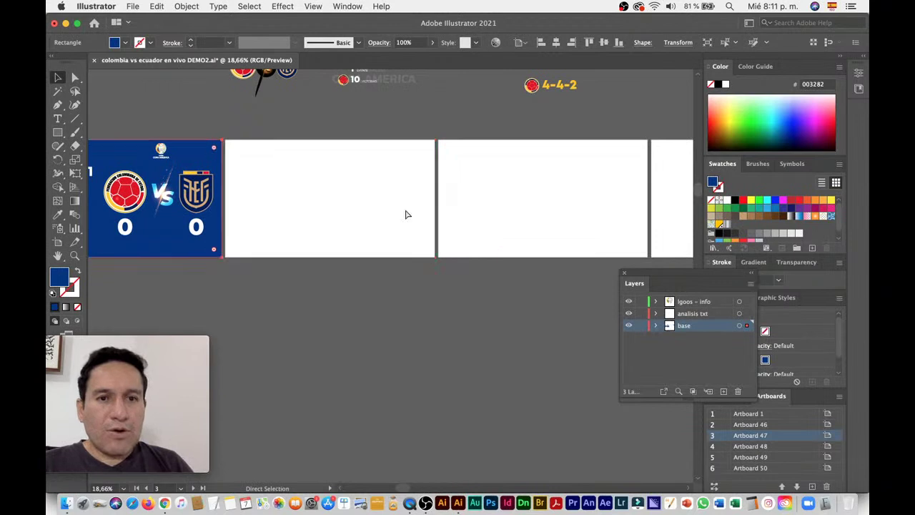
# Step: Cut the blue background, paste it on all artboards, and send it to back
pyautogui.hscroll(-5, 387, 214)
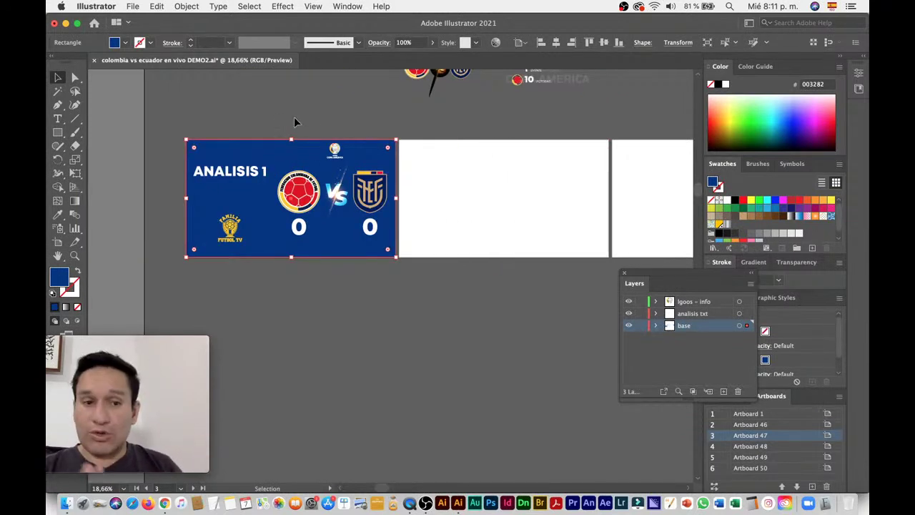
pyautogui.hotkey('ctrl', 'z')
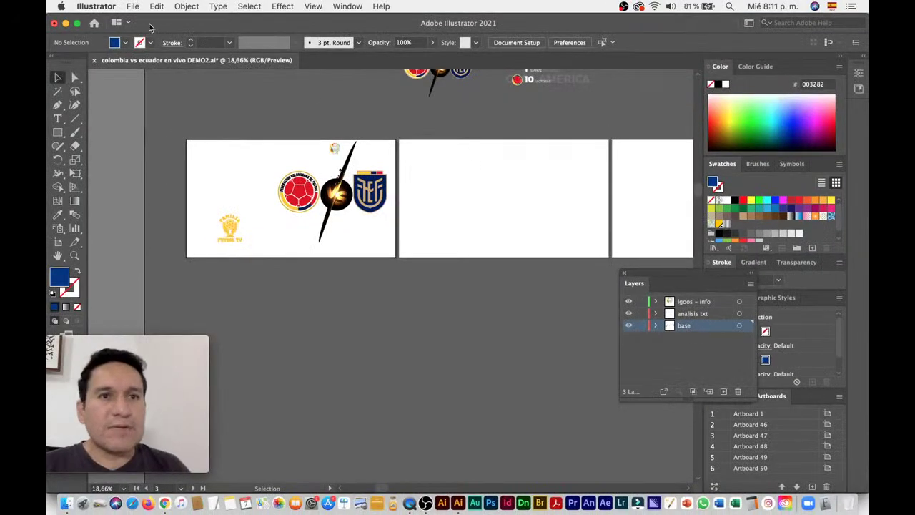
pyautogui.click(154, 6)
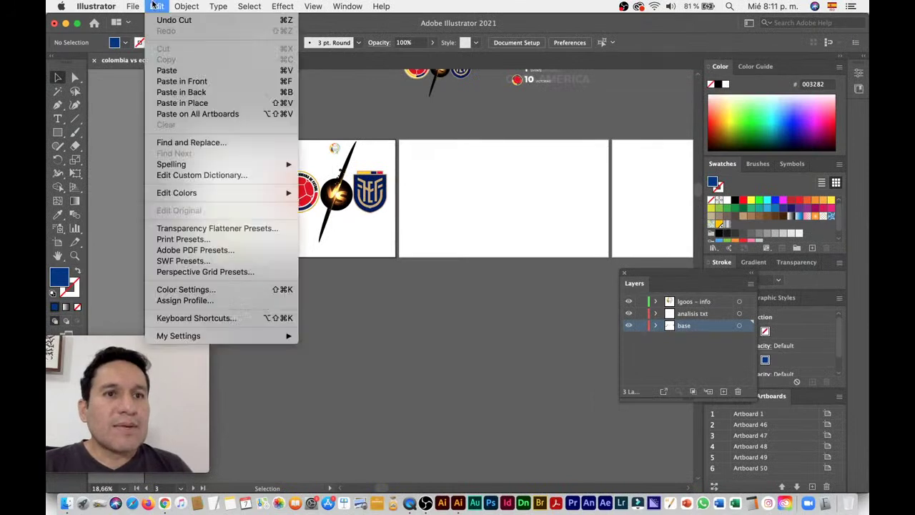
pyautogui.click(183, 114)
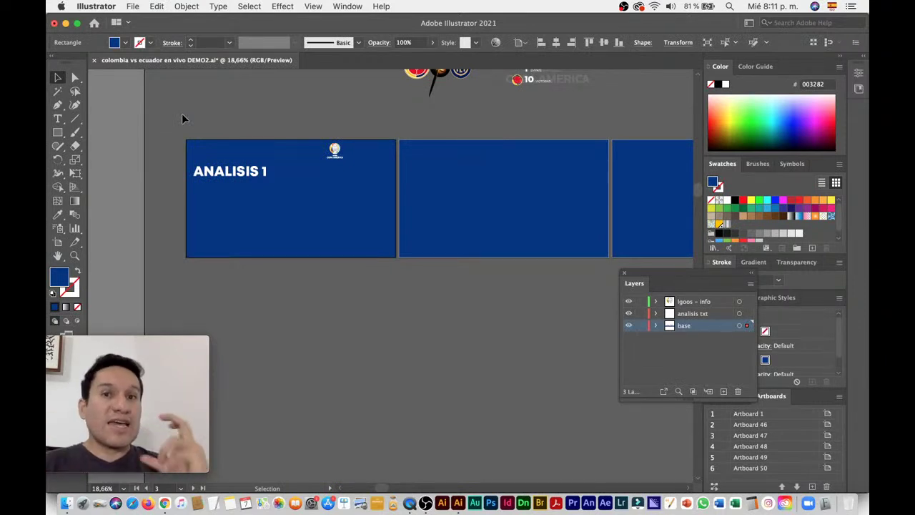
pyautogui.click(347, 173)
pyautogui.rightClick(350, 175)
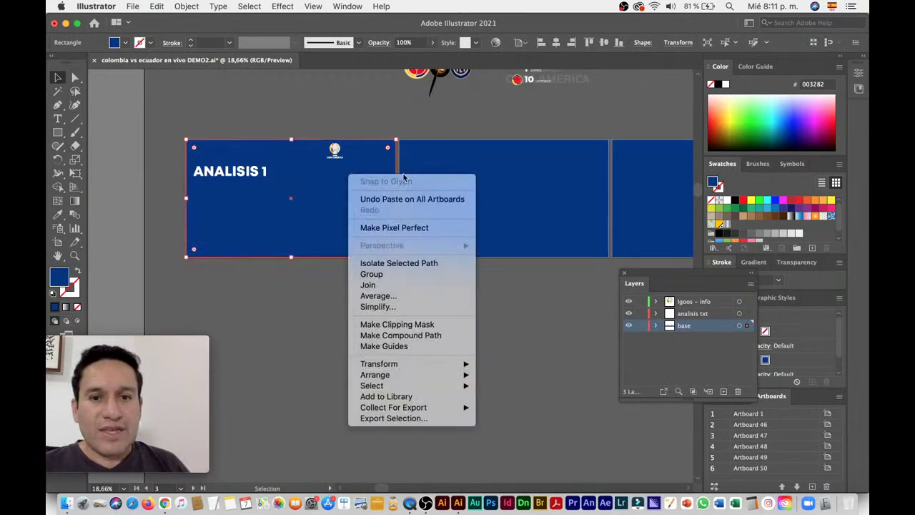
pyautogui.click(512, 407)
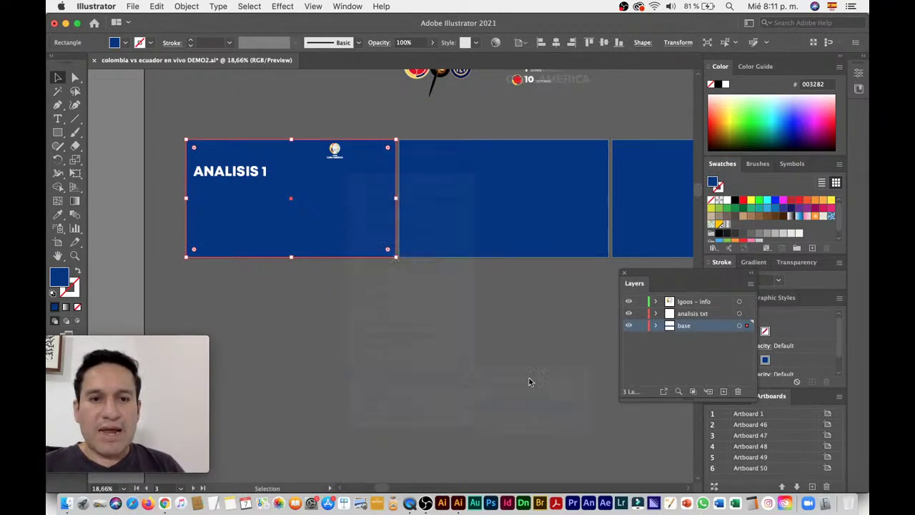
pyautogui.click(461, 331)
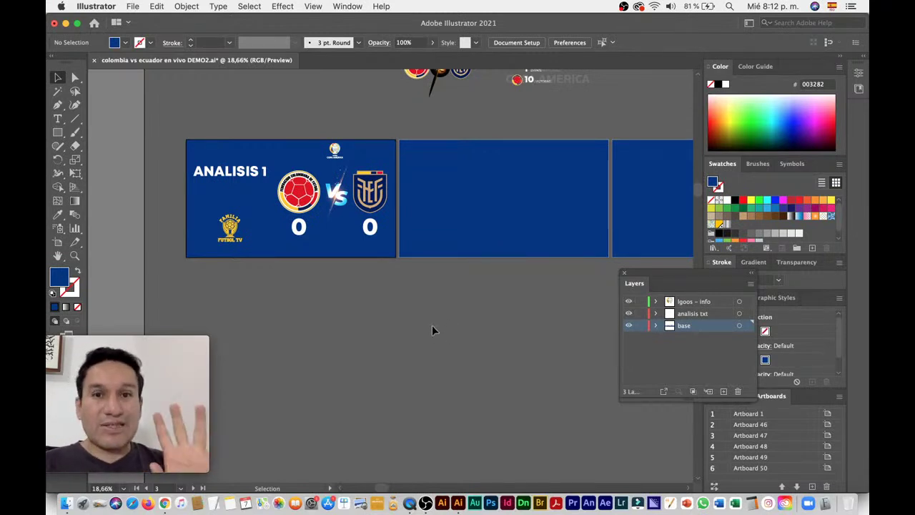
pyautogui.scroll(5, 388, 241)
pyautogui.hscroll(4, 363, 255)
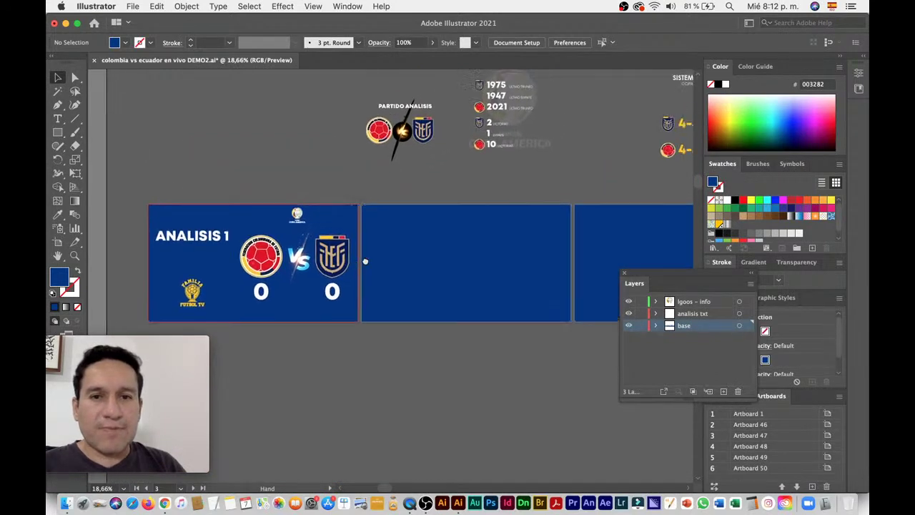
pyautogui.scroll(3, 345, 241)
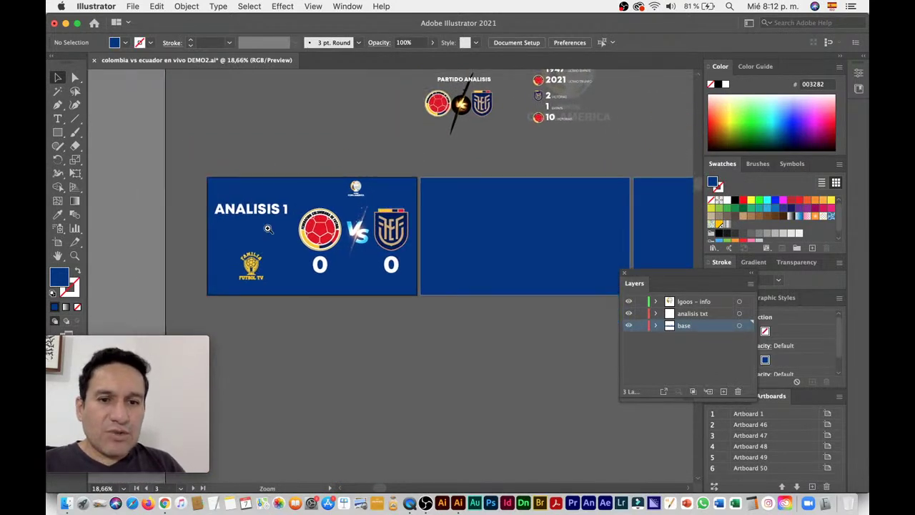
pyautogui.scroll(3, 345, 240)
pyautogui.scroll(-3, 346, 241)
pyautogui.scroll(-2, 345, 240)
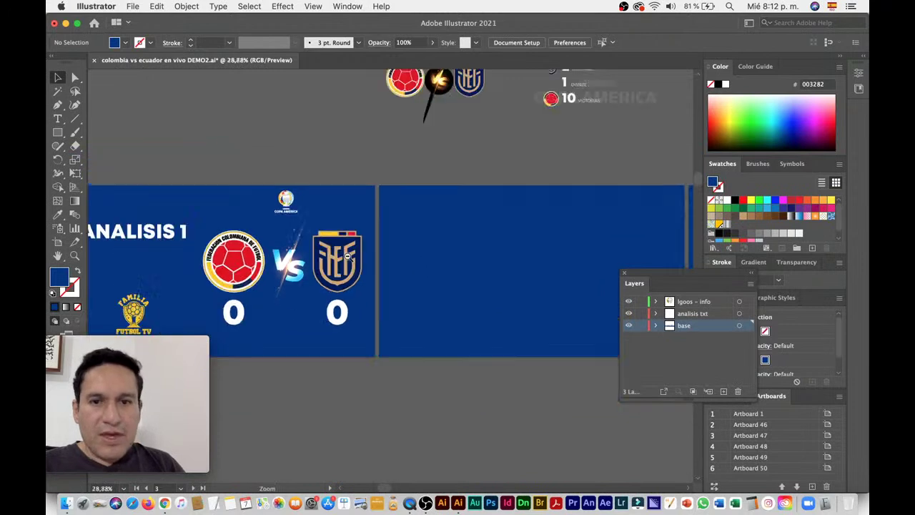
pyautogui.scroll(3, 429, 231)
pyautogui.scroll(1, 400, 265)
pyautogui.scroll(2, 400, 265)
pyautogui.hscroll(4, 379, 261)
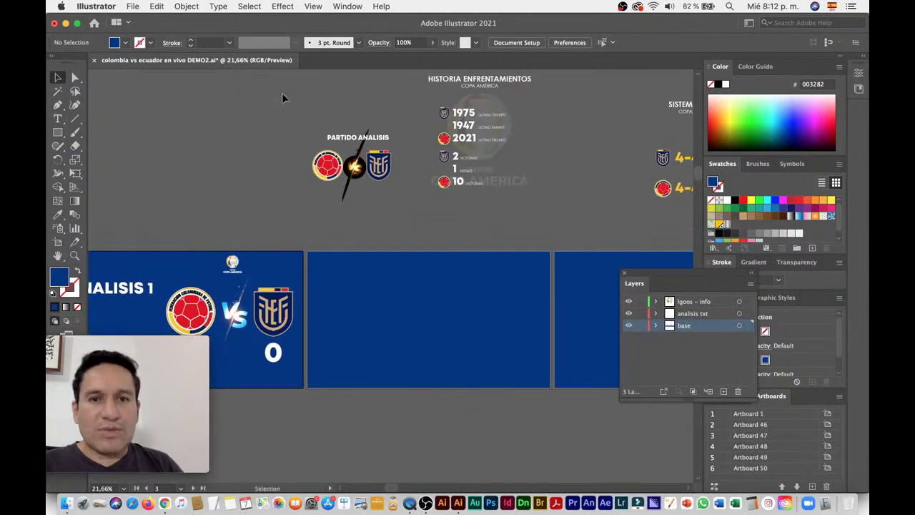
# Step: Move the PARTIDO ANALISIS badge onto the second slide and bring it to front
pyautogui.moveTo(380, 187)
pyautogui.mouseDown()
pyautogui.moveTo(441, 346)
pyautogui.moveTo(444, 338)
pyautogui.mouseUp()
pyautogui.rightClick(444, 338)
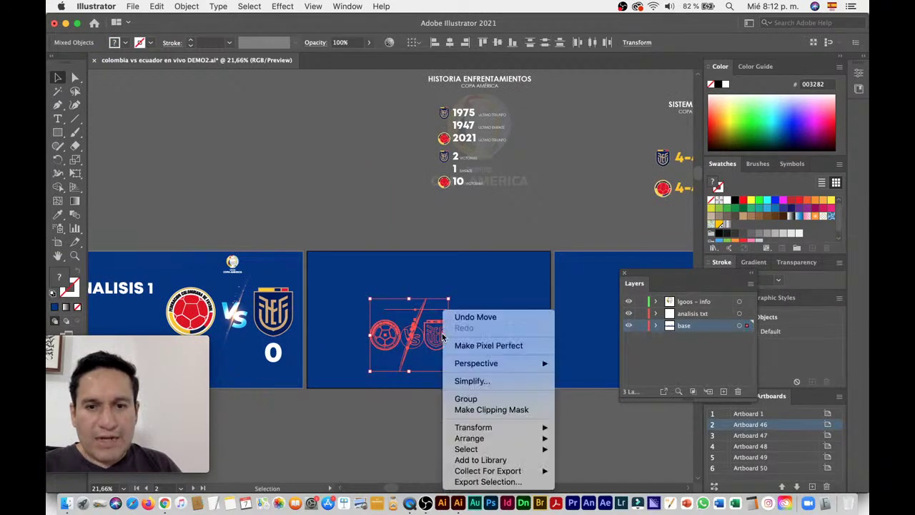
pyautogui.moveTo(470, 437)
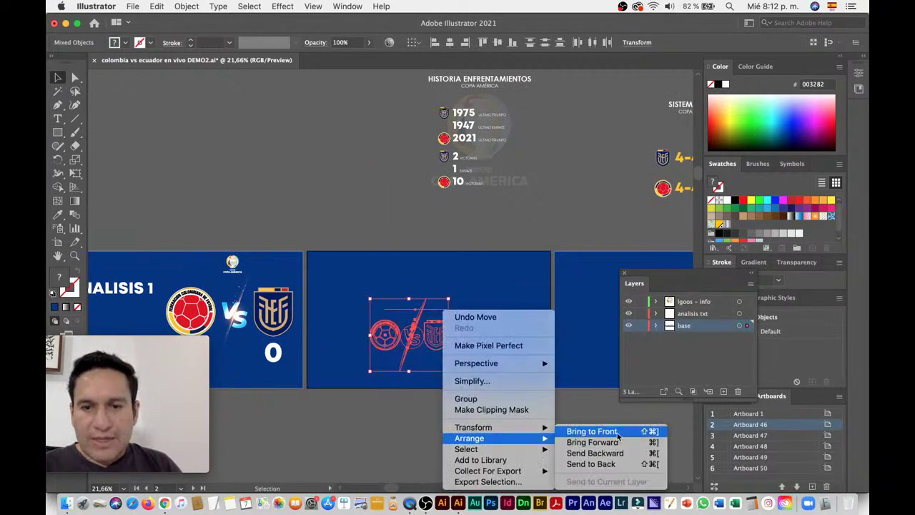
pyautogui.click(618, 431)
pyautogui.moveTo(440, 337); pyautogui.dragTo(456, 332)
# Step: Centre the Copa América logo horizontally relative to the first artboard
pyautogui.scroll(-3, 289, 187)
pyautogui.hscroll(-2, 290, 187)
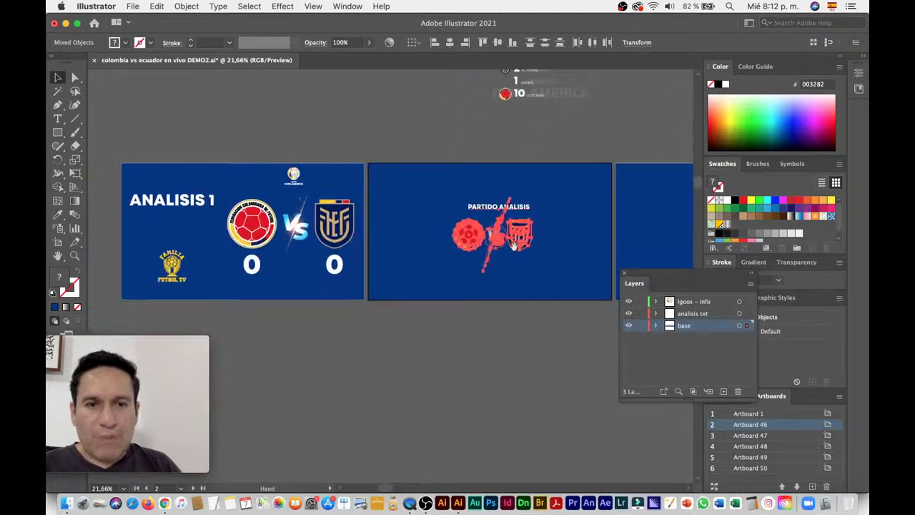
pyautogui.click(294, 179)
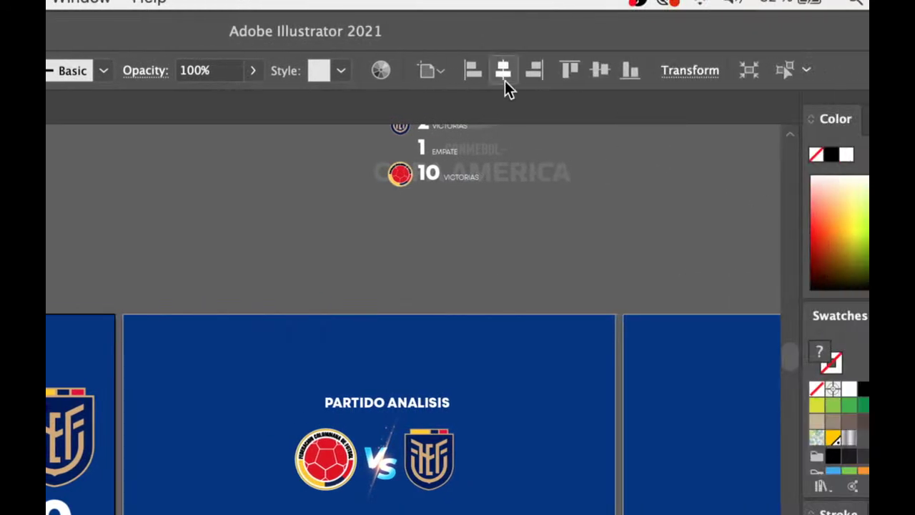
pyautogui.click(437, 71)
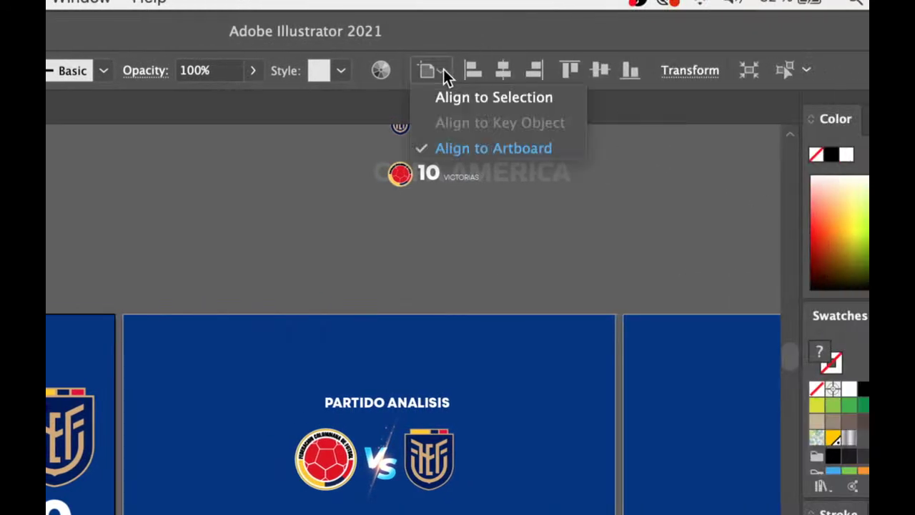
pyautogui.click(464, 148)
pyautogui.click(505, 70)
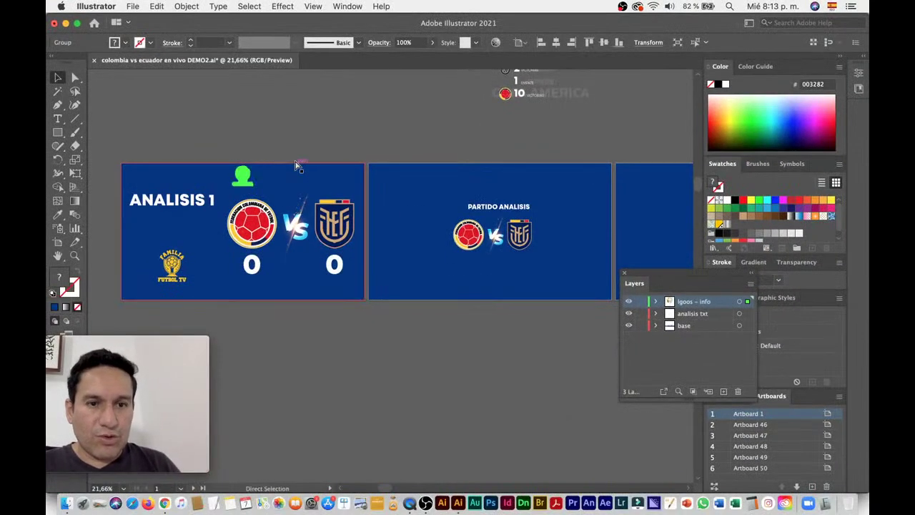
# Step: Cut the centred Copa América logo and use Paste on All Artboards
pyautogui.press('super+z')
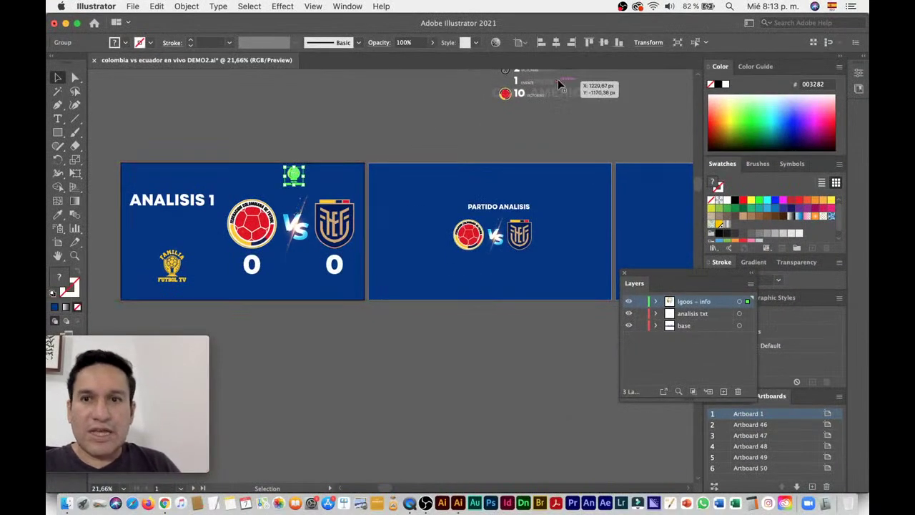
pyautogui.click(557, 44)
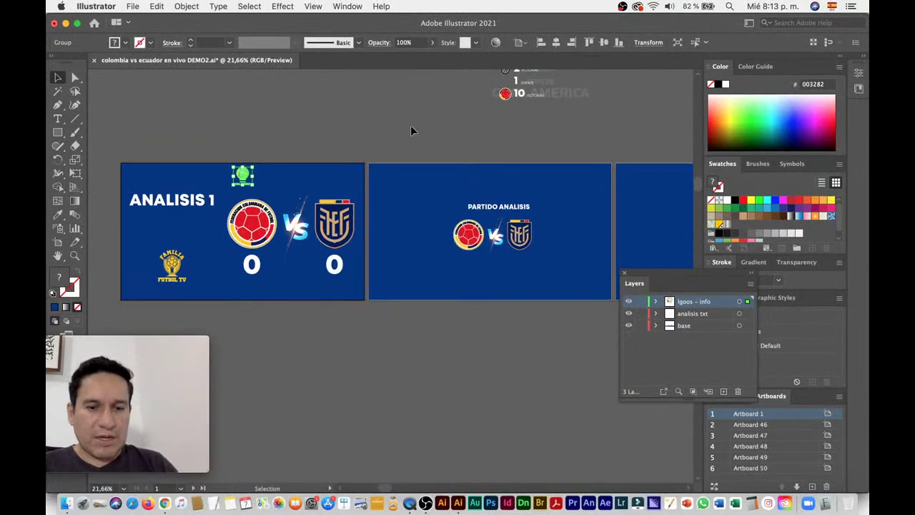
pyautogui.press('Delete')
pyautogui.click(154, 5)
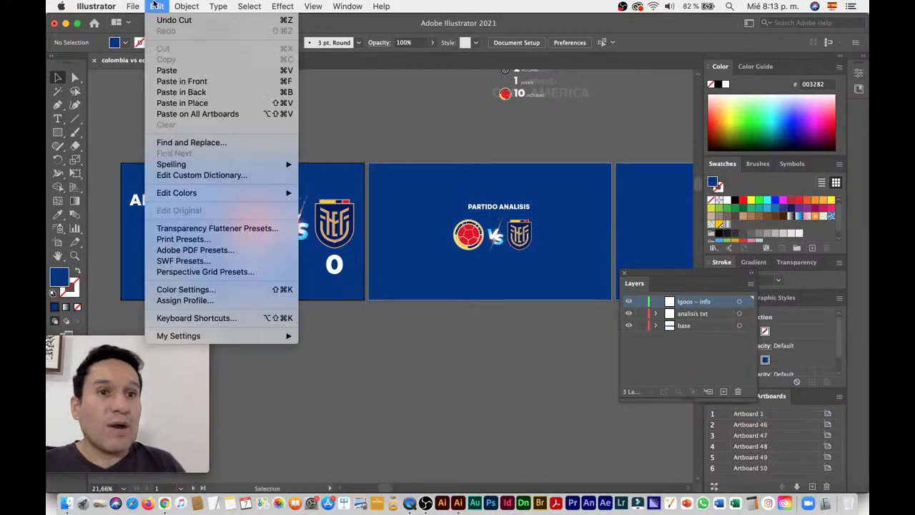
pyautogui.click(182, 116)
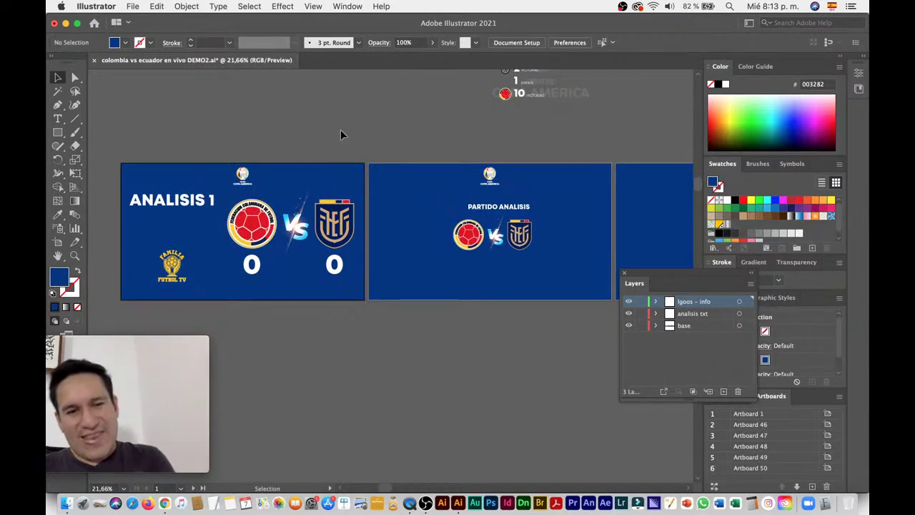
# Step: Nudge the Familia Futbol TV logo left and move it into the lgoos - info layer
pyautogui.click(181, 275)
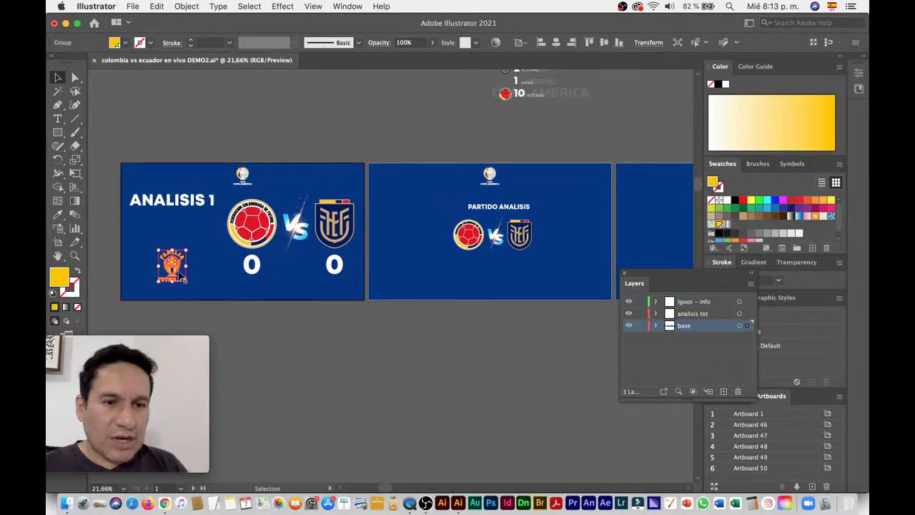
pyautogui.moveTo(173, 270); pyautogui.dragTo(151, 274)
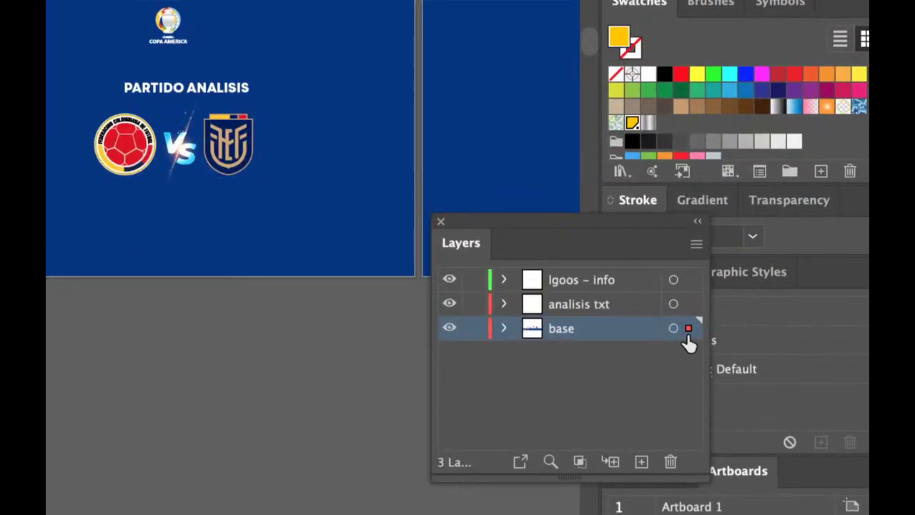
pyautogui.moveTo(689, 329); pyautogui.dragTo(688, 279)
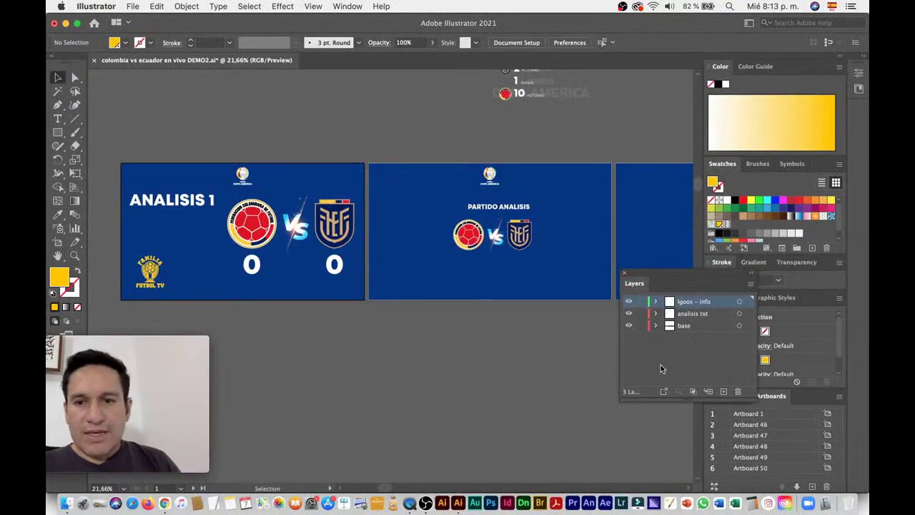
pyautogui.moveTo(149, 274); pyautogui.dragTo(153, 280)
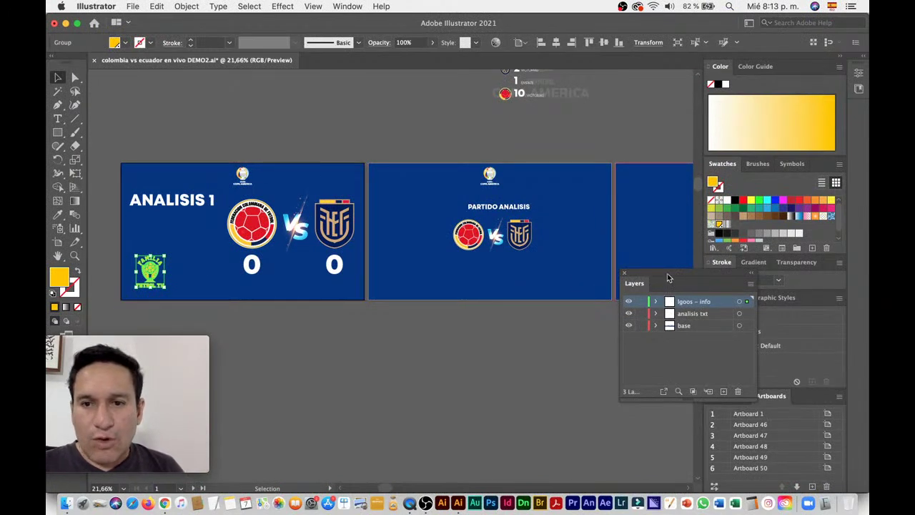
pyautogui.moveTo(669, 278); pyautogui.dragTo(327, 191)
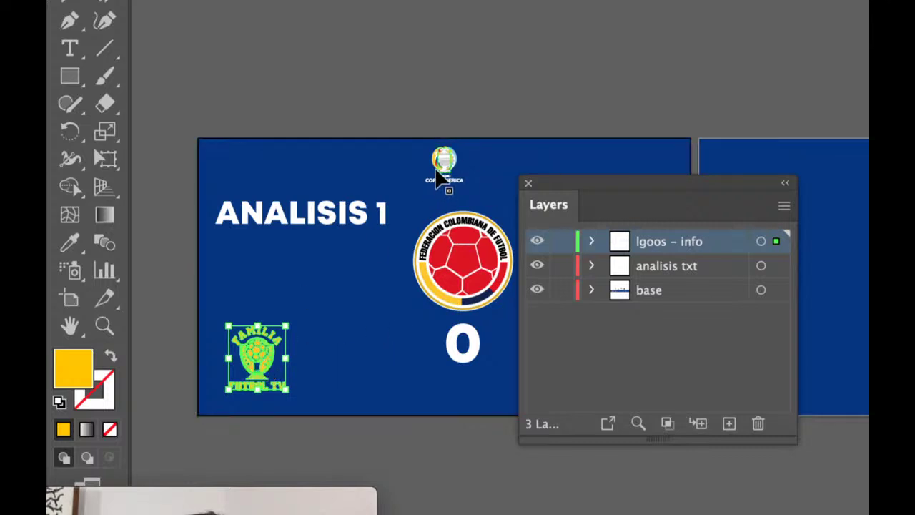
# Step: Check the Copa América logo and Ecuador crest, then select all base-layer artwork
pyautogui.click(442, 161)
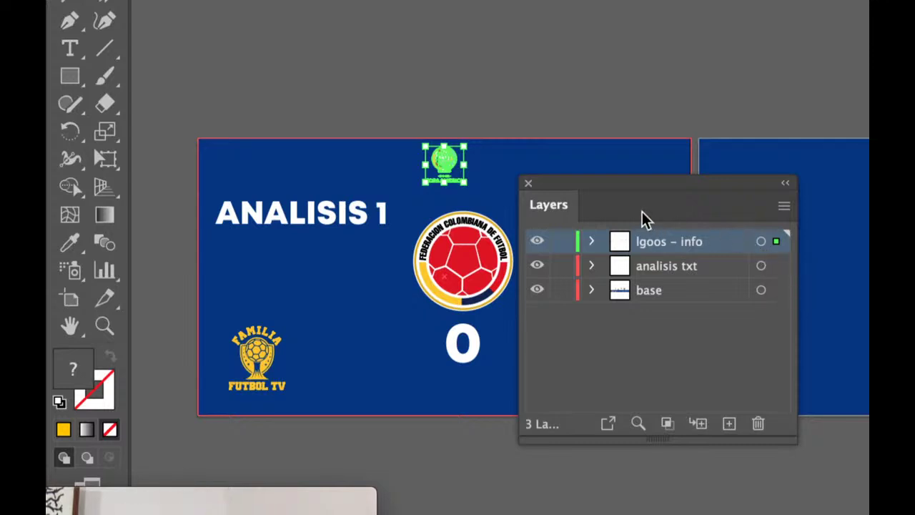
pyautogui.moveTo(645, 193); pyautogui.dragTo(739, 202)
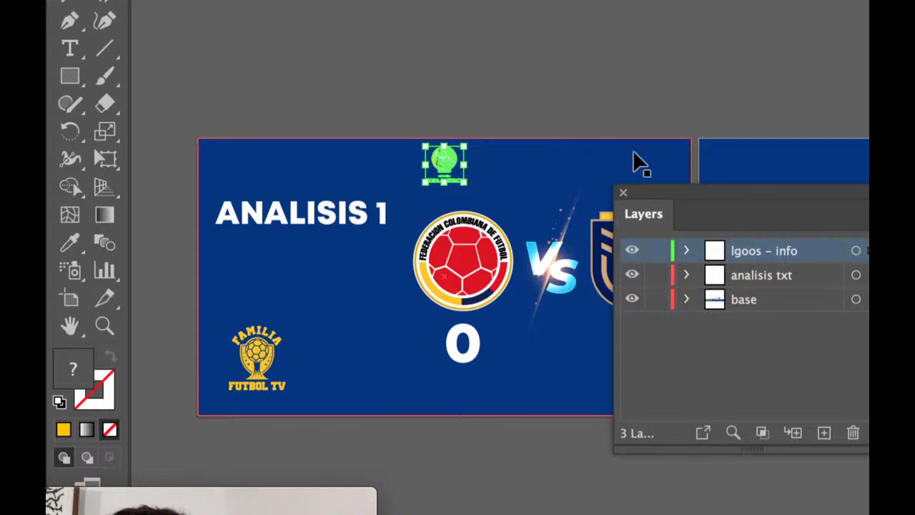
pyautogui.click(599, 102)
pyautogui.moveTo(599, 102); pyautogui.dragTo(580, 57)
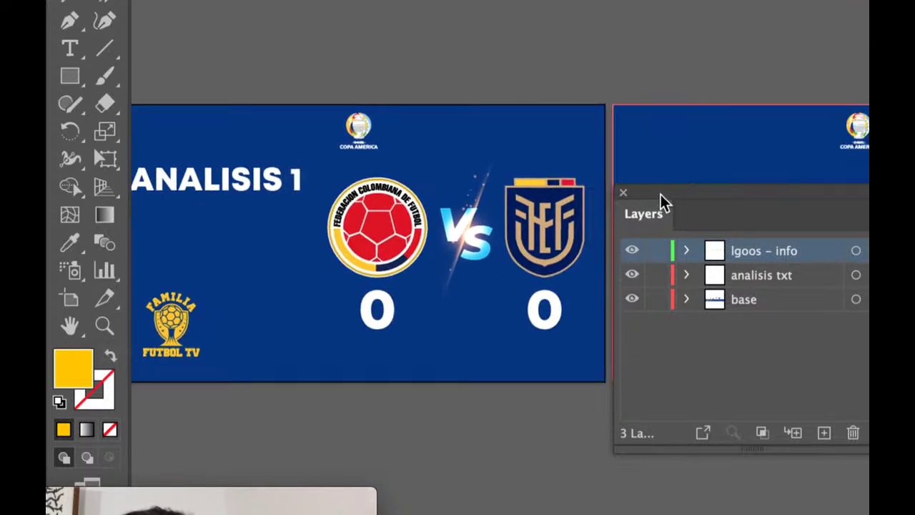
pyautogui.moveTo(664, 198); pyautogui.dragTo(523, 208)
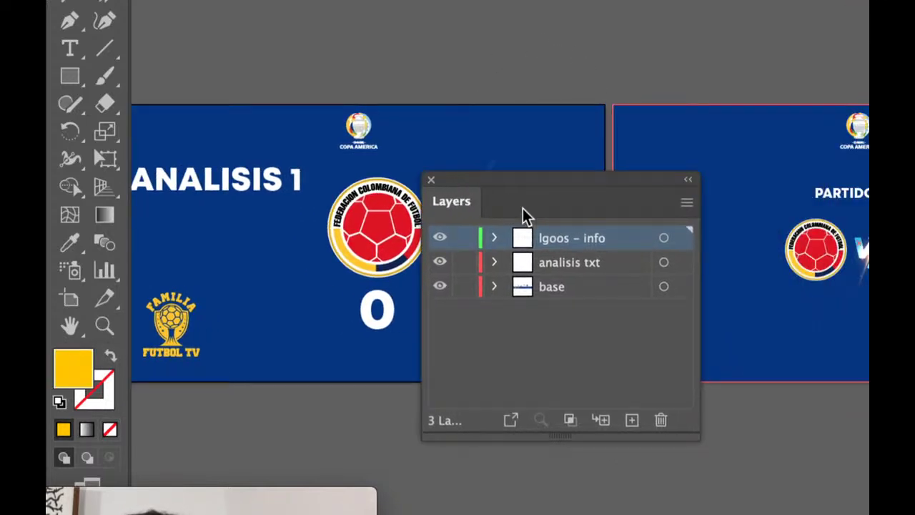
pyautogui.click(664, 286)
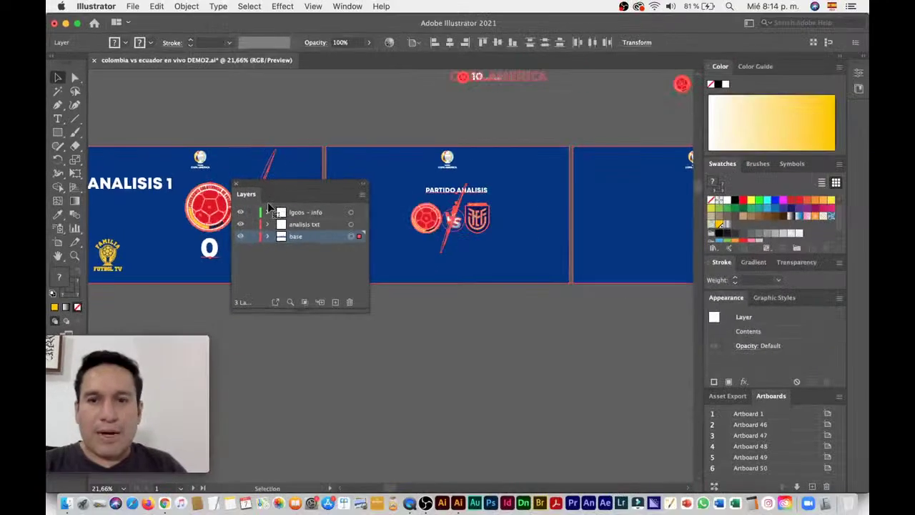
# Step: Zoom out over the row of slides and return from Outline to Preview mode
pyautogui.keyDown('alt'); pyautogui.click(388, 162); pyautogui.keyUp('alt')
pyautogui.moveTo(300, 193)
pyautogui.mouseDown()
pyautogui.moveTo(331, 218)
pyautogui.moveTo(522, 280)
pyautogui.mouseUp()
pyautogui.moveTo(537, 207); pyautogui.dragTo(346, 221)
pyautogui.scroll(-2, 401, 190)
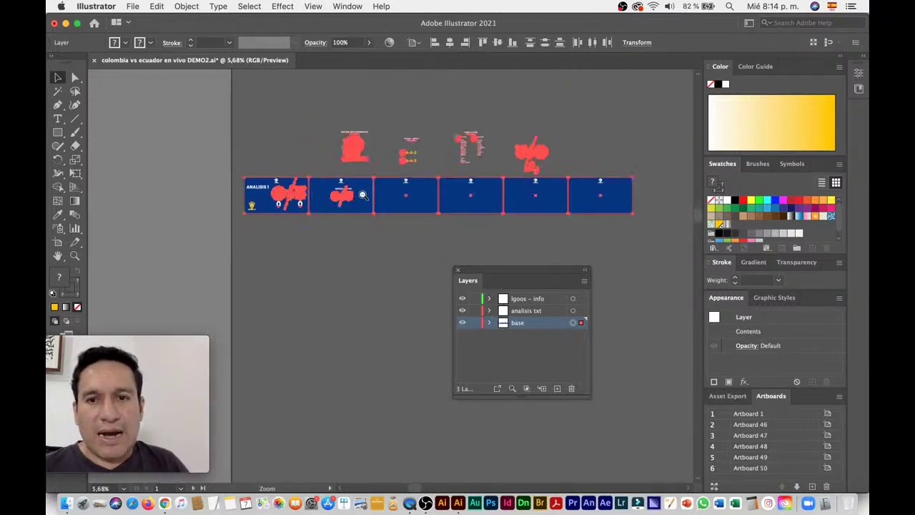
pyautogui.hotkey('ctrl', 'a')
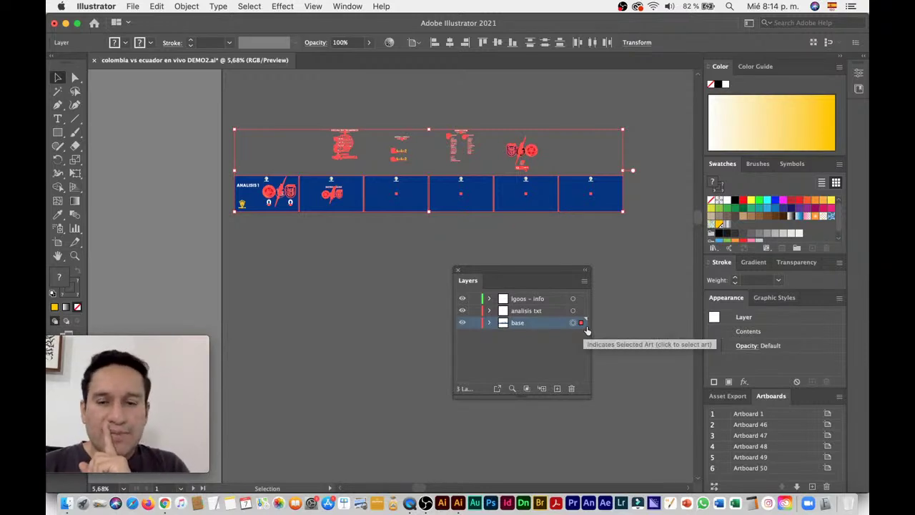
pyautogui.click(389, 271)
pyautogui.press('super+y')
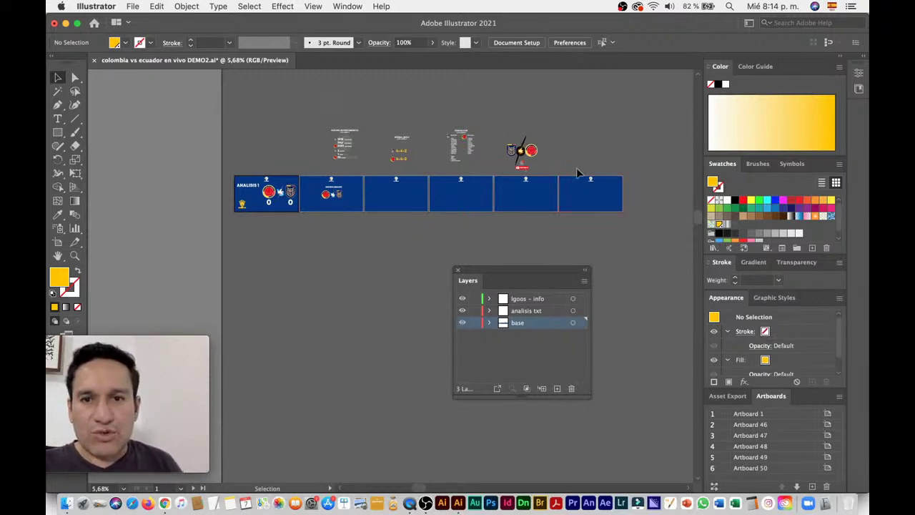
# Step: Move the off-board graphics into lgoos - info, then hide it and analisis txt
pyautogui.hotkey('ctrl', 'a')
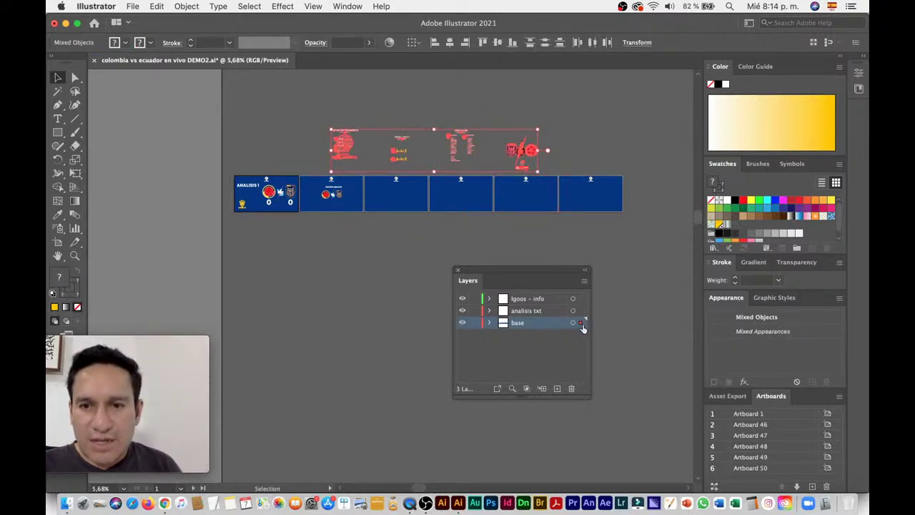
pyautogui.moveTo(583, 313); pyautogui.dragTo(584, 305)
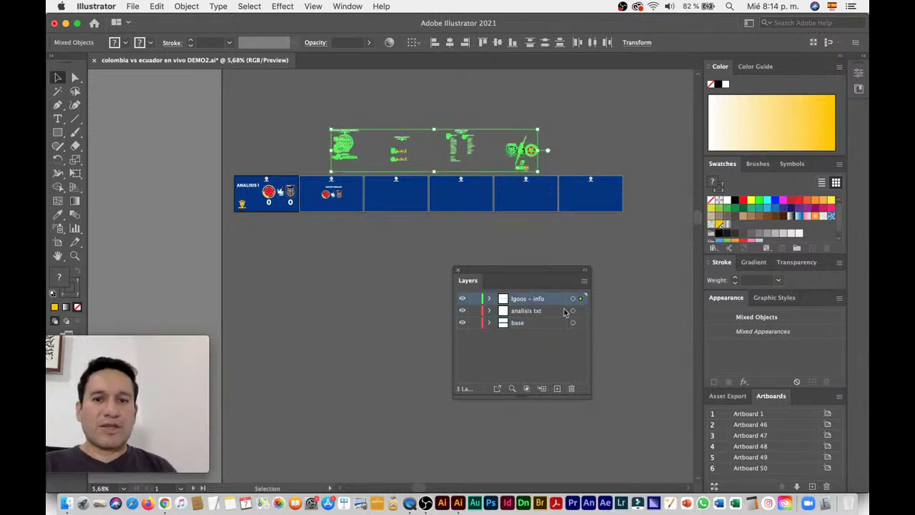
pyautogui.moveTo(464, 310); pyautogui.dragTo(464, 303)
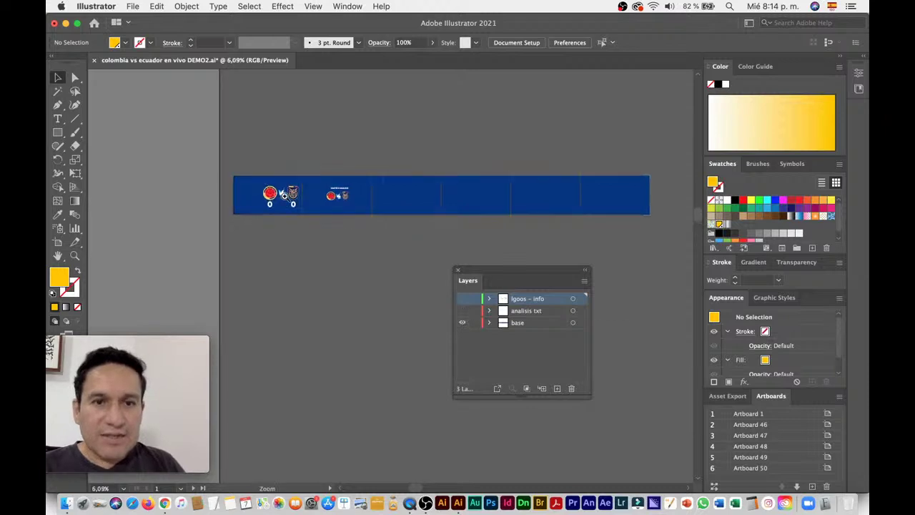
pyautogui.hotkey('ctrl', '+')
pyautogui.hotkey('ctrl', '+')
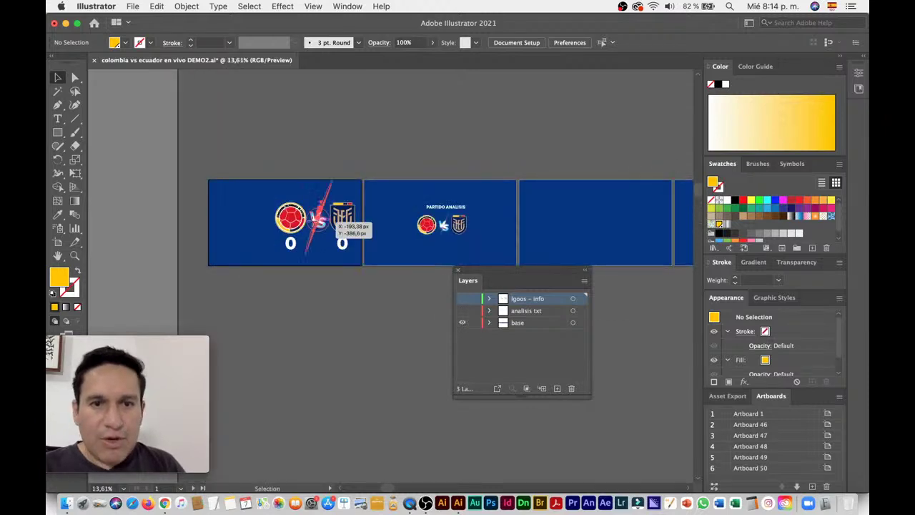
# Step: Delete the crests and scores from the first two slides
pyautogui.click(320, 226)
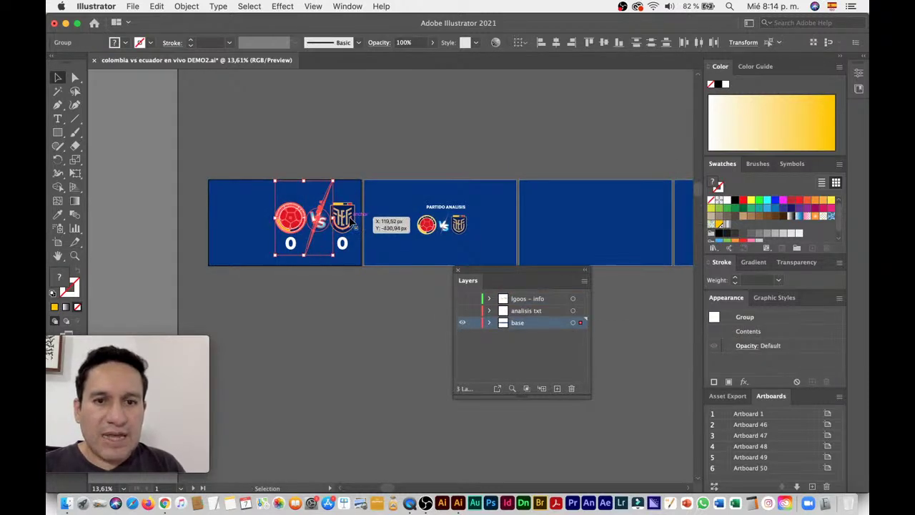
pyautogui.click(255, 238)
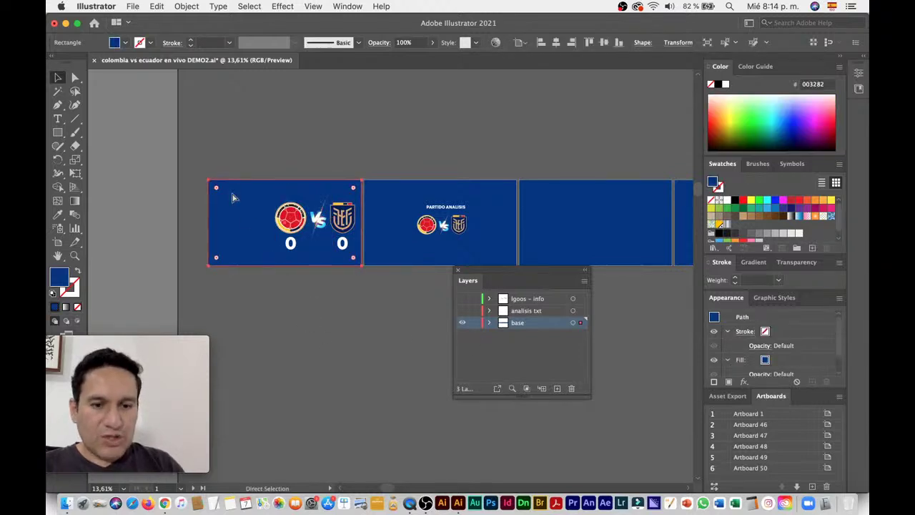
pyautogui.click(394, 188)
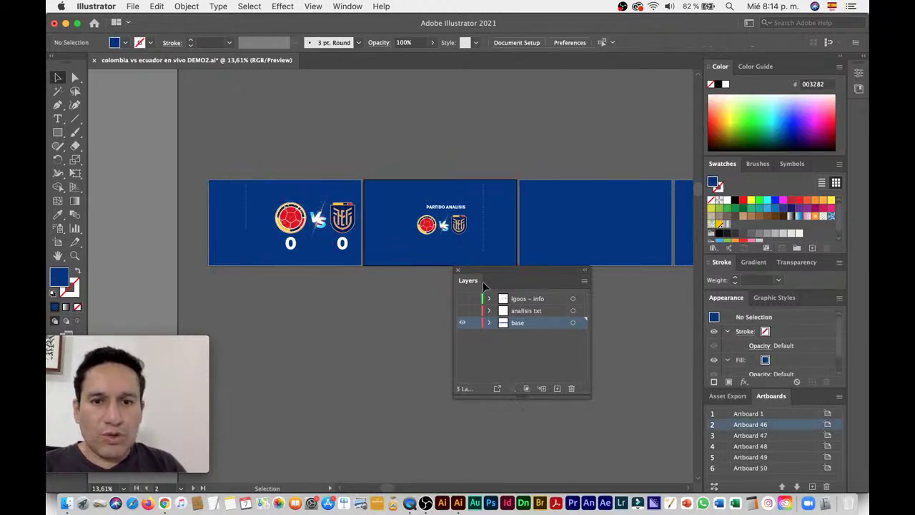
pyautogui.press('super+a')
pyautogui.press('Delete')
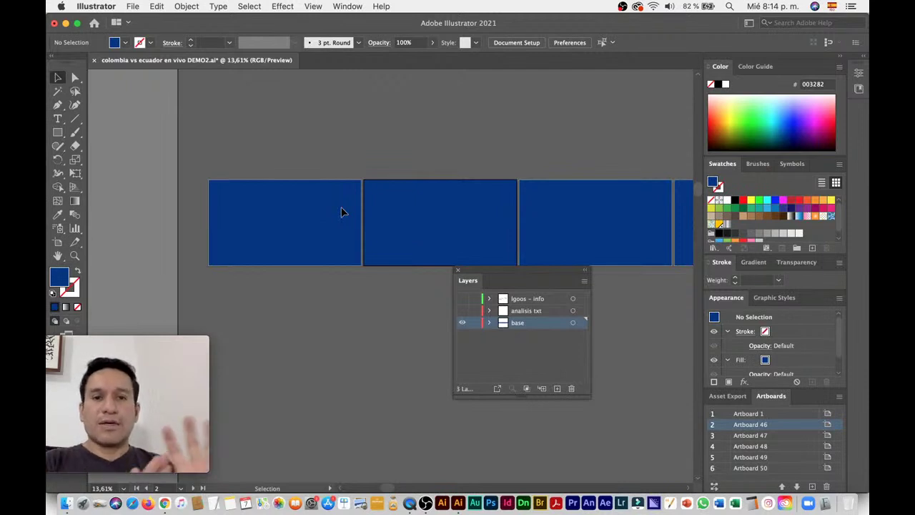
# Step: Lock the base layer, then show analisis txt and make it the active layer
pyautogui.click(474, 323)
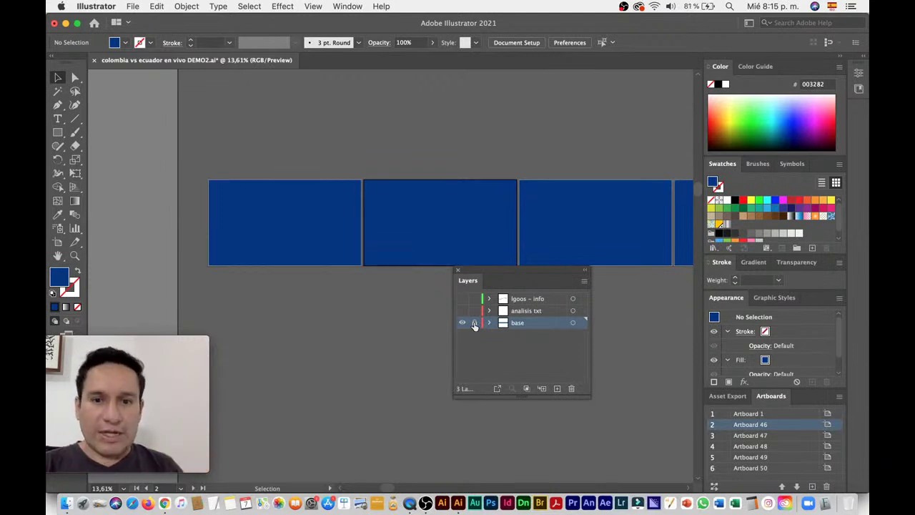
pyautogui.click(463, 311)
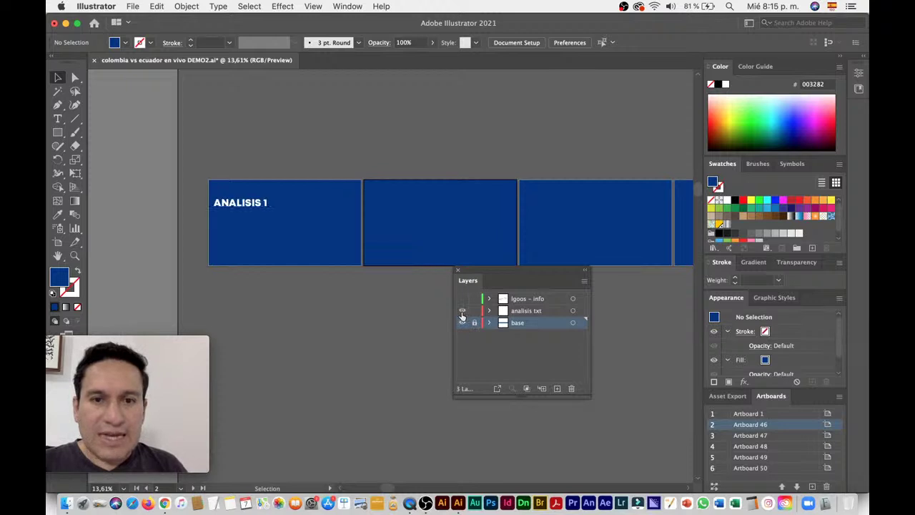
pyautogui.click(539, 312)
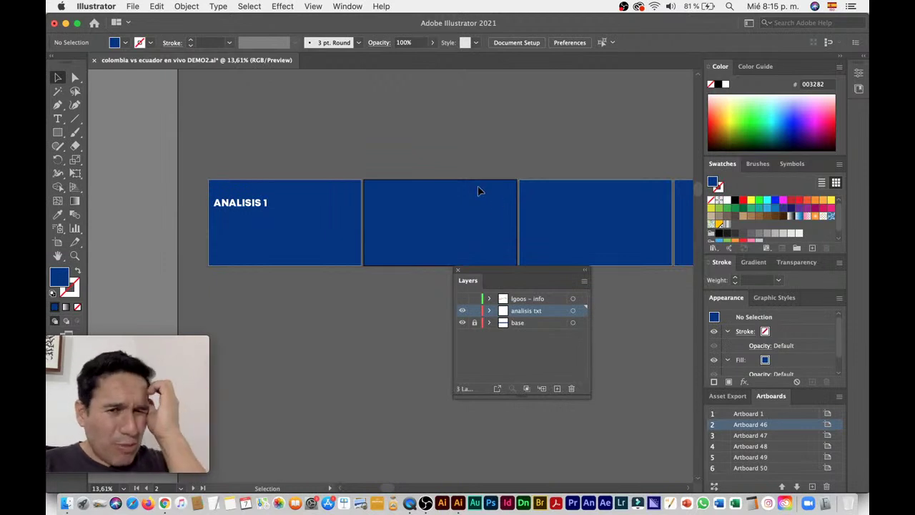
# Step: Paste ANALISIS 1 top-left on all artboards, lock analisis txt, and show the lgoos - info layer
pyautogui.moveTo(256, 207); pyautogui.dragTo(256, 195)
pyautogui.click(273, 149)
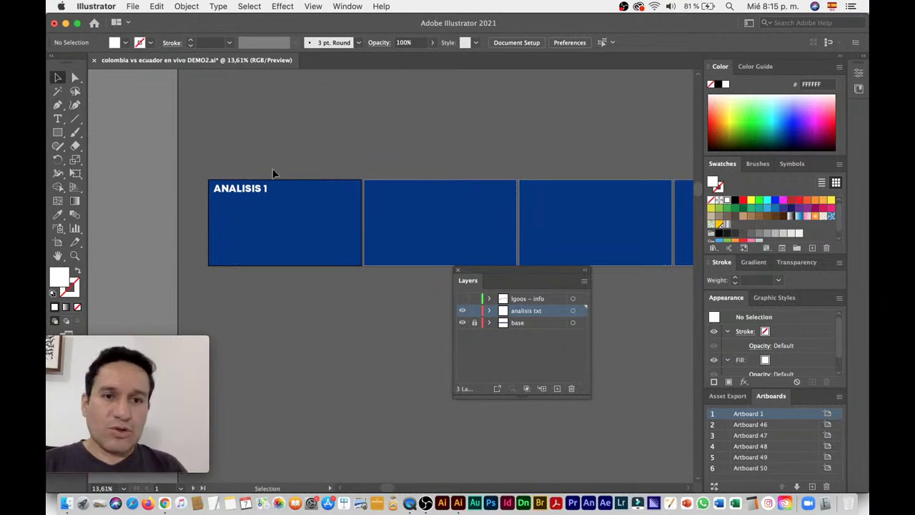
pyautogui.click(259, 189)
pyautogui.press('Delete')
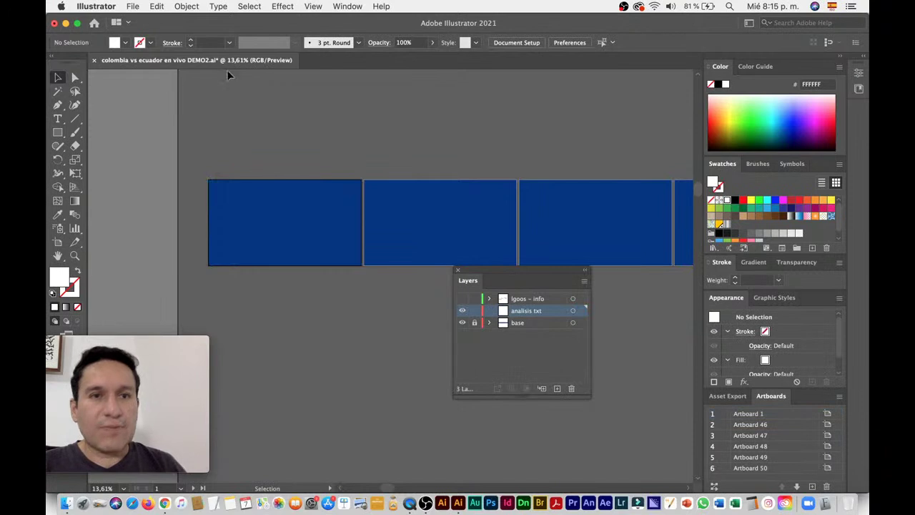
pyautogui.click(160, 5)
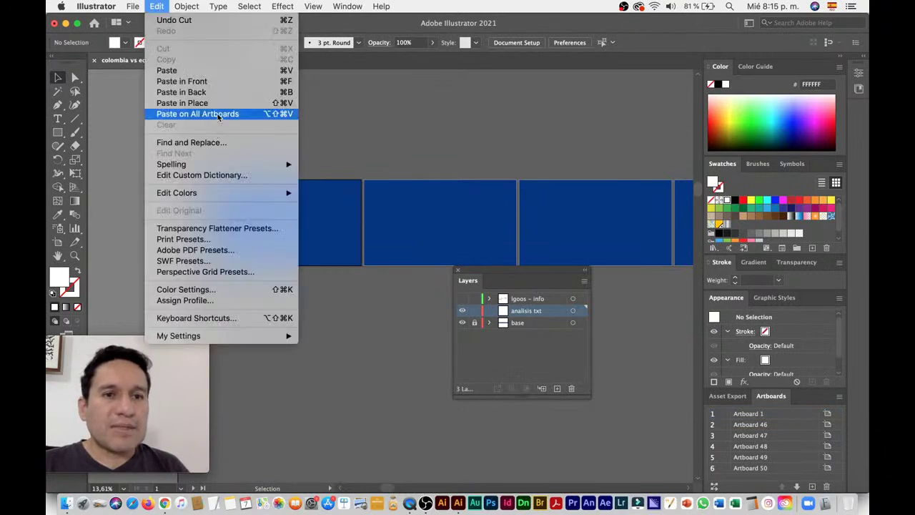
pyautogui.click(218, 116)
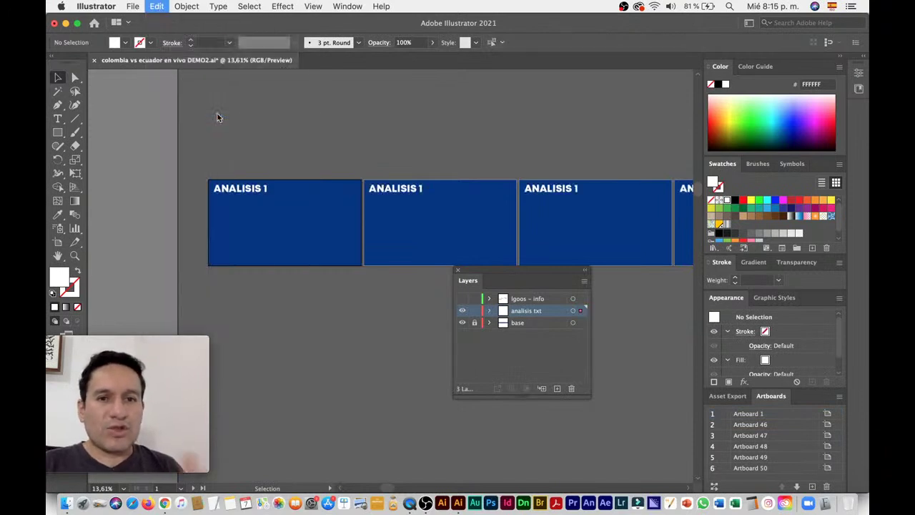
pyautogui.click(474, 311)
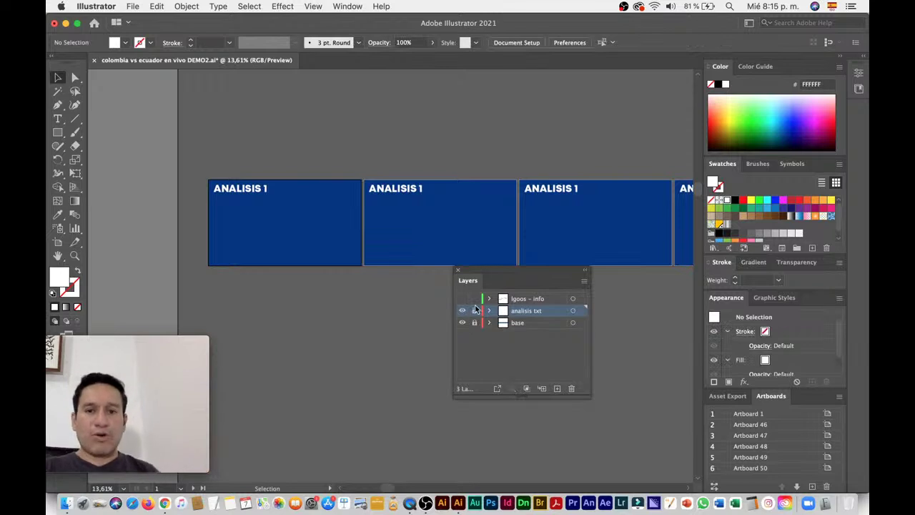
pyautogui.click(463, 299)
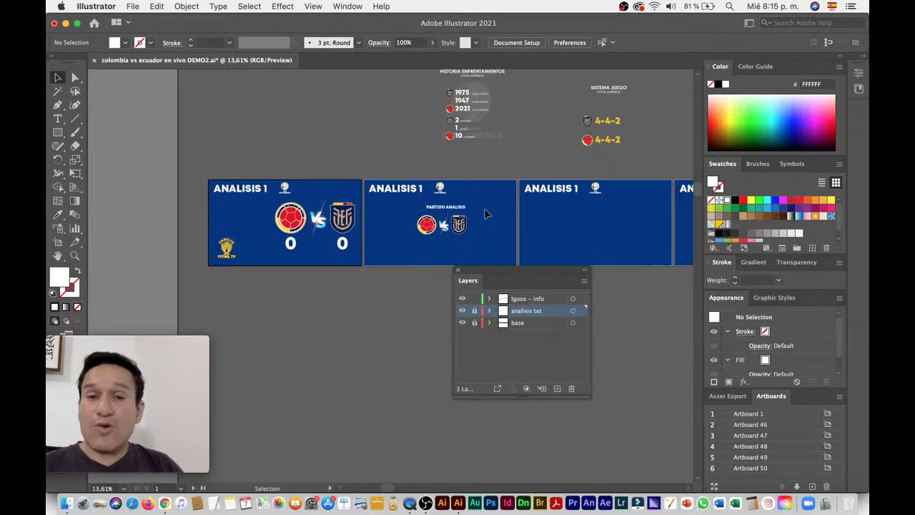
# Step: Group the PARTIDO ANALISIS heading with the crests and centre them on the second slide
pyautogui.moveTo(480, 210); pyautogui.dragTo(346, 192)
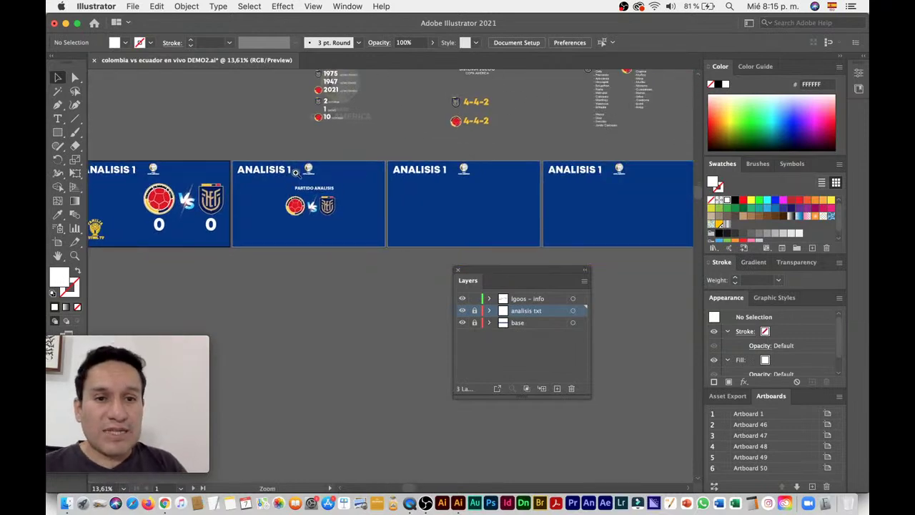
pyautogui.moveTo(296, 172); pyautogui.dragTo(439, 239)
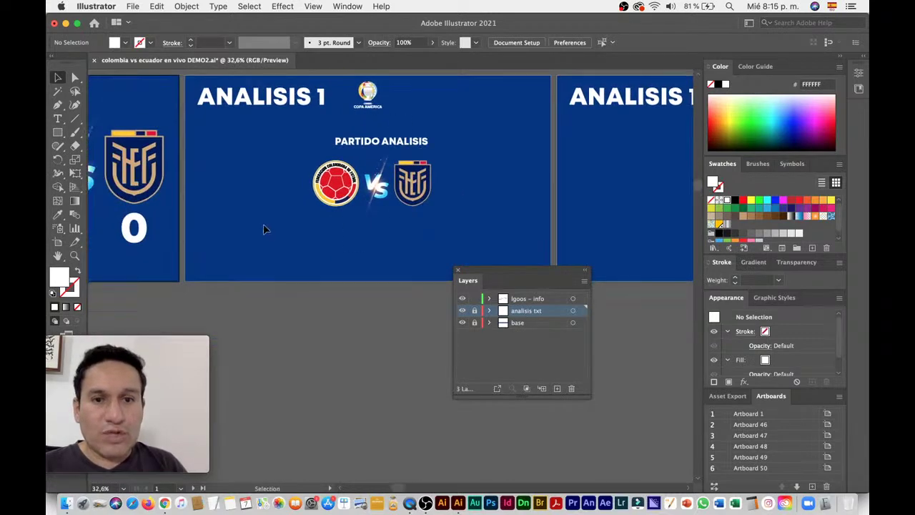
pyautogui.moveTo(430, 184); pyautogui.dragTo(429, 207)
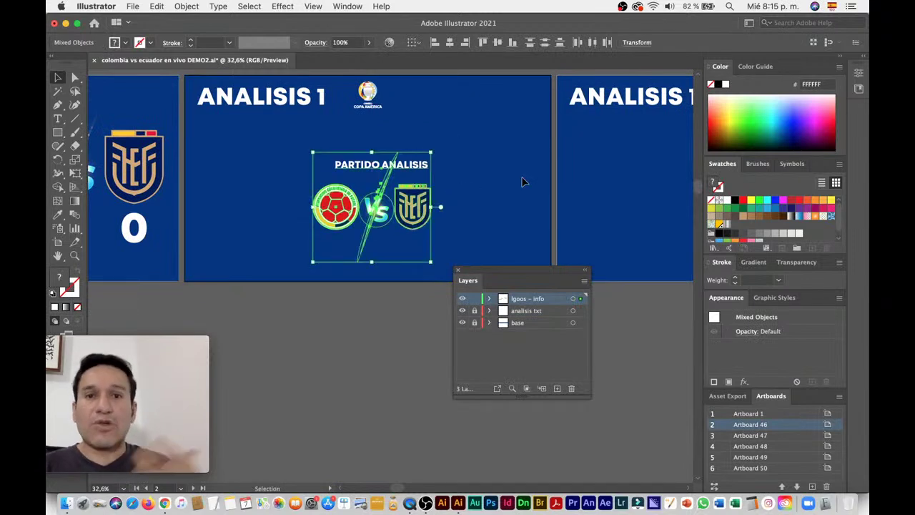
pyautogui.hotkey('ctrl', 'g')
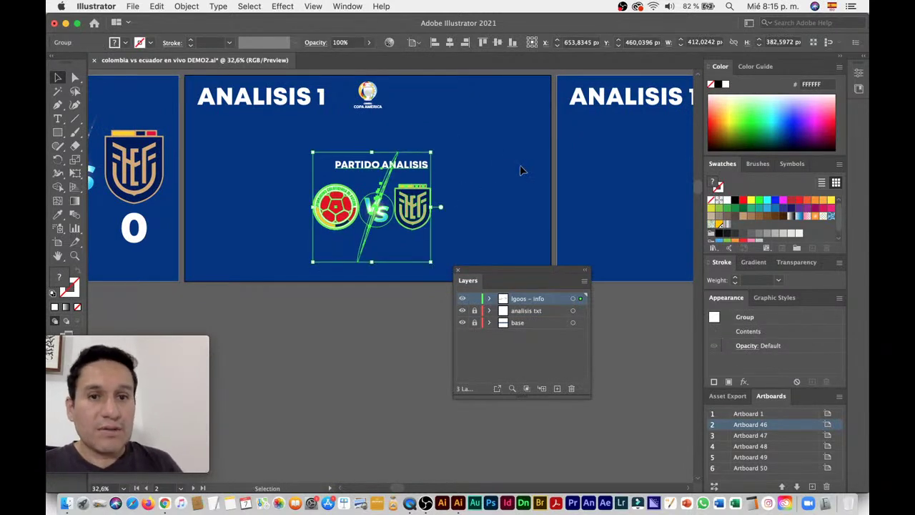
pyautogui.click(450, 44)
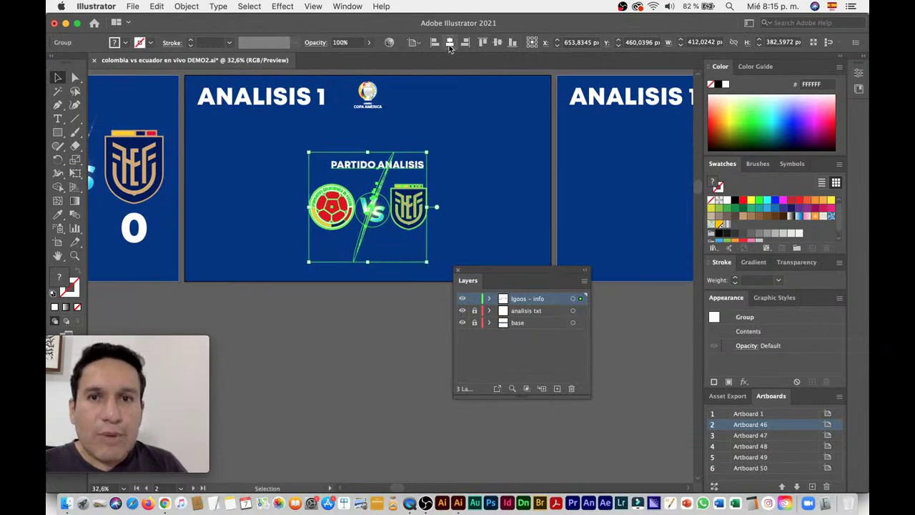
pyautogui.click(497, 44)
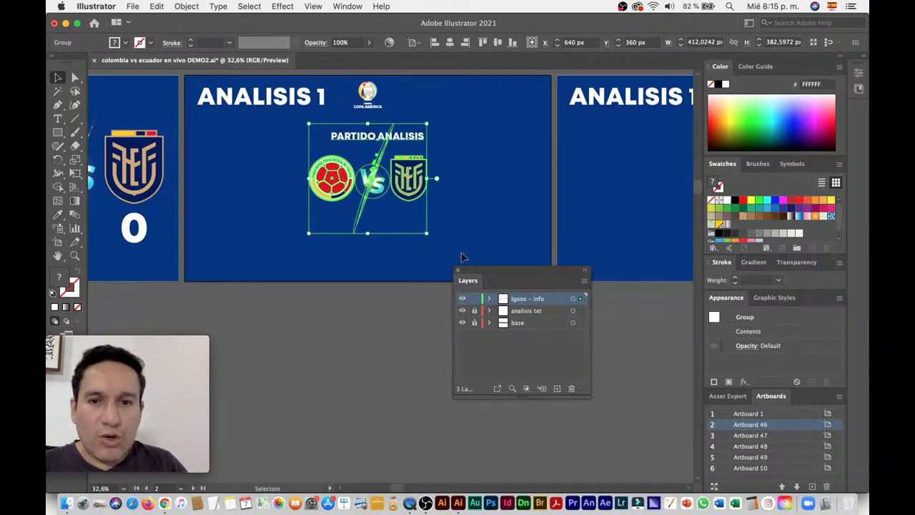
# Step: Enlarge the crests group and position it lower on the second slide
pyautogui.scroll(3, 448, 187)
pyautogui.scroll(2, 460, 190)
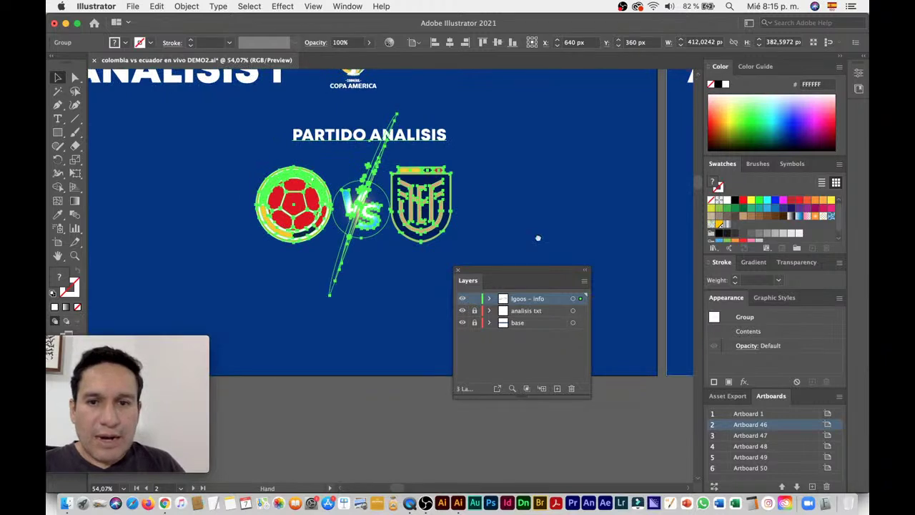
pyautogui.scroll(2, 537, 237)
pyautogui.moveTo(528, 275); pyautogui.dragTo(704, 280)
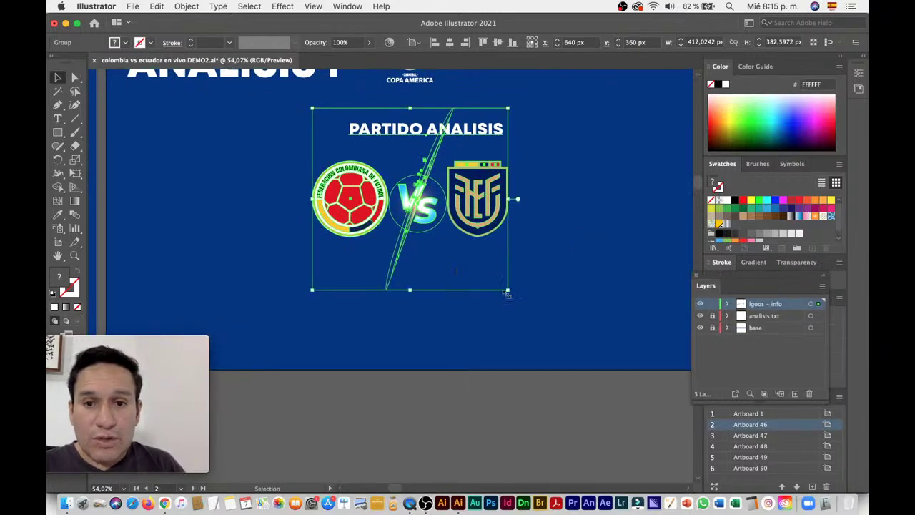
pyautogui.moveTo(492, 187); pyautogui.dragTo(492, 242)
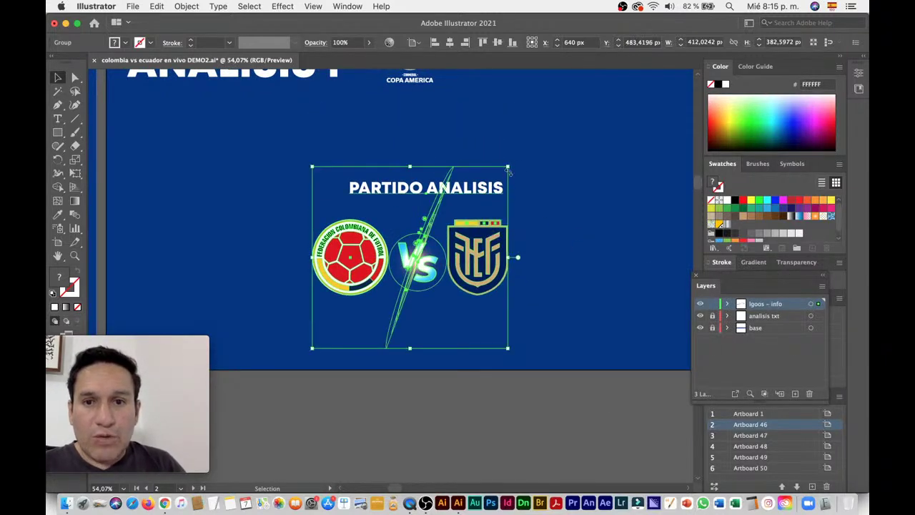
pyautogui.moveTo(511, 164)
pyautogui.mouseDown()
pyautogui.moveTo(522, 141)
pyautogui.moveTo(562, 114)
pyautogui.mouseUp()
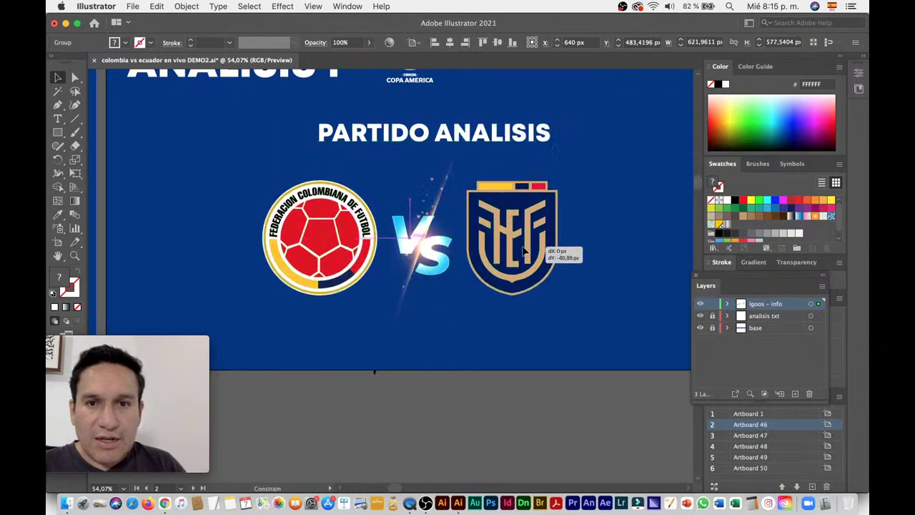
pyautogui.moveTo(527, 266); pyautogui.dragTo(527, 246)
pyautogui.click(468, 328)
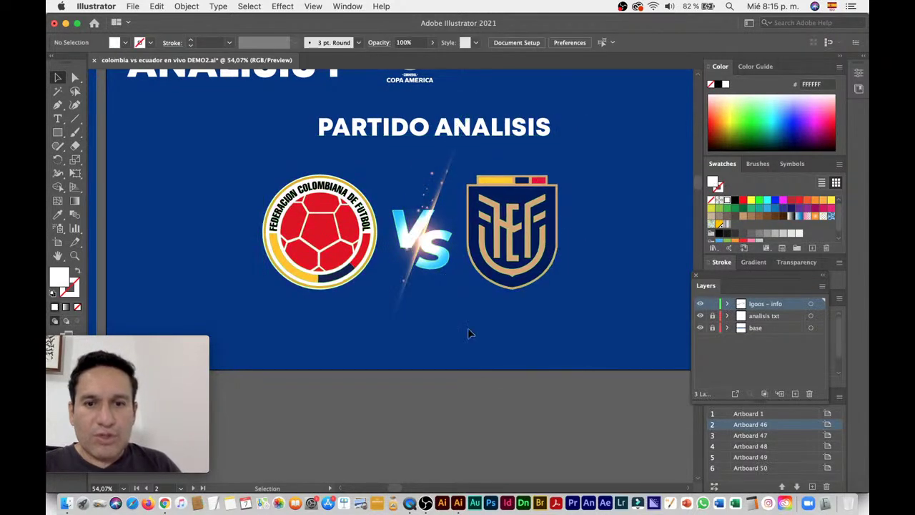
pyautogui.click(427, 261)
pyautogui.moveTo(434, 247); pyautogui.dragTo(435, 240)
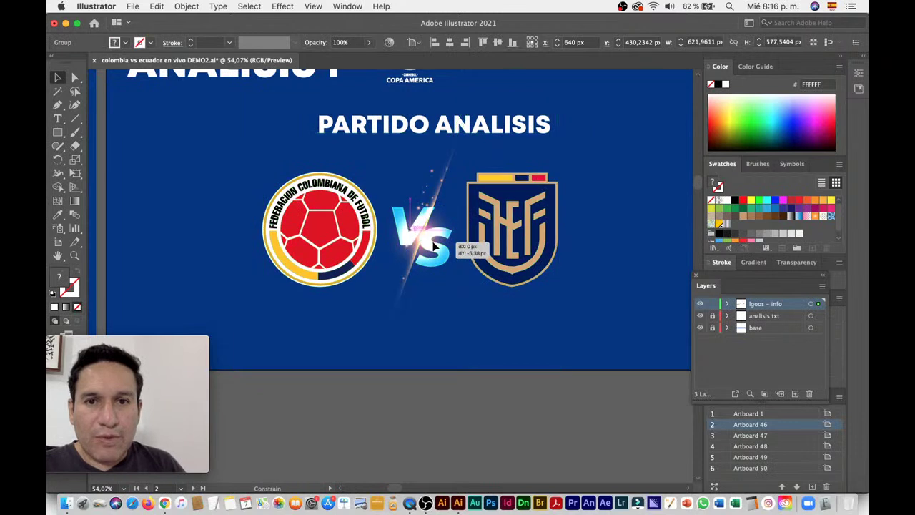
# Step: Delete the PARTIDO ANALISIS heading from inside the crests group
pyautogui.click(452, 427)
pyautogui.press('a')
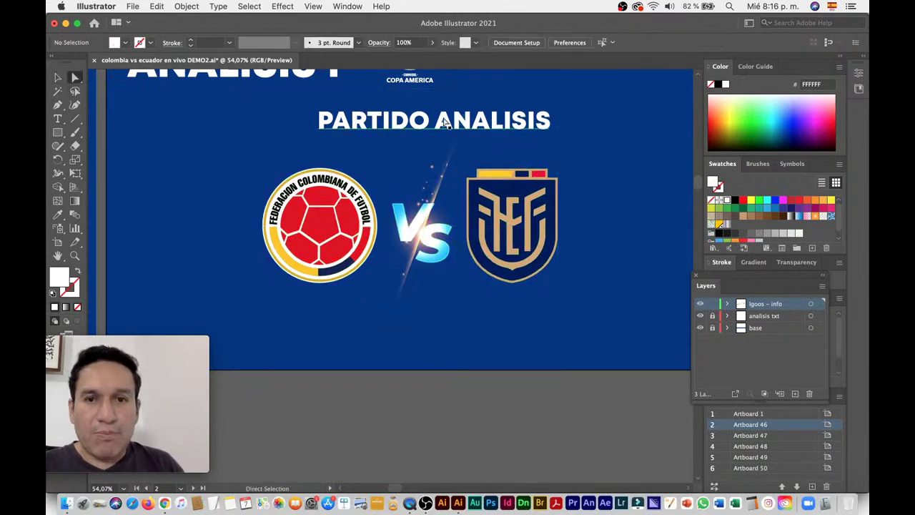
pyautogui.click(434, 123)
pyautogui.press('Delete')
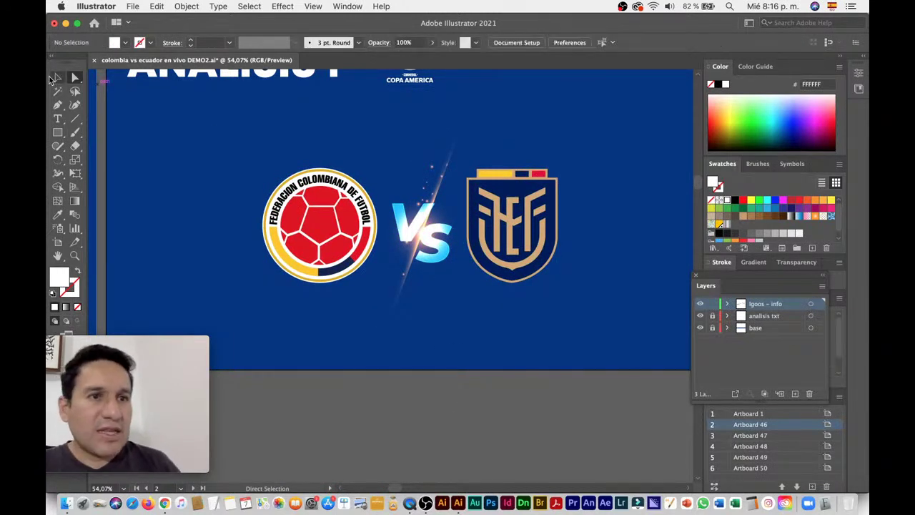
pyautogui.press('v')
pyautogui.click(345, 234)
pyautogui.click(511, 243)
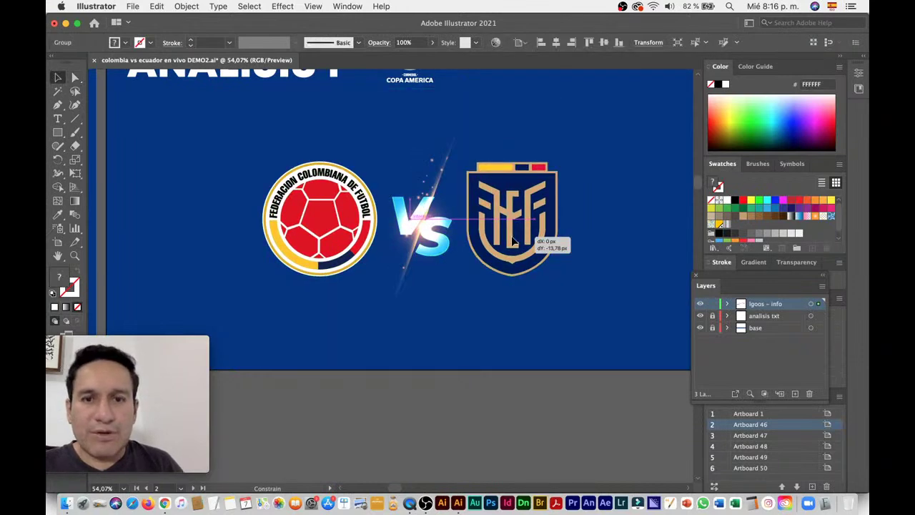
# Step: Move the Historia enfrentamientos stats group onto empty Artboard 47
pyautogui.moveTo(515, 245); pyautogui.dragTo(306, 200)
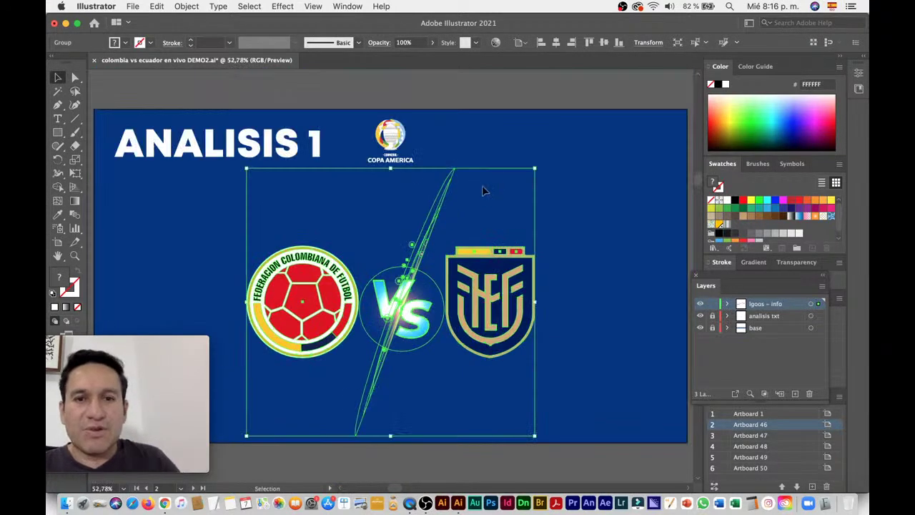
pyautogui.hscroll(5, 315, 198)
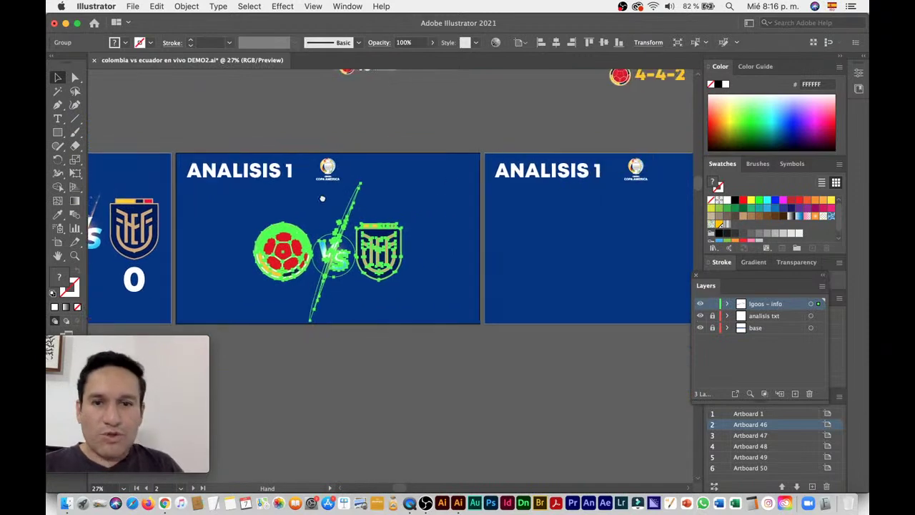
pyautogui.scroll(-3, 429, 190)
pyautogui.scroll(-3, 379, 208)
pyautogui.scroll(2, 389, 218)
pyautogui.hscroll(3, 388, 217)
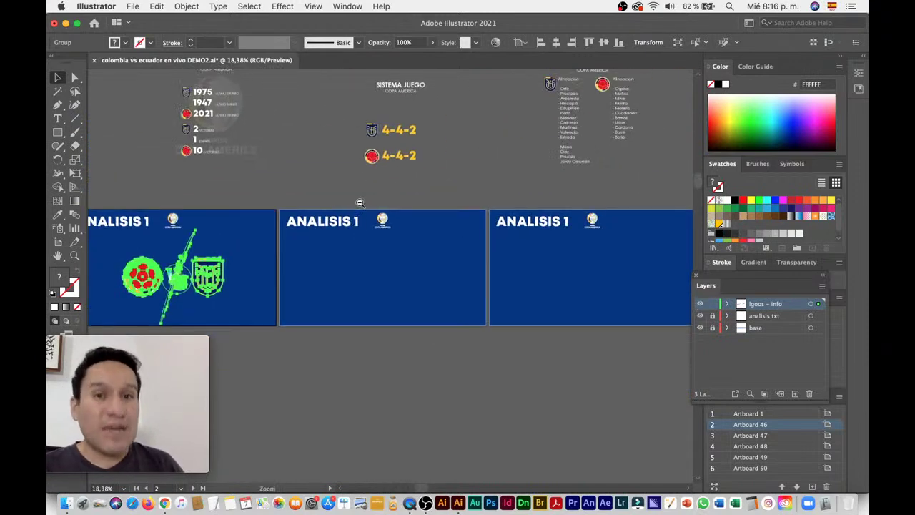
pyautogui.scroll(-3, 429, 190)
pyautogui.hscroll(1, 430, 187)
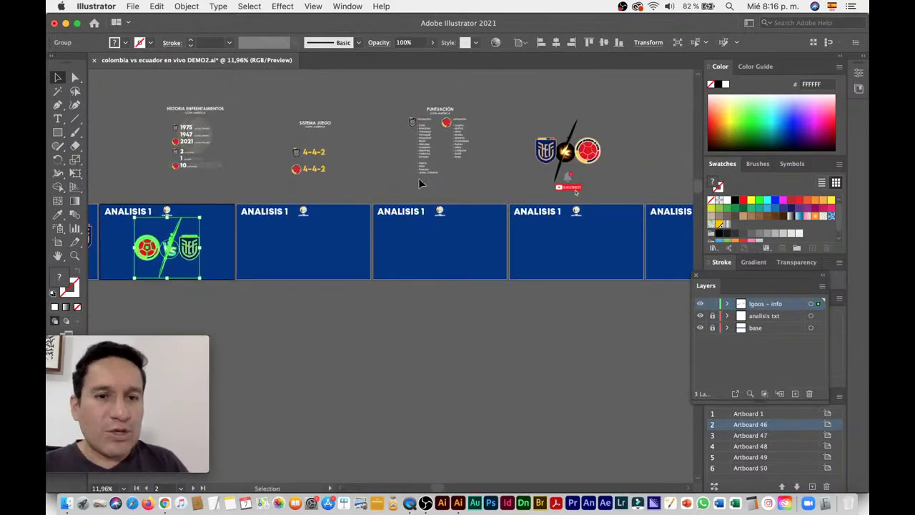
pyautogui.click(420, 184)
pyautogui.scroll(3, 242, 159)
pyautogui.scroll(1, 339, 178)
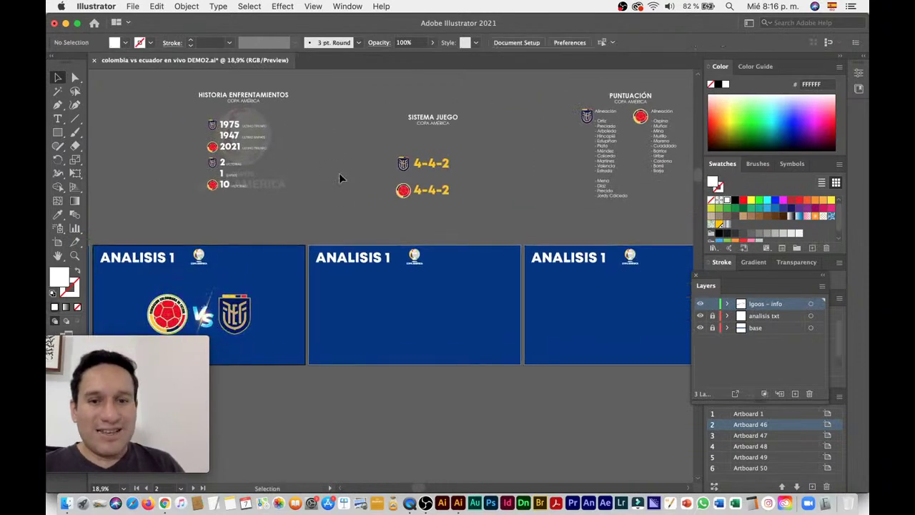
pyautogui.click(247, 135)
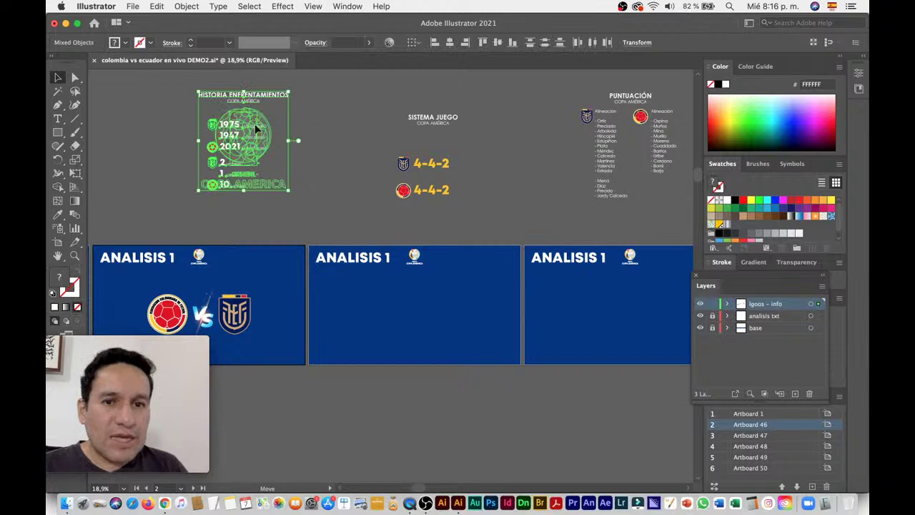
pyautogui.moveTo(256, 129); pyautogui.dragTo(472, 264)
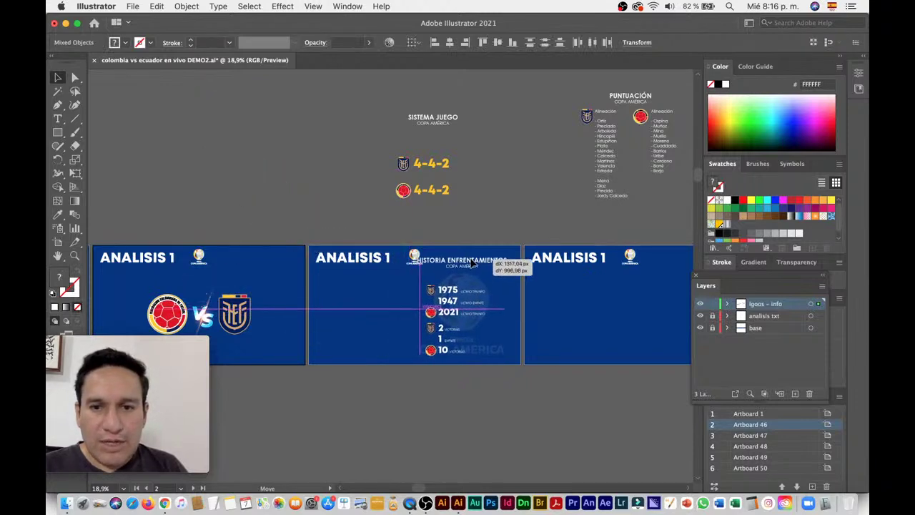
pyautogui.moveTo(472, 263); pyautogui.dragTo(466, 270)
# Step: Delete the HISTORIA ENFRENTAMIENTOS heading and COPA AMERICA subtitle, then centre the stats horizontally
pyautogui.scroll(5, 374, 272)
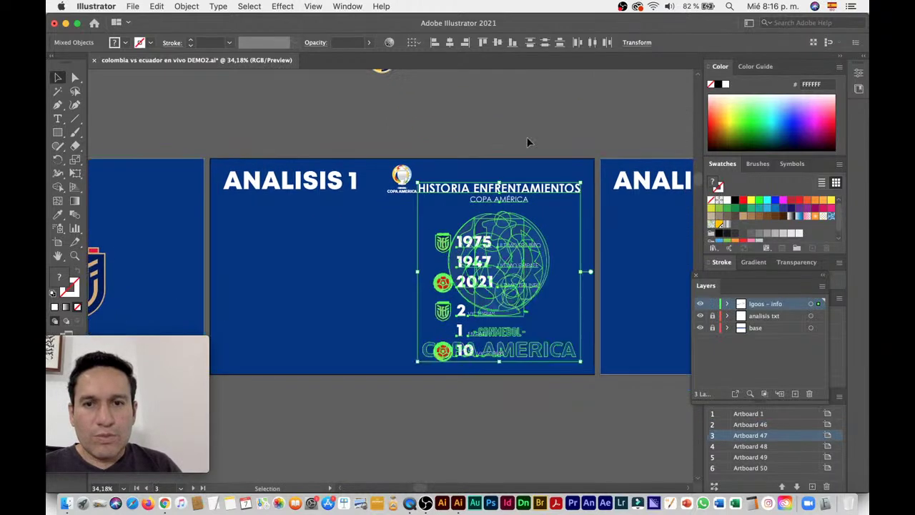
pyautogui.click(527, 141)
pyautogui.click(548, 190)
pyautogui.press('Delete')
pyautogui.click(509, 202)
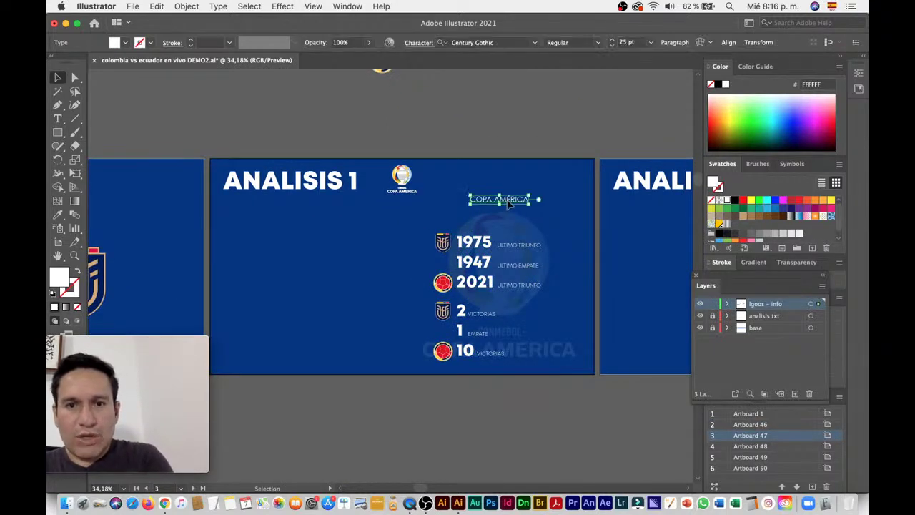
pyautogui.press('Delete')
pyautogui.press('super+a')
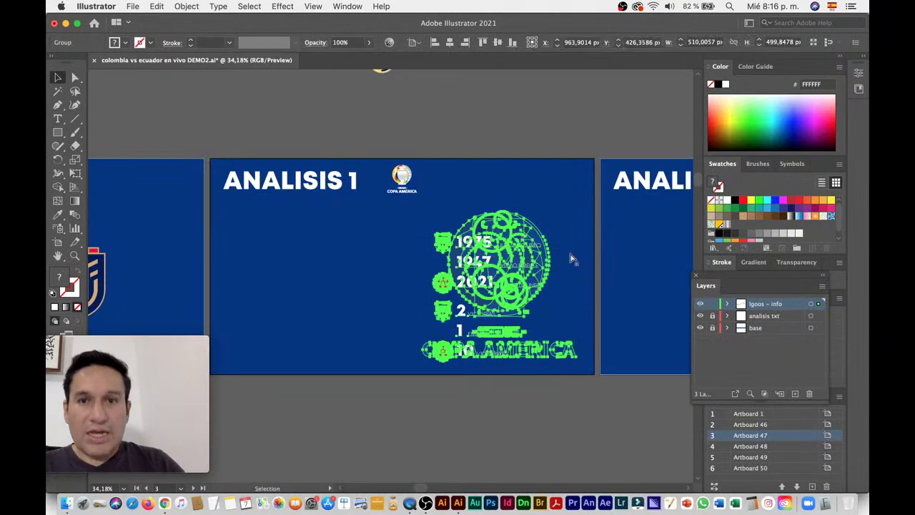
pyautogui.click(452, 43)
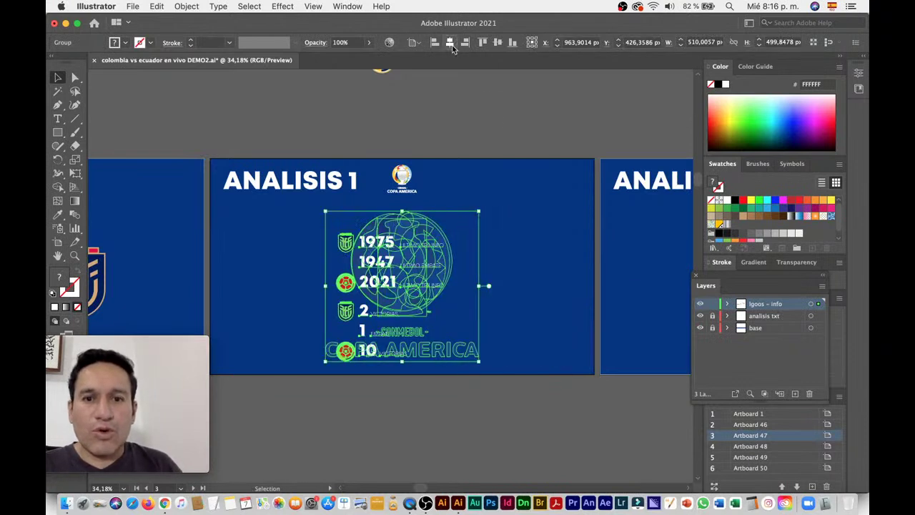
pyautogui.click(505, 144)
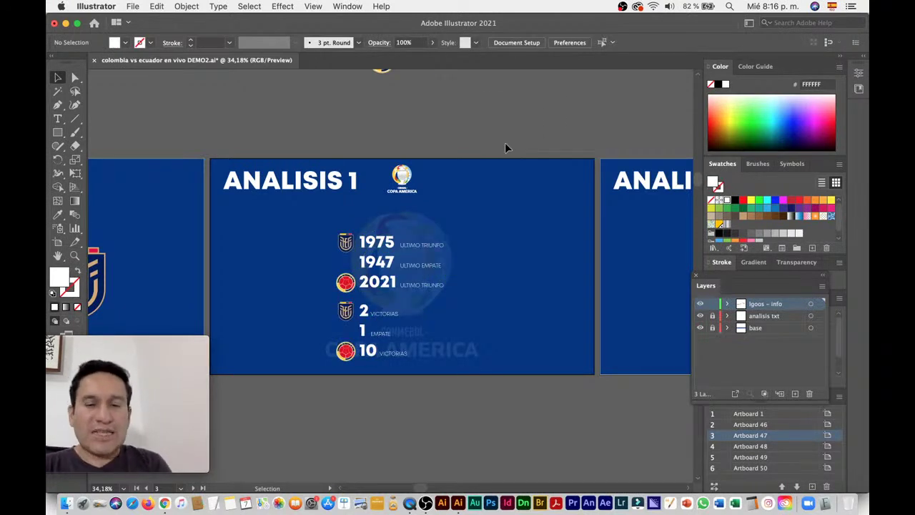
# Step: Drag the faint Copa América globe watermark right, away from the stats
pyautogui.click(370, 286)
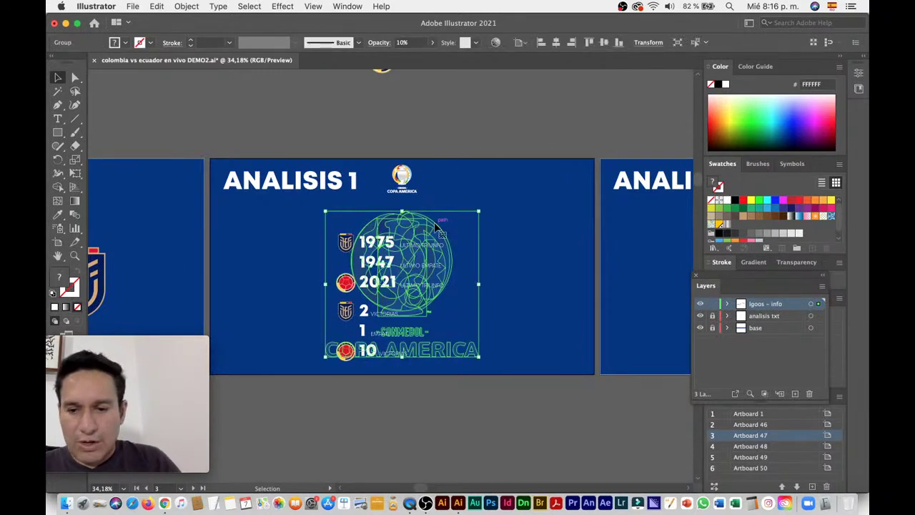
pyautogui.moveTo(436, 225); pyautogui.dragTo(570, 226)
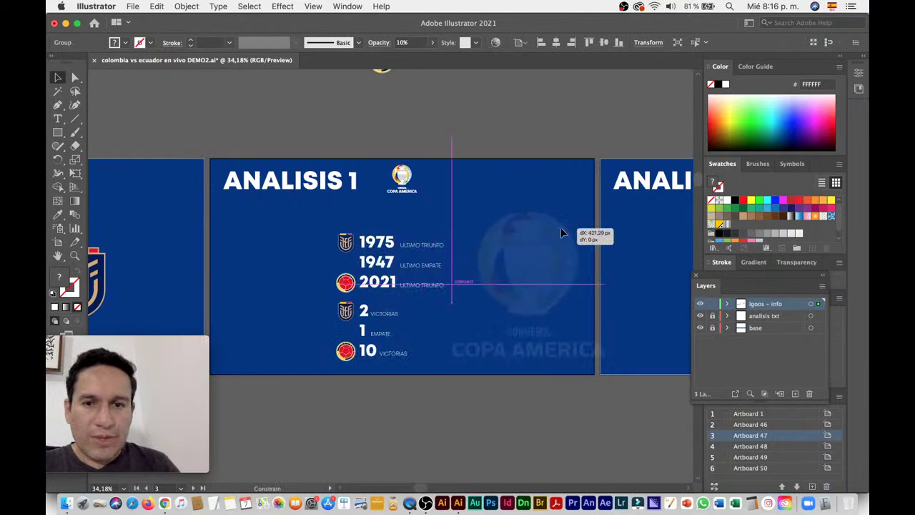
pyautogui.hscroll(2, 548, 293)
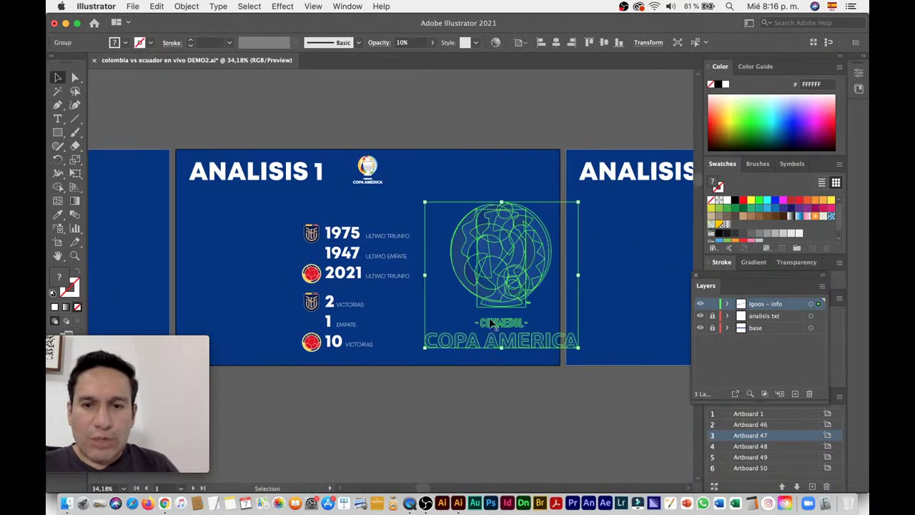
pyautogui.click(478, 133)
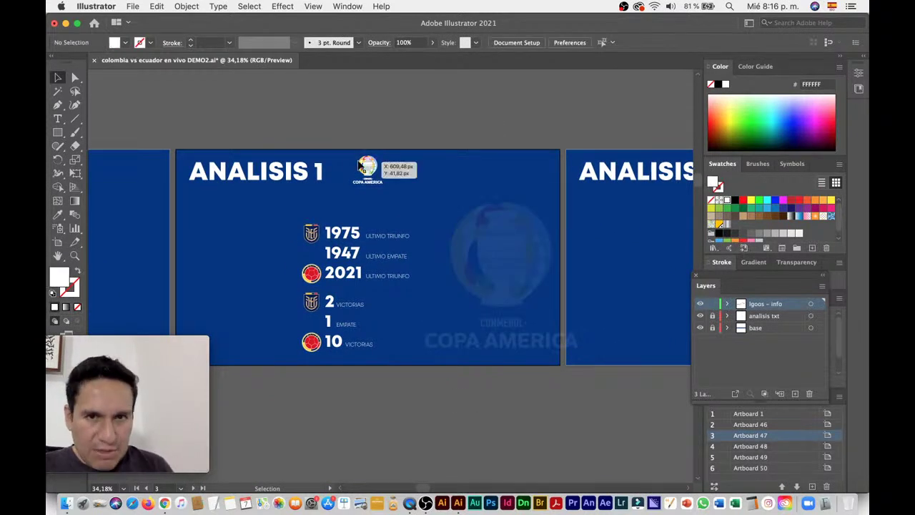
pyautogui.click(486, 245)
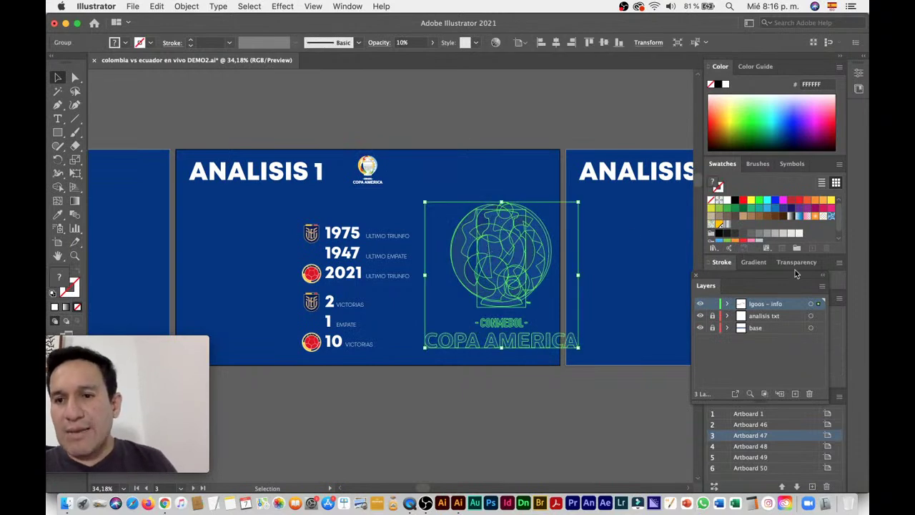
# Step: Check the globe's 10% transparency and slide it back left, then zoom out
pyautogui.moveTo(795, 276); pyautogui.dragTo(681, 297)
pyautogui.click(785, 265)
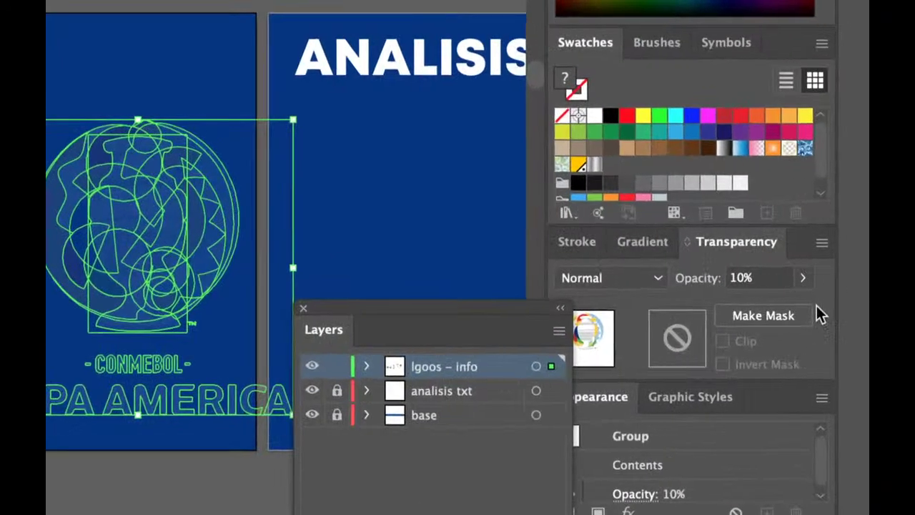
pyautogui.moveTo(476, 271); pyautogui.dragTo(418, 272)
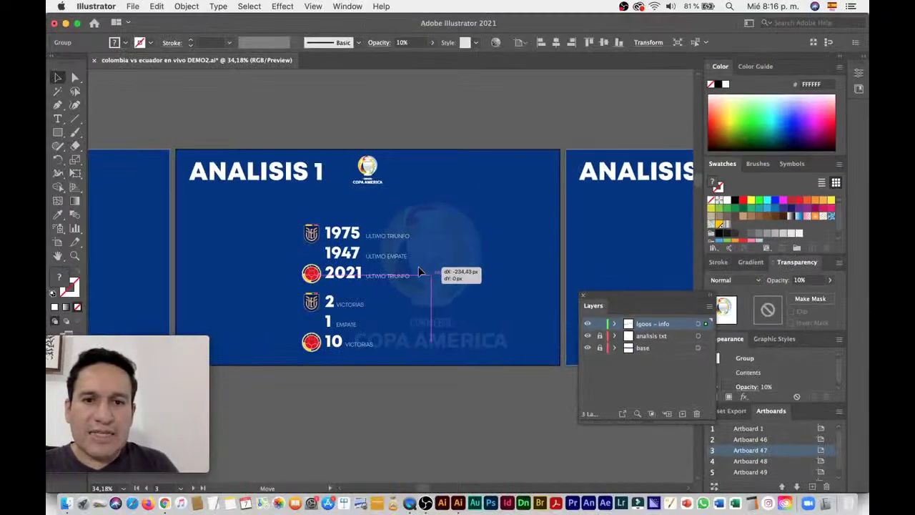
pyautogui.click(486, 176)
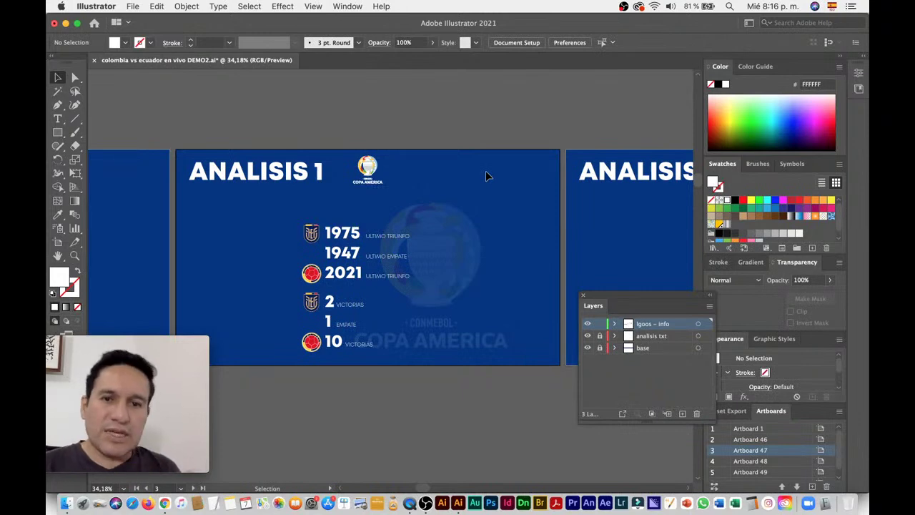
pyautogui.press('z')
pyautogui.scroll(-5, 471, 230)
# Step: Move the 4-4-2 formation, Puntuación lineup and VS/subscribe graphic onto Artboards 48, 49 and 50
pyautogui.moveTo(579, 208); pyautogui.dragTo(442, 204)
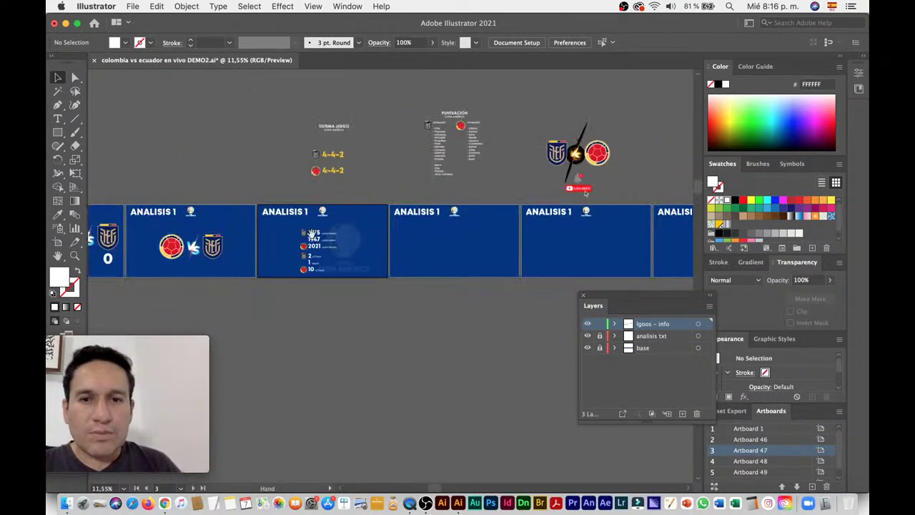
pyautogui.click(327, 184)
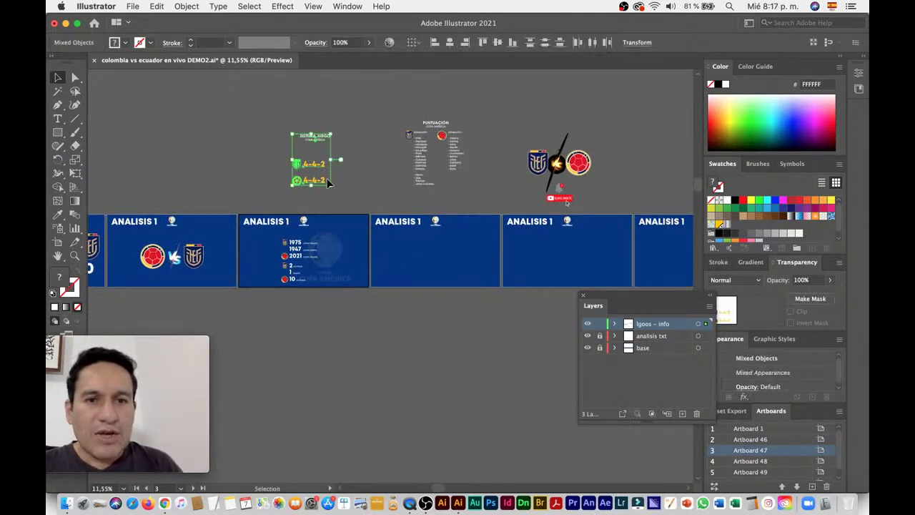
pyautogui.moveTo(321, 170); pyautogui.dragTo(484, 272)
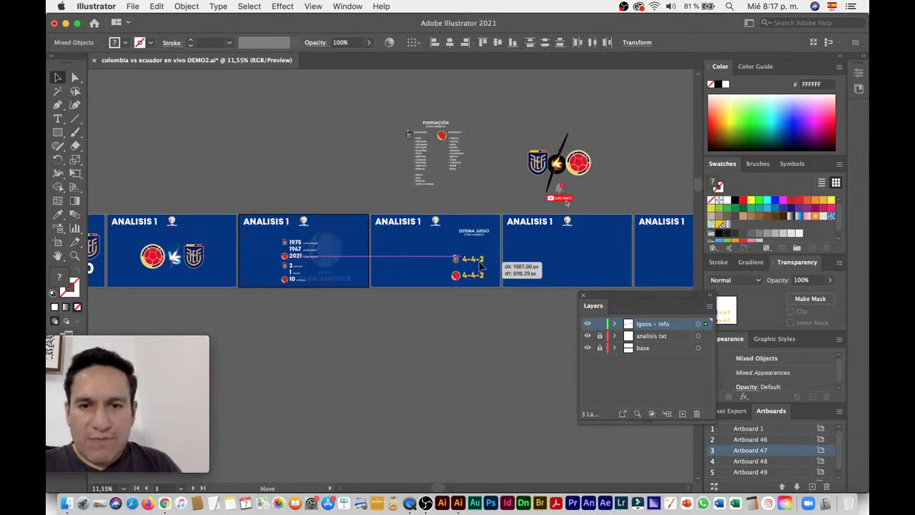
pyautogui.moveTo(476, 157); pyautogui.dragTo(326, 175)
pyautogui.click(277, 155)
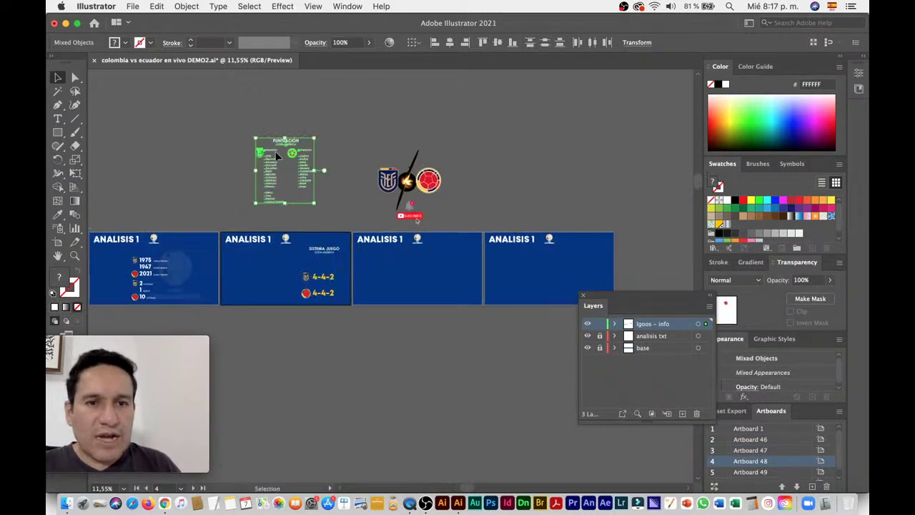
pyautogui.moveTo(276, 147); pyautogui.dragTo(442, 239)
pyautogui.moveTo(389, 178); pyautogui.dragTo(547, 256)
pyautogui.scroll(5, 547, 251)
pyautogui.scroll(3, 485, 337)
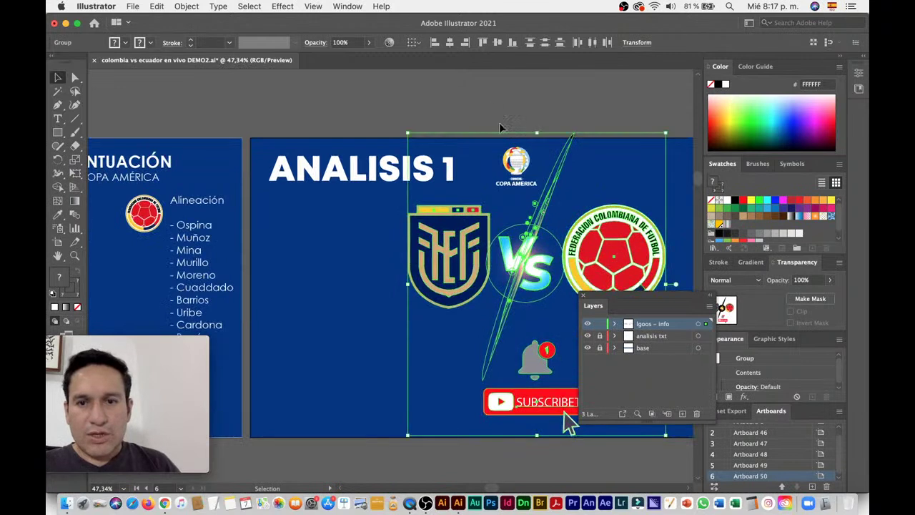
# Step: Delete the ANALISIS 1 title and Copa América cup logo from the closing slide
pyautogui.click(501, 127)
pyautogui.click(366, 170)
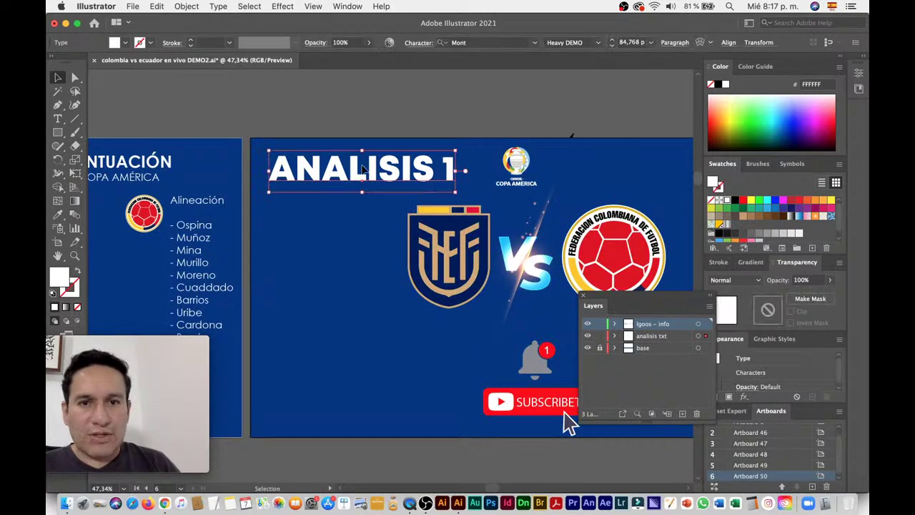
pyautogui.press('Delete')
pyautogui.click(522, 174)
pyautogui.press('Delete')
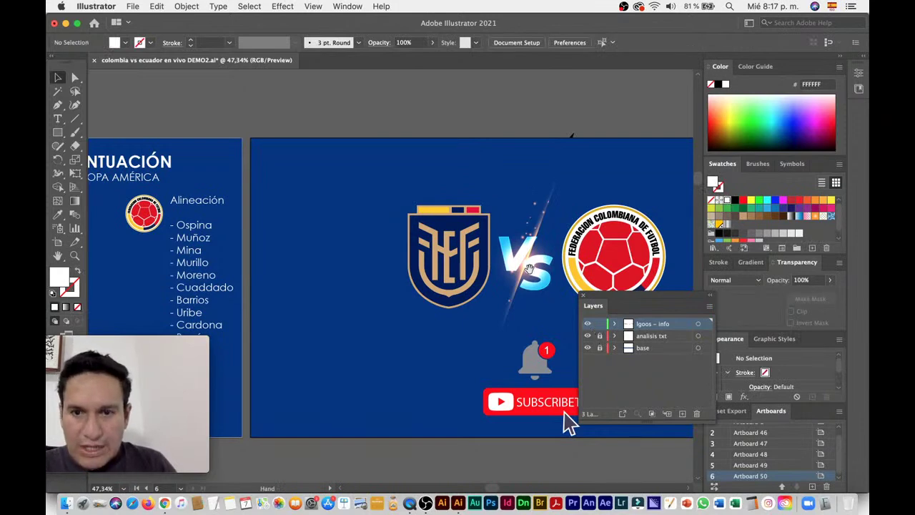
# Step: Centre the VS and subscribe graphic horizontally on the artboard, then zoom out
pyautogui.moveTo(529, 268); pyautogui.dragTo(255, 189)
pyautogui.moveTo(419, 386)
pyautogui.mouseDown()
pyautogui.moveTo(391, 385)
pyautogui.moveTo(400, 387)
pyautogui.mouseUp()
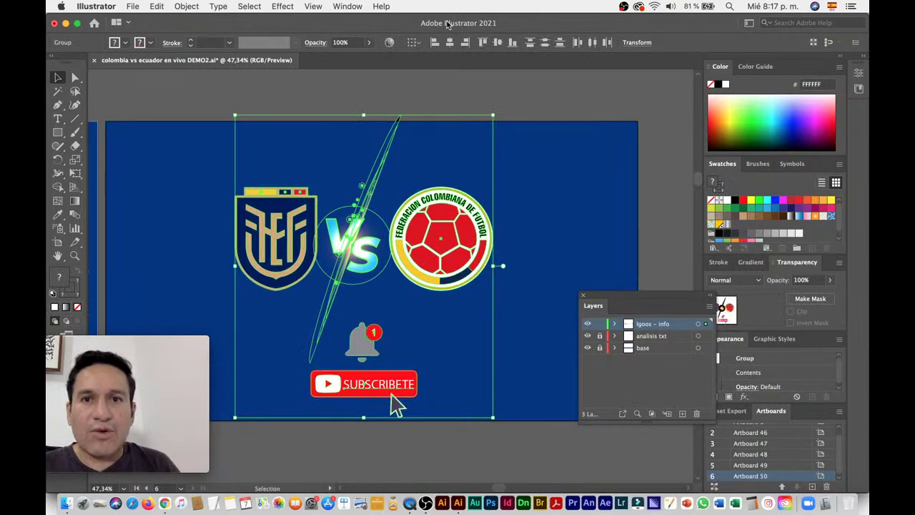
pyautogui.click(413, 42)
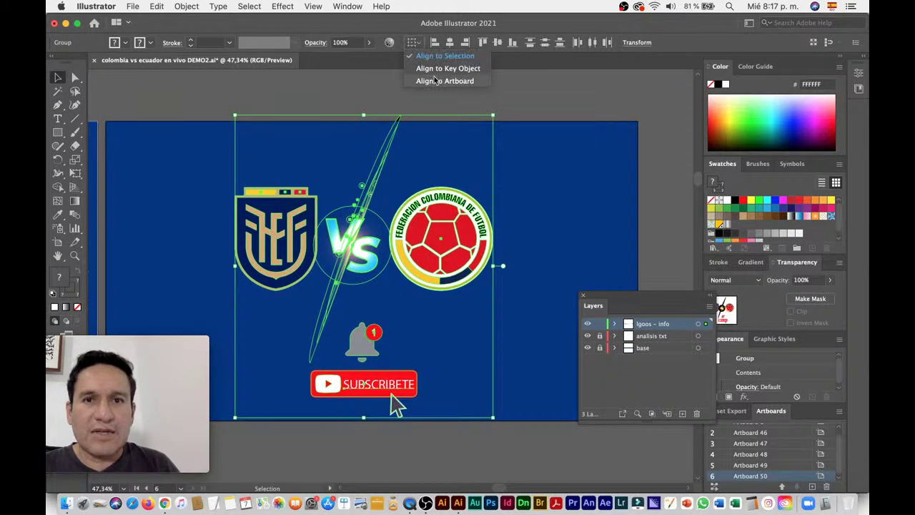
pyautogui.click(443, 82)
pyautogui.click(449, 43)
pyautogui.click(494, 158)
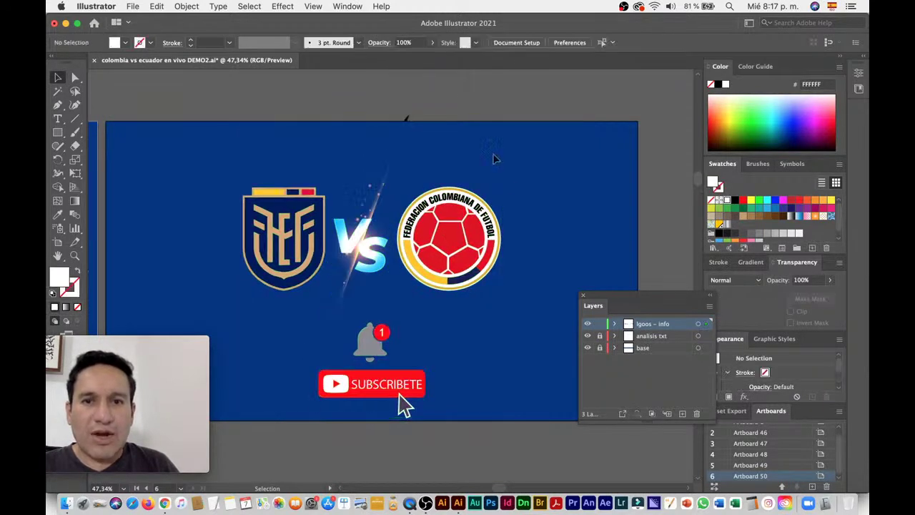
pyautogui.scroll(-3, 457, 286)
pyautogui.scroll(-3, 465, 251)
pyautogui.moveTo(298, 200); pyautogui.dragTo(512, 201)
# Step: Move the formations left with SISTEMA JUEGO beside them, then nudge the block up-left
pyautogui.scroll(-3, 513, 201)
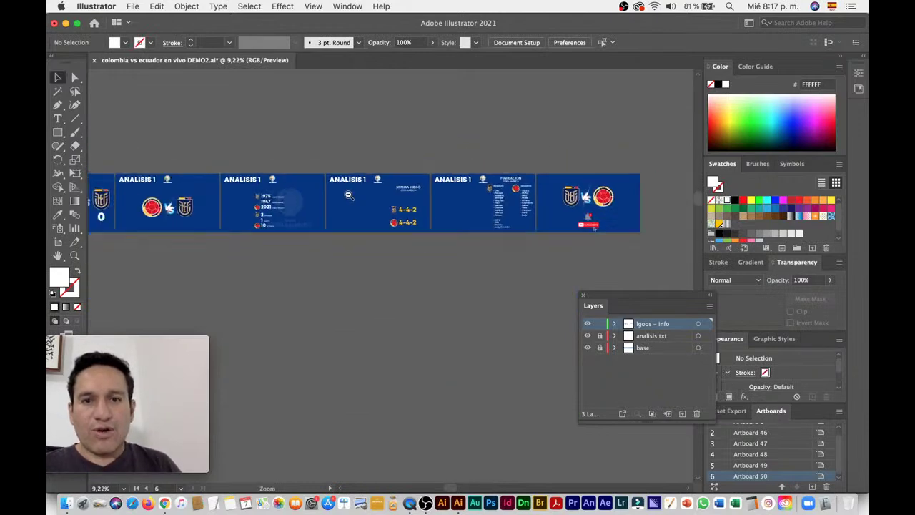
pyautogui.press('v')
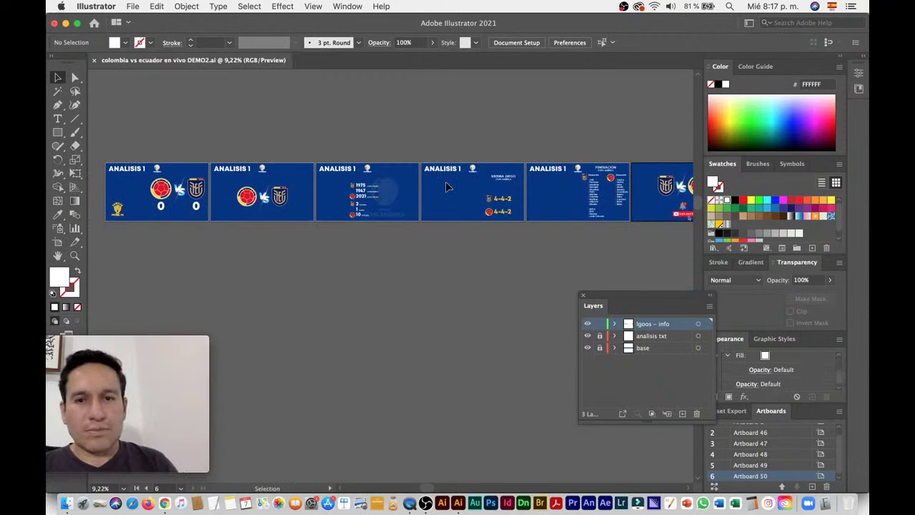
pyautogui.press('z')
pyautogui.hscroll(5, 655, 275)
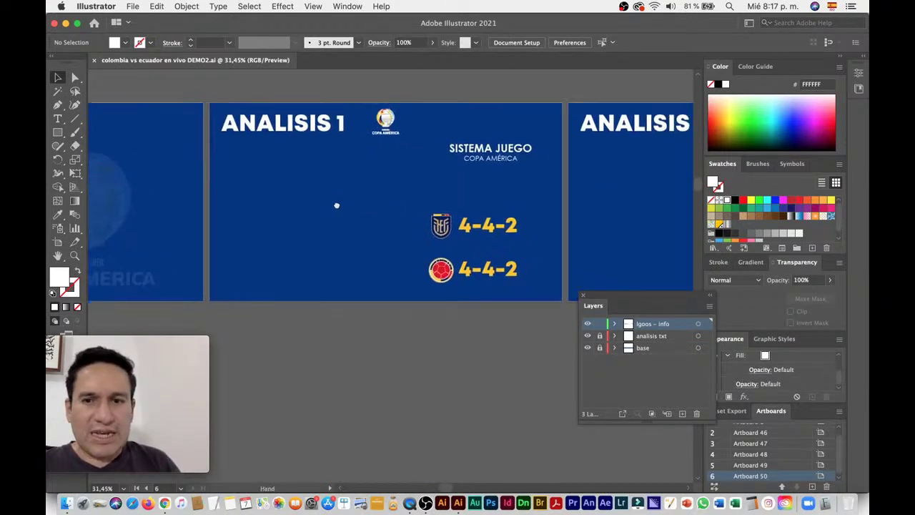
pyautogui.moveTo(474, 279); pyautogui.dragTo(375, 275)
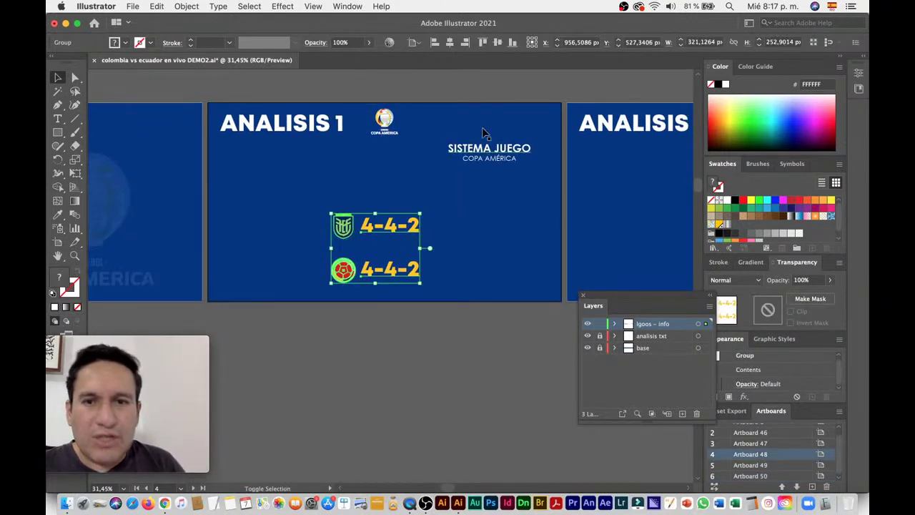
pyautogui.moveTo(508, 174)
pyautogui.mouseDown()
pyautogui.moveTo(509, 264)
pyautogui.moveTo(511, 258)
pyautogui.mouseUp()
pyautogui.moveTo(302, 205); pyautogui.dragTo(483, 286)
pyautogui.moveTo(401, 279); pyautogui.dragTo(373, 261)
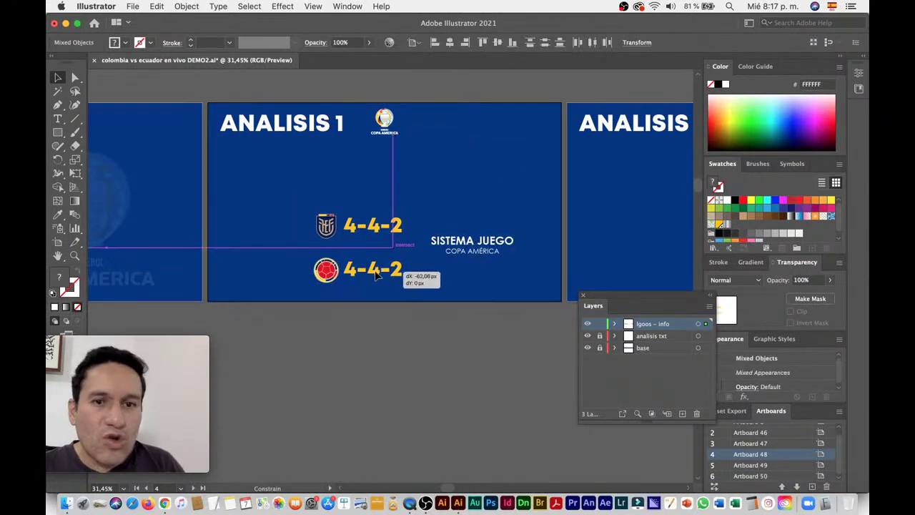
pyautogui.click(397, 338)
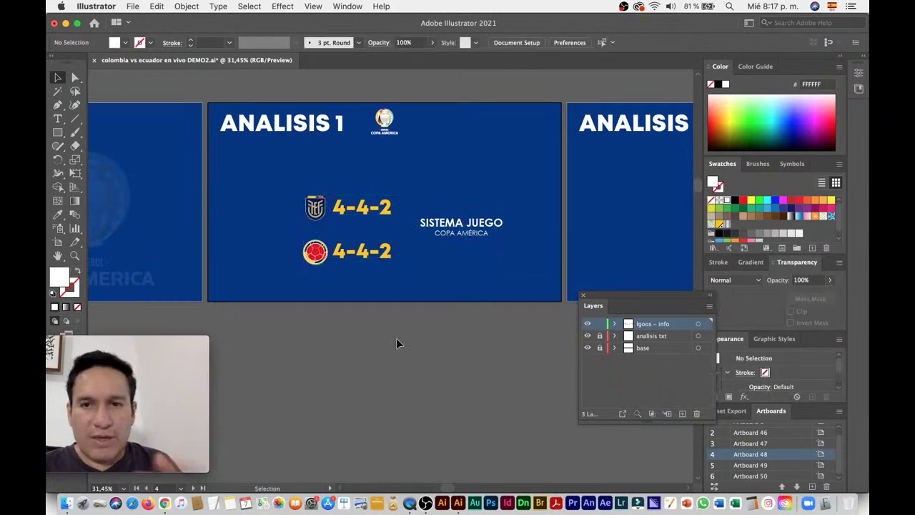
# Step: Select the Ecuador lineup text and logo on the lineup slide
pyautogui.moveTo(466, 209)
pyautogui.mouseDown()
pyautogui.moveTo(297, 206)
pyautogui.moveTo(489, 243)
pyautogui.mouseUp()
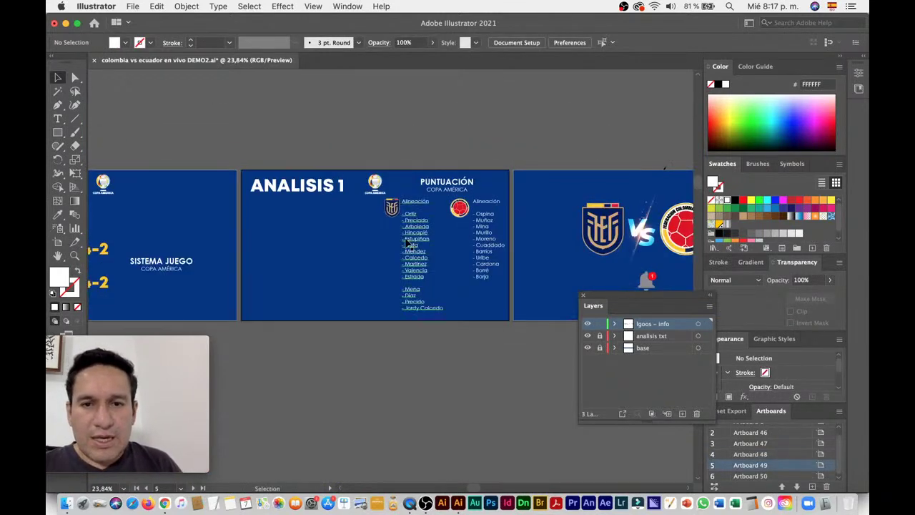
pyautogui.click(415, 251)
pyautogui.keyDown('shift'); pyautogui.click(392, 207); pyautogui.keyUp('shift')
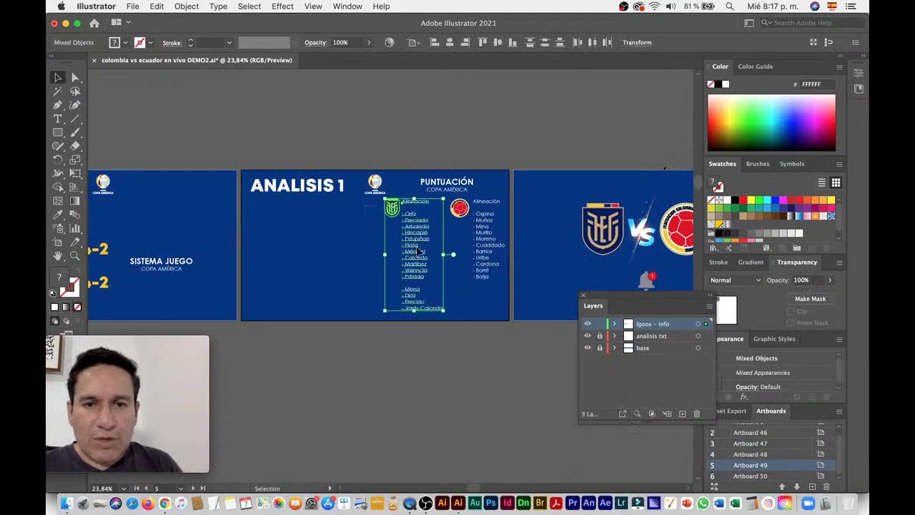
# Step: Shift both Alineación lineups and logos left and delete the PUNTUACIÓN heading
pyautogui.keyDown('shift'); pyautogui.click(477, 273); pyautogui.keyUp('shift')
pyautogui.moveTo(402, 210); pyautogui.dragTo(330, 212)
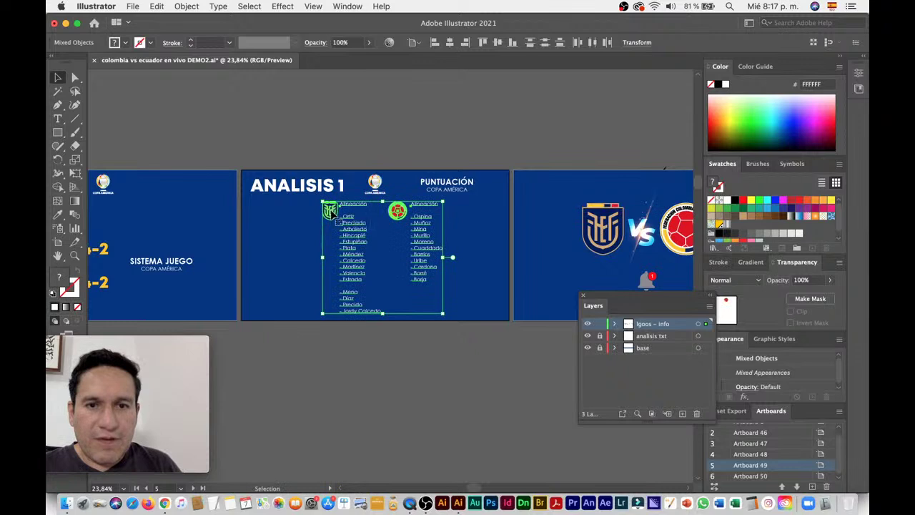
pyautogui.click(469, 192)
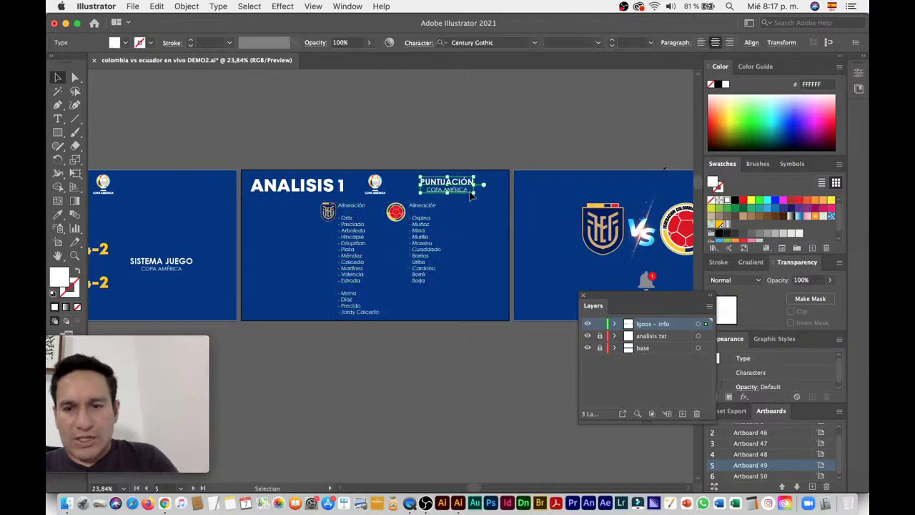
pyautogui.press('Delete')
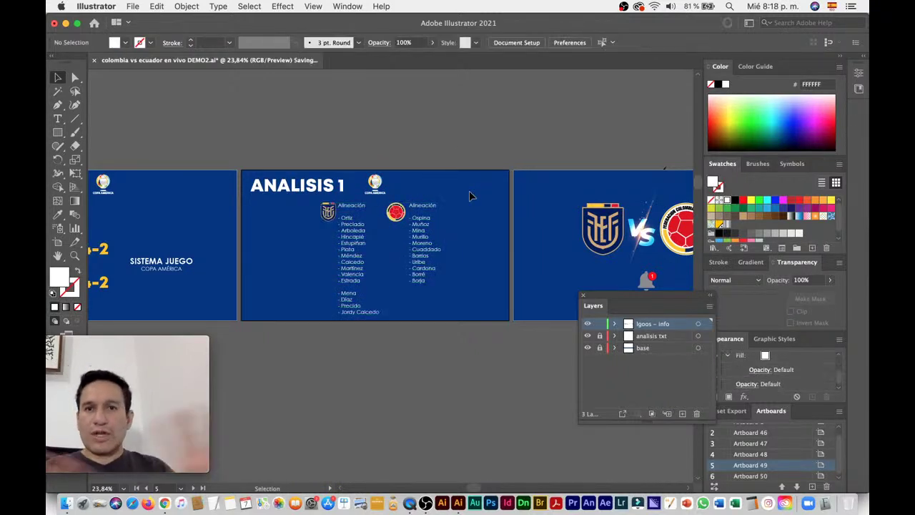
# Step: Pan along the row of slides back toward Artboard 1
pyautogui.scroll(-1, 457, 194)
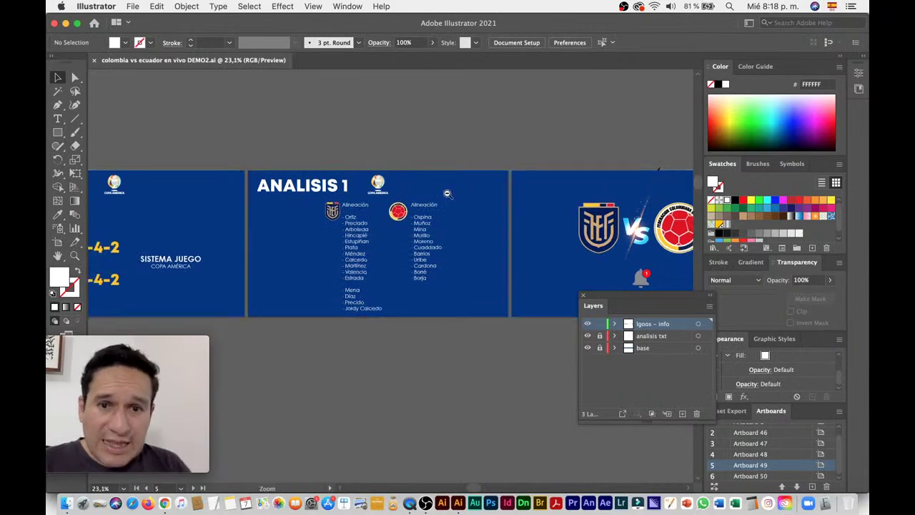
pyautogui.scroll(-4, 429, 193)
pyautogui.moveTo(390, 189); pyautogui.dragTo(484, 197)
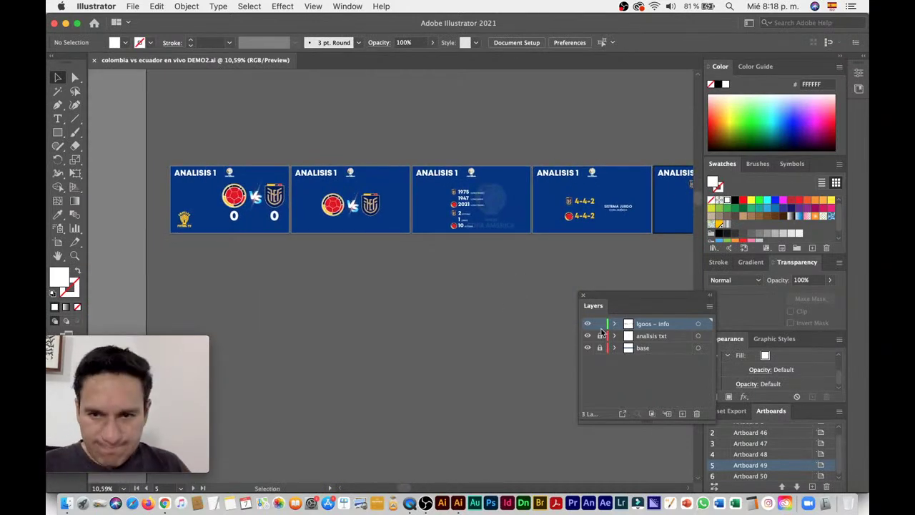
pyautogui.scroll(5, 296, 237)
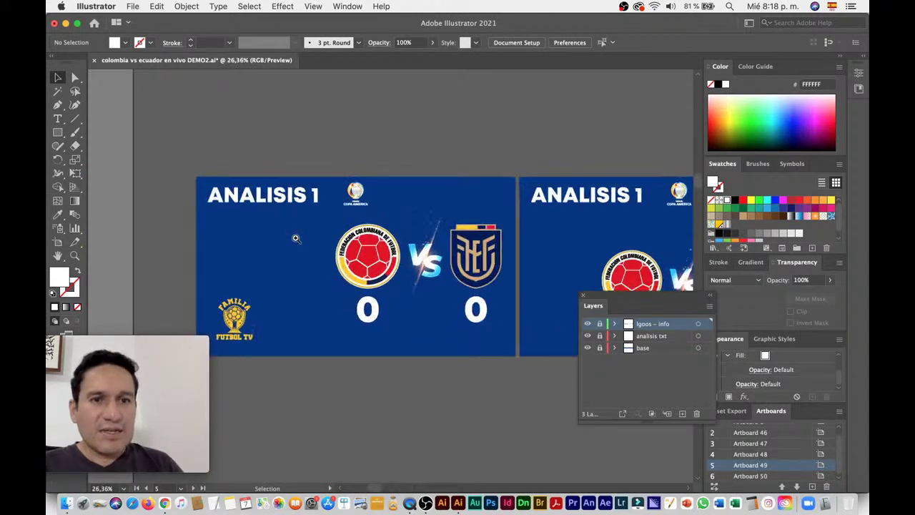
pyautogui.hscroll(-3, 417, 190)
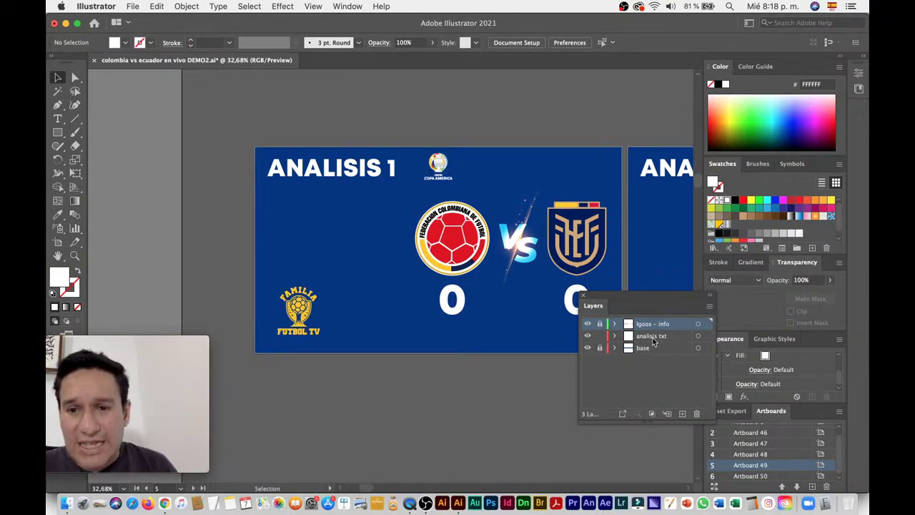
# Step: Make analisis txt the current layer and select the ANALISIS 1 title on the first slide
pyautogui.click(652, 339)
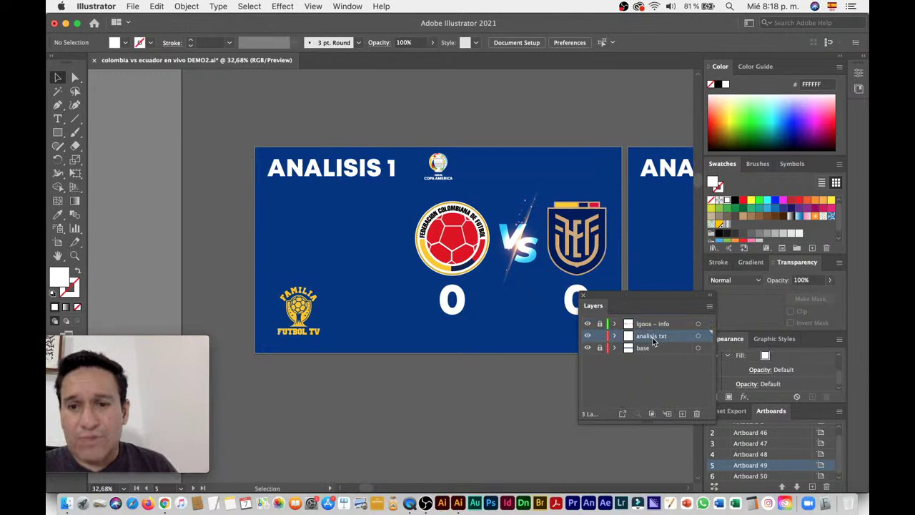
pyautogui.click(339, 175)
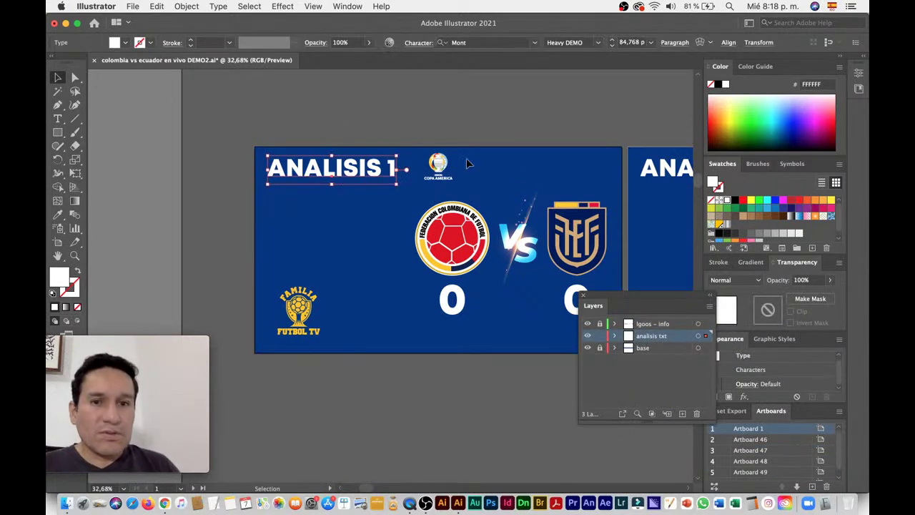
pyautogui.scroll(-2, 472, 168)
pyautogui.scroll(-1, 337, 191)
pyautogui.scroll(-1, 314, 190)
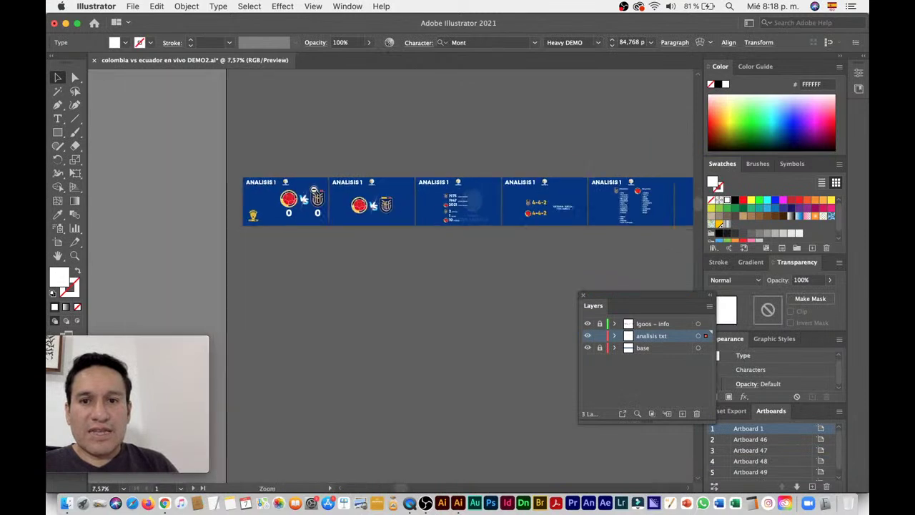
pyautogui.scroll(-1, 314, 190)
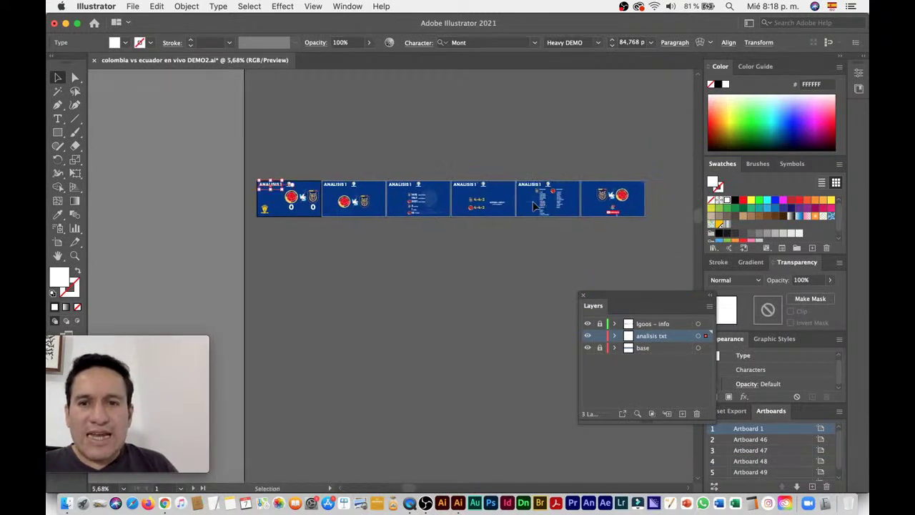
pyautogui.click(535, 206)
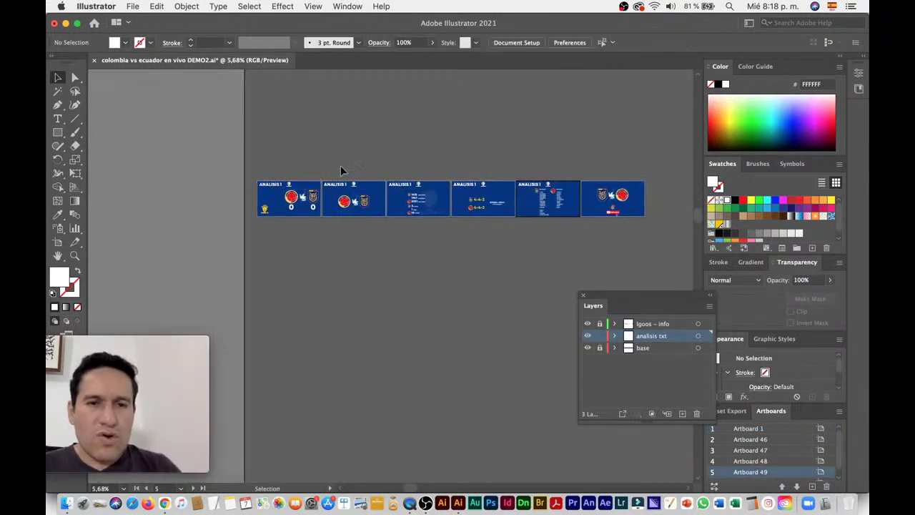
pyautogui.scroll(5, 260, 181)
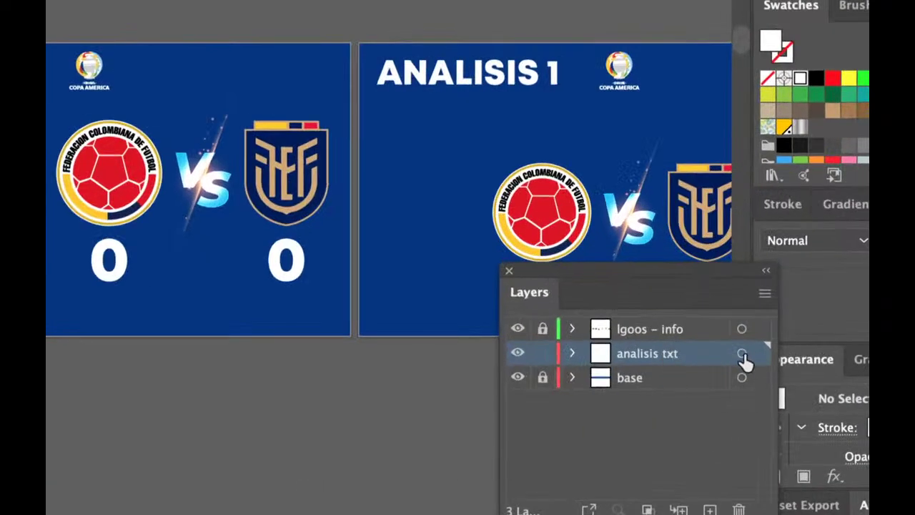
# Step: Color all ANALISIS 1 titles on the analisis txt layer yellow and save the file
pyautogui.click(743, 355)
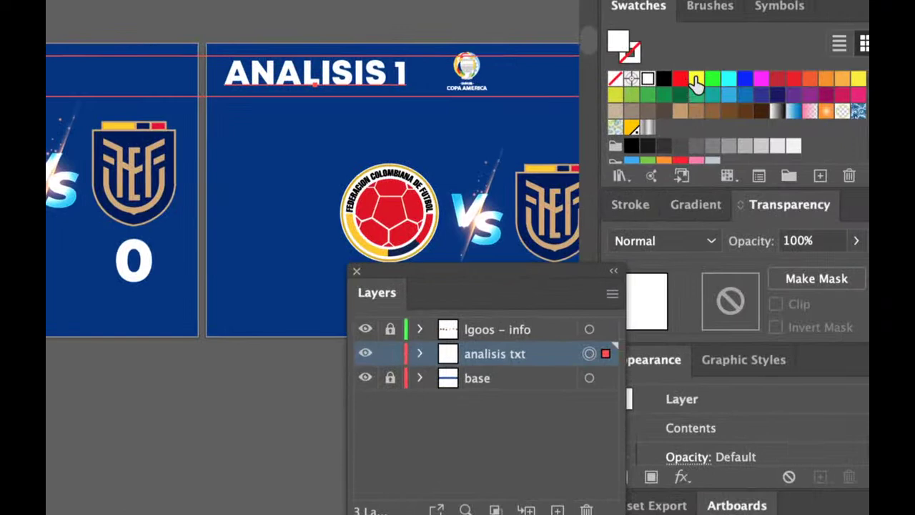
pyautogui.click(697, 79)
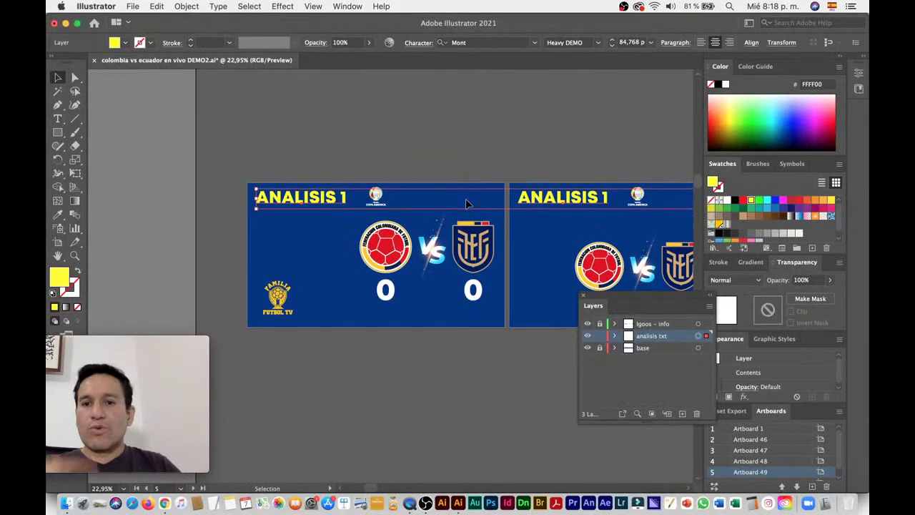
pyautogui.click(484, 102)
pyautogui.press('super+s')
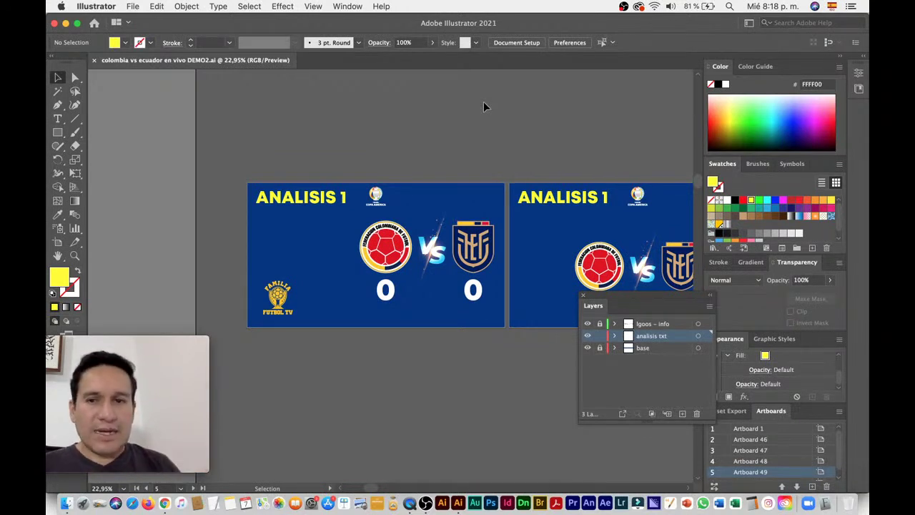
# Step: Set the ANALISIS 1 titles in the Eras Bold BT font
pyautogui.click(699, 337)
pyautogui.press('super+t')
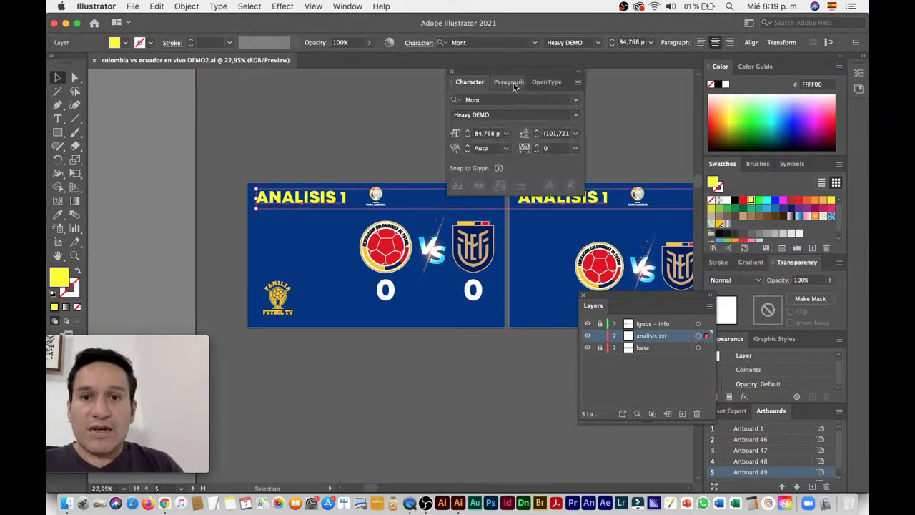
pyautogui.moveTo(517, 70); pyautogui.dragTo(535, 27)
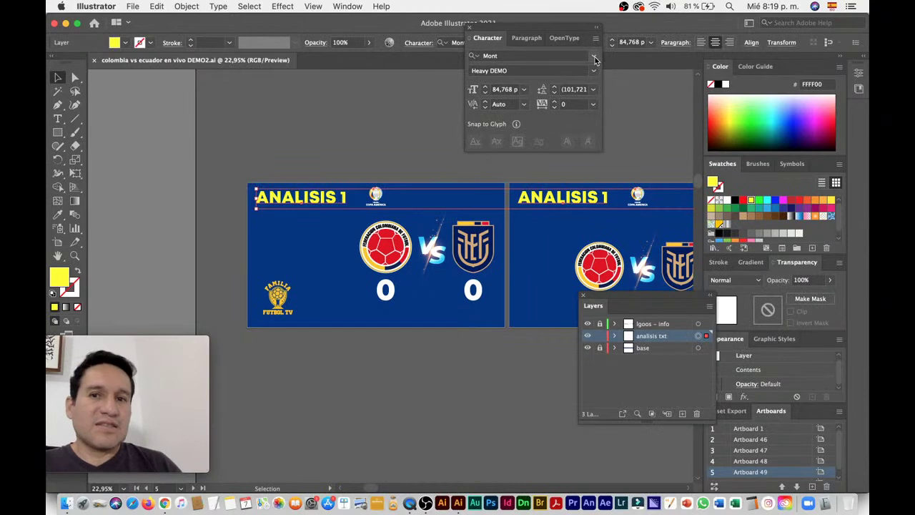
pyautogui.click(594, 57)
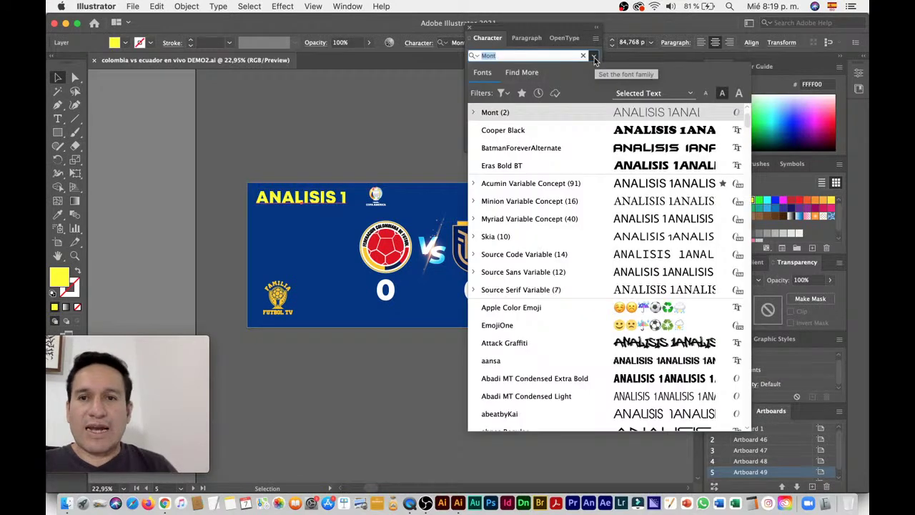
pyautogui.click(641, 165)
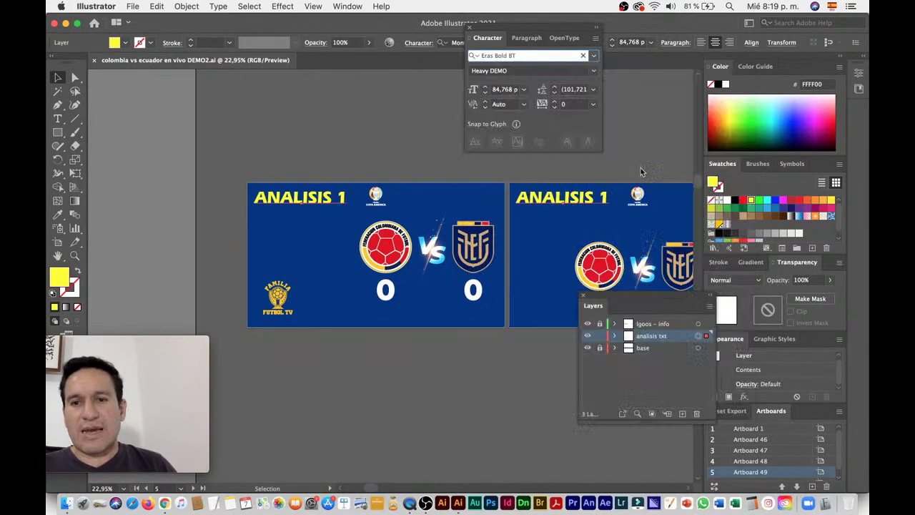
pyautogui.click(408, 166)
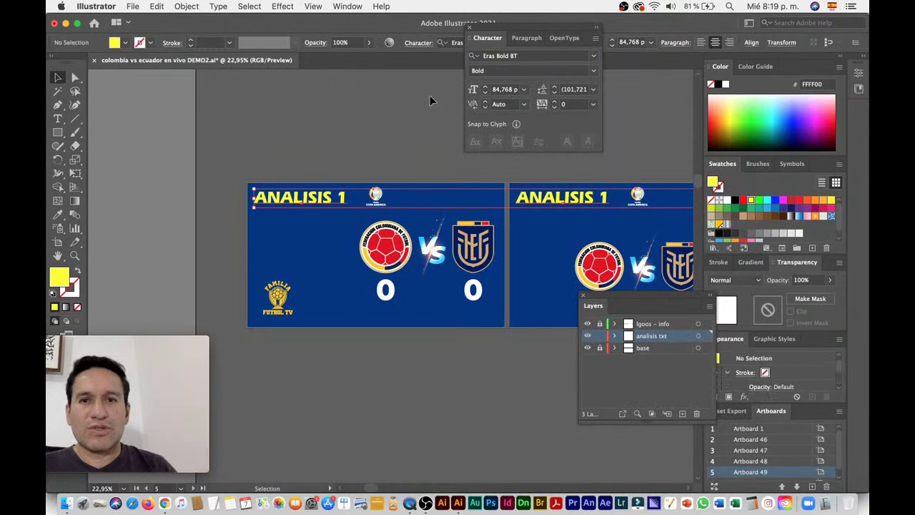
pyautogui.click(471, 30)
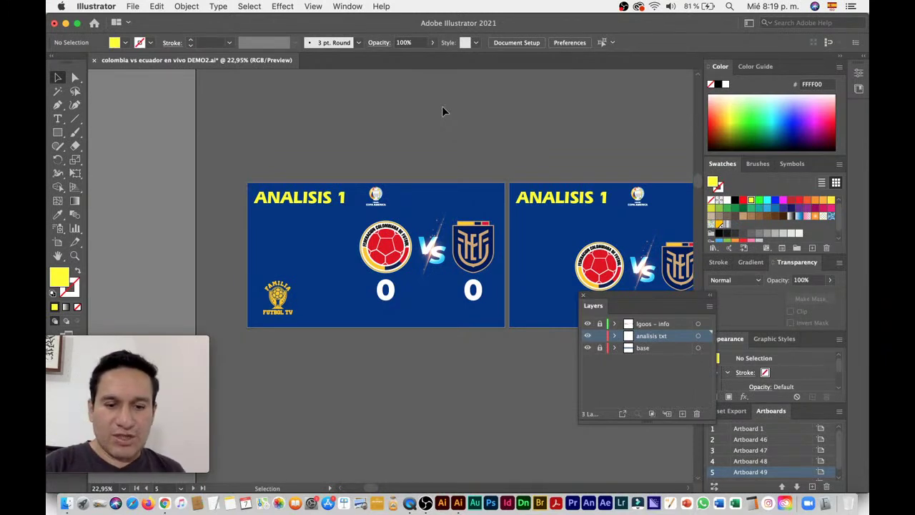
# Step: Save the document and zoom out to show more of the slide row
pyautogui.press('super+s')
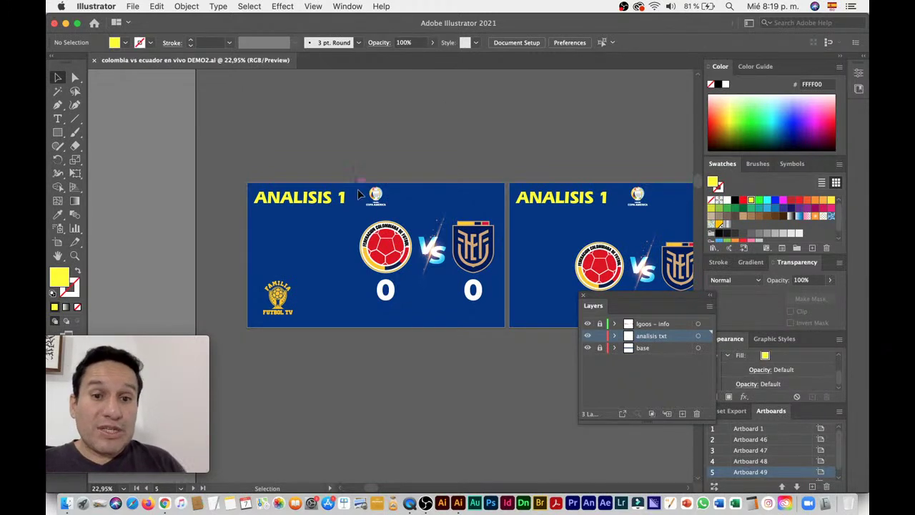
pyautogui.keyDown('alt'); pyautogui.keyDown('super'); pyautogui.click(409, 196); pyautogui.keyUp('super'); pyautogui.keyUp('alt')
pyautogui.moveTo(409, 196); pyautogui.dragTo(252, 211)
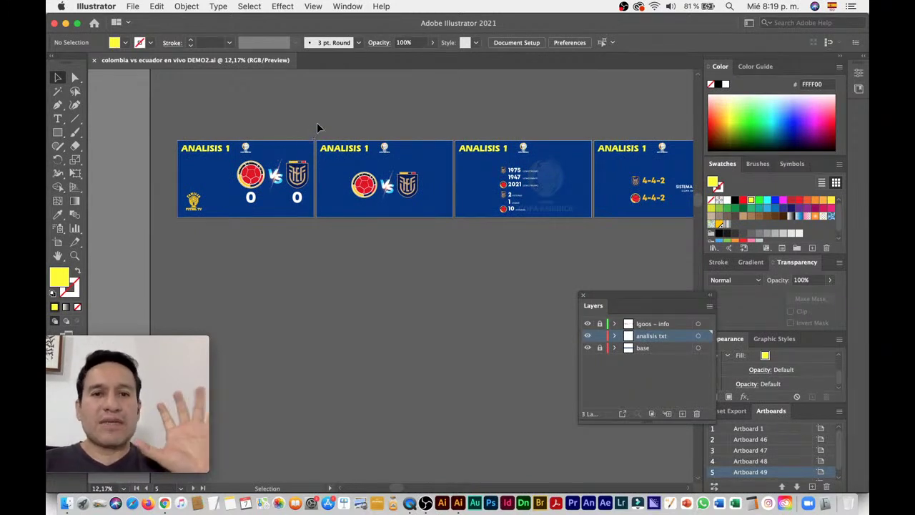
# Step: Unlock the base layer, make it the active layer, and switch to Finder
pyautogui.click(601, 348)
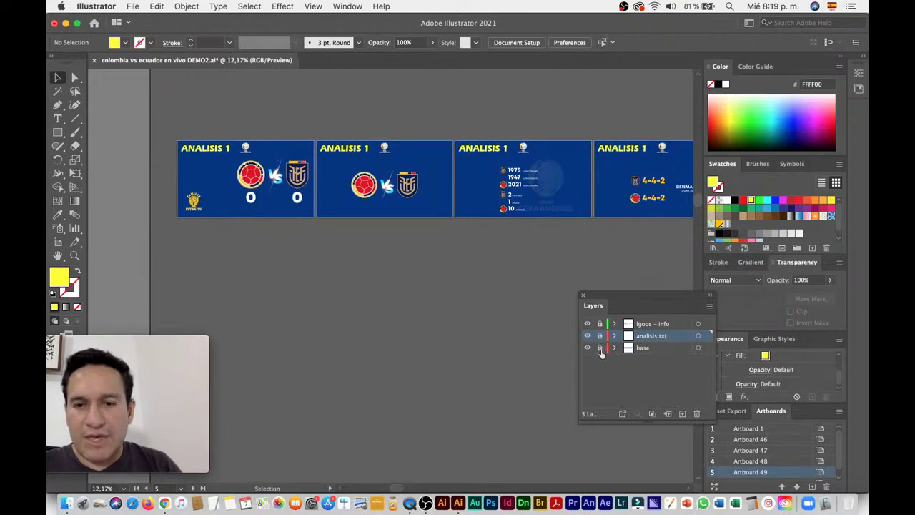
pyautogui.click(655, 349)
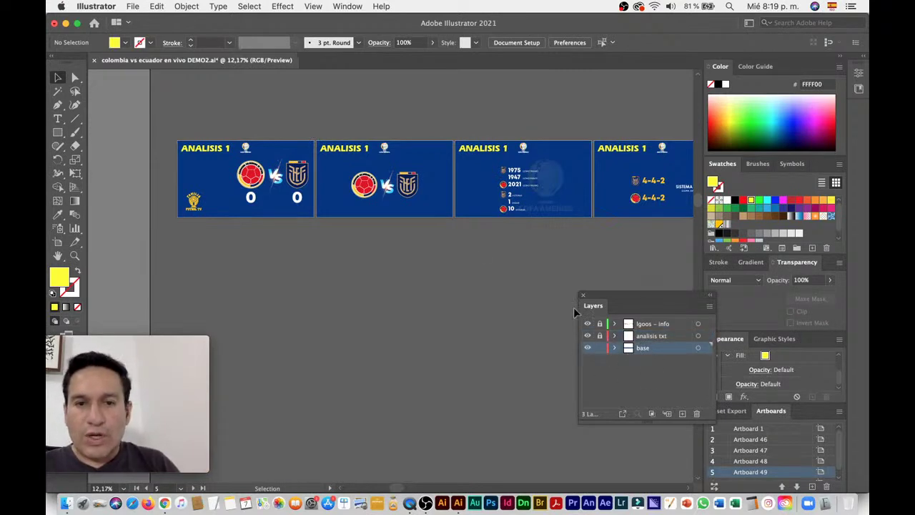
pyautogui.press('super+Tab')
pyautogui.click(616, 243)
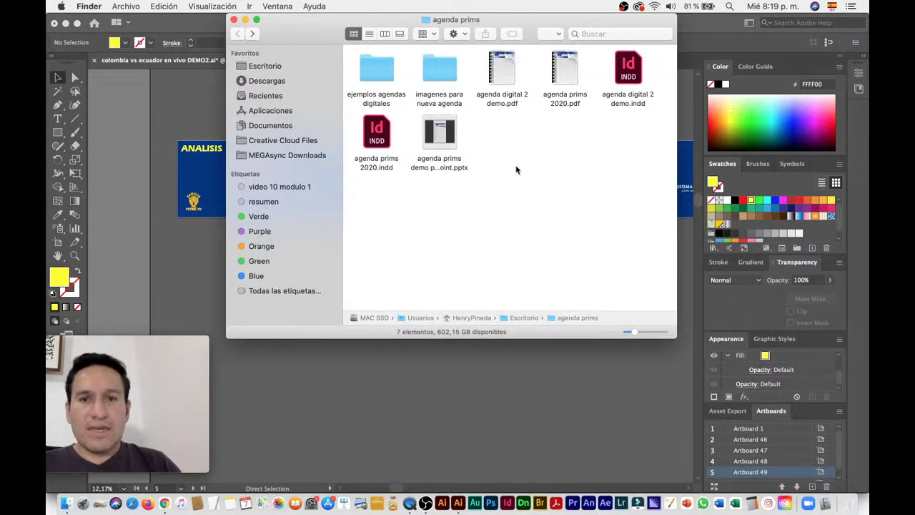
# Step: In a new Finder window, go to Escritorio > Trabajar capas Ai Ps > enfrentamiento Col ecuador copa america
pyautogui.press('super+n')
pyautogui.click(187, 66)
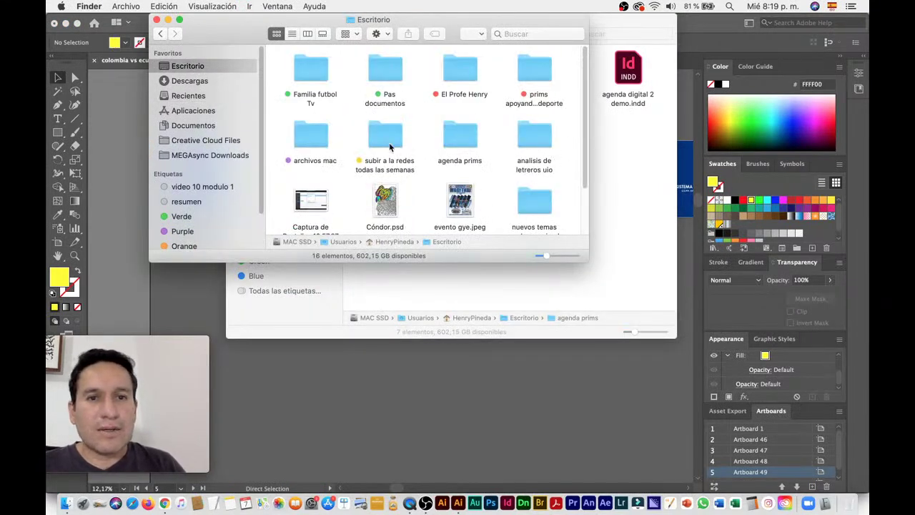
pyautogui.scroll(-2, 407, 147)
pyautogui.scroll(-2, 513, 143)
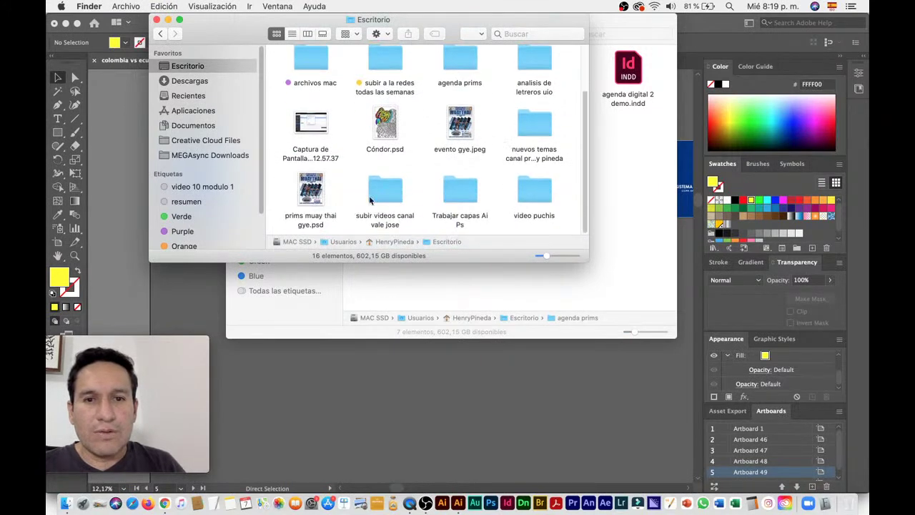
pyautogui.doubleClick(459, 191)
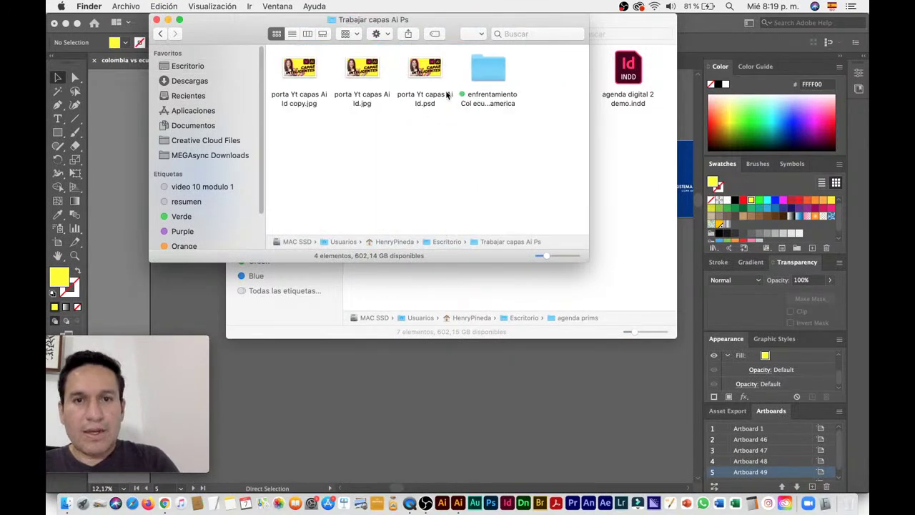
pyautogui.doubleClick(492, 71)
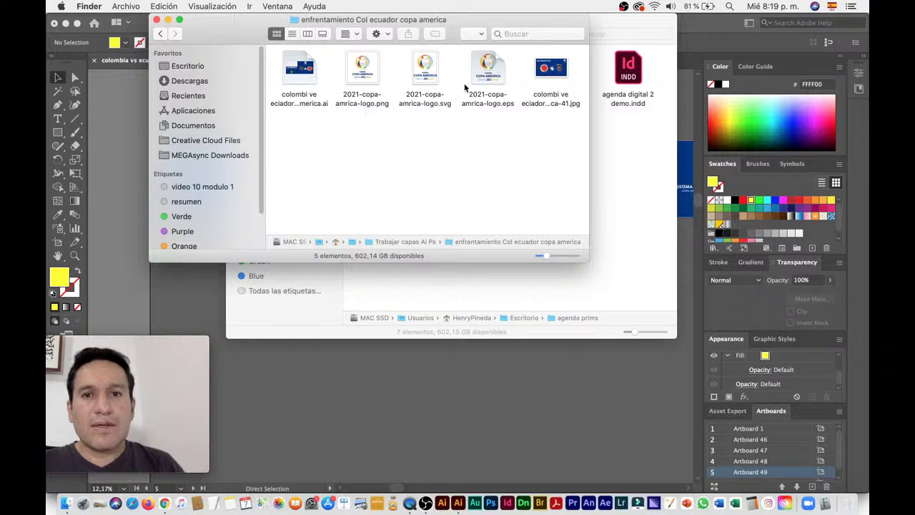
# Step: Preview 2021-copa-amrica-logo.svg in Illustrator, close it, and return to Finder
pyautogui.click(425, 75)
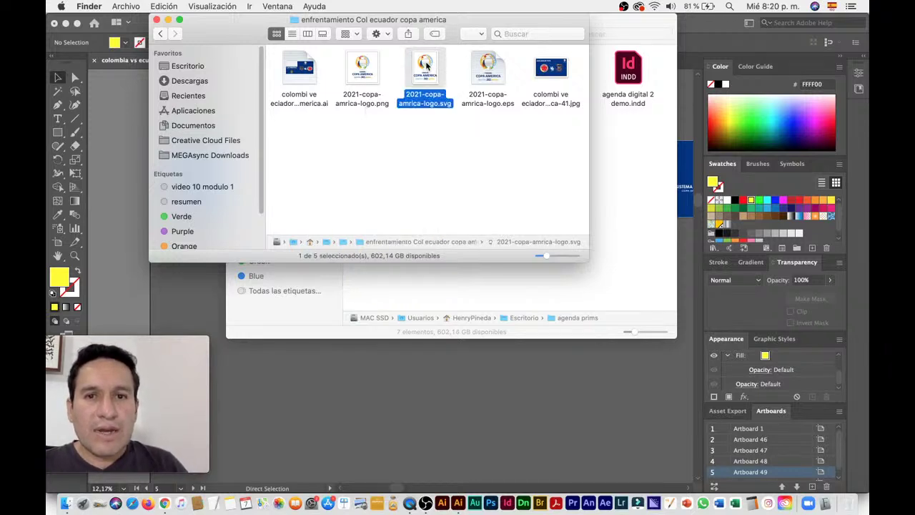
pyautogui.moveTo(427, 65); pyautogui.dragTo(376, 393)
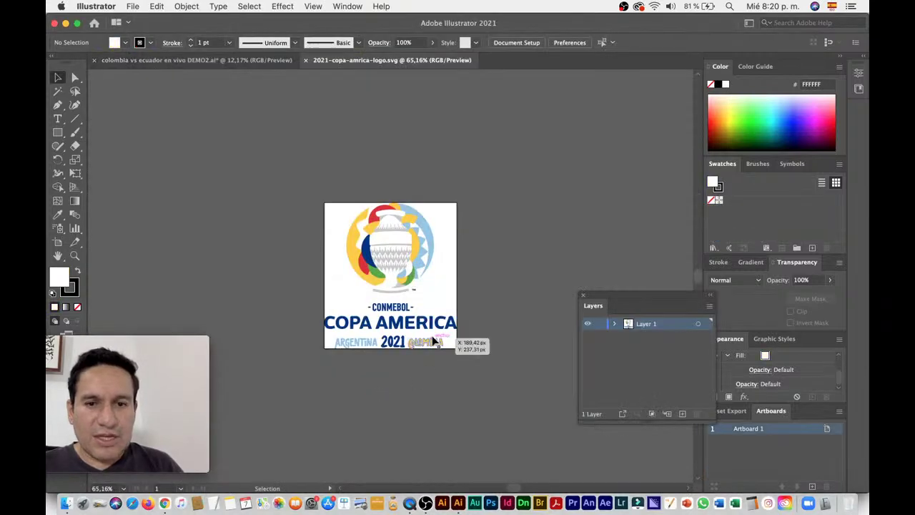
pyautogui.press('super+w')
pyautogui.press('super+Tab')
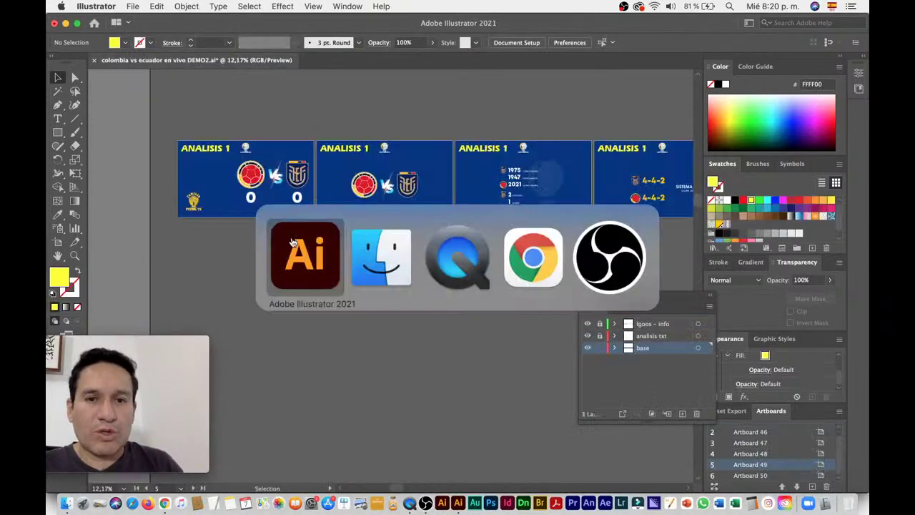
pyautogui.press('super+shift+Tab')
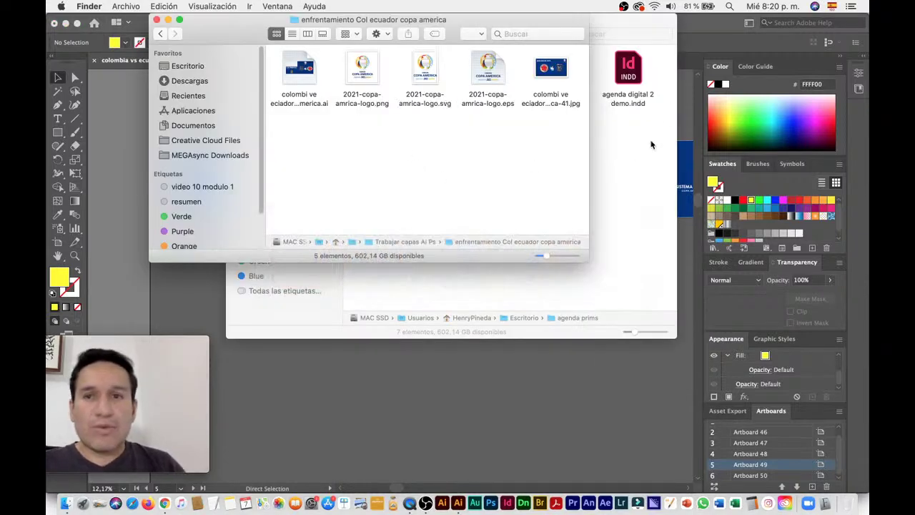
# Step: Browse to archivos mac > Trabajos realizados 2021 > copa america 2021 > colombia vs ecuador partido
pyautogui.click(622, 182)
pyautogui.click(250, 79)
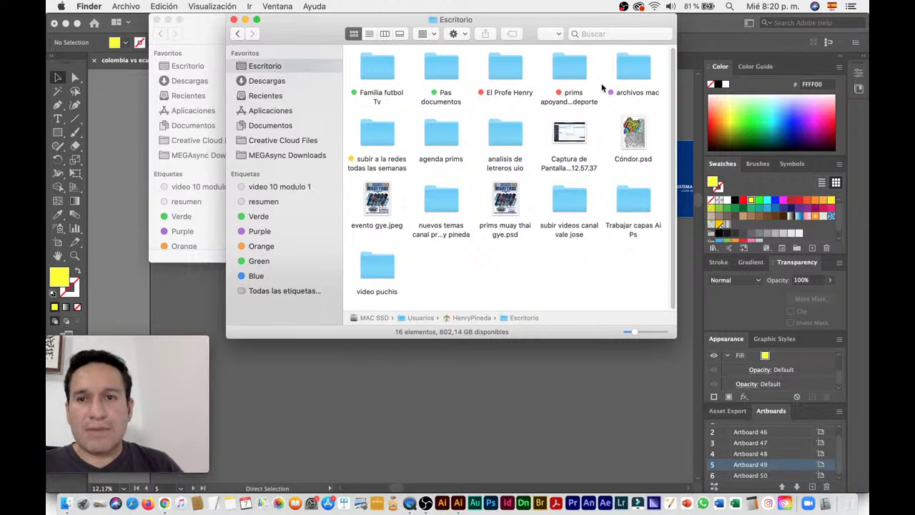
pyautogui.click(634, 68)
pyautogui.doubleClick(633, 68)
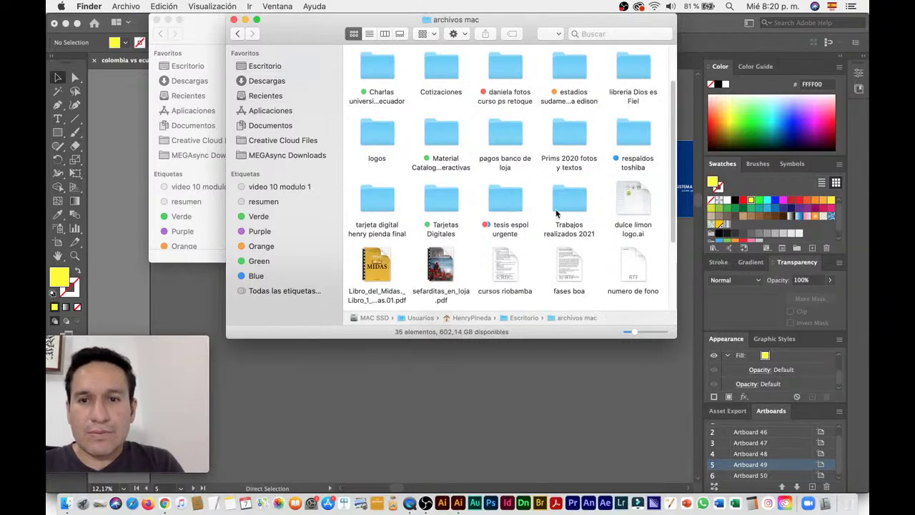
pyautogui.doubleClick(558, 209)
pyautogui.doubleClick(566, 93)
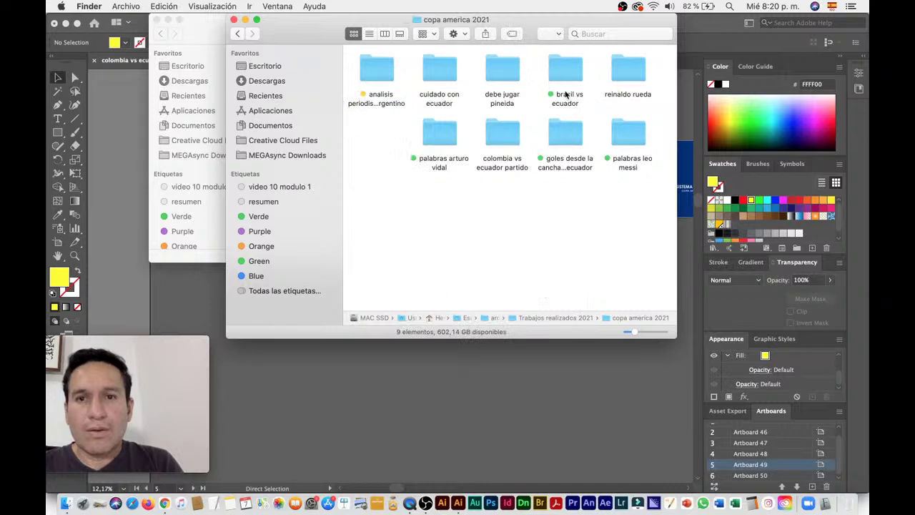
pyautogui.doubleClick(509, 140)
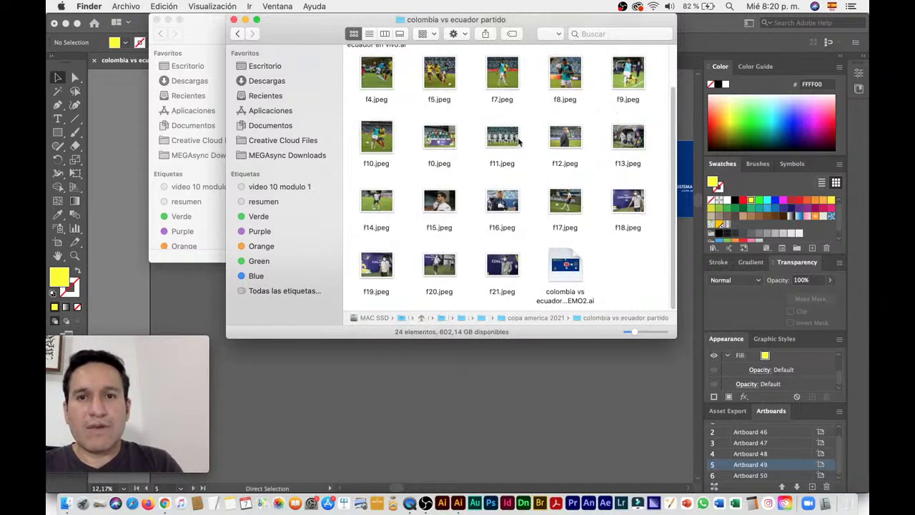
# Step: Copy photos f4, f5, f7, f8 and f9 into the enfrentamiento folder, then close the photos window
pyautogui.moveTo(321, 19)
pyautogui.mouseDown()
pyautogui.moveTo(432, 213)
pyautogui.moveTo(383, 219)
pyautogui.mouseUp()
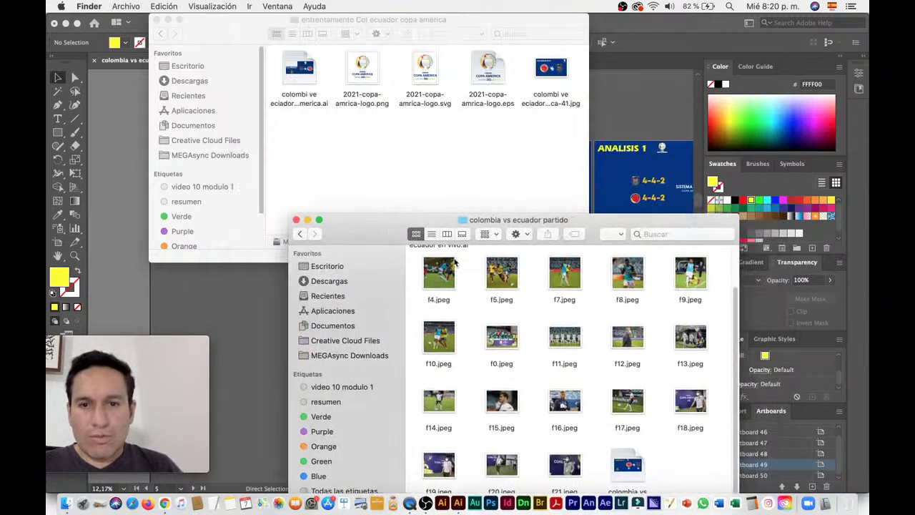
pyautogui.moveTo(419, 270); pyautogui.dragTo(715, 310)
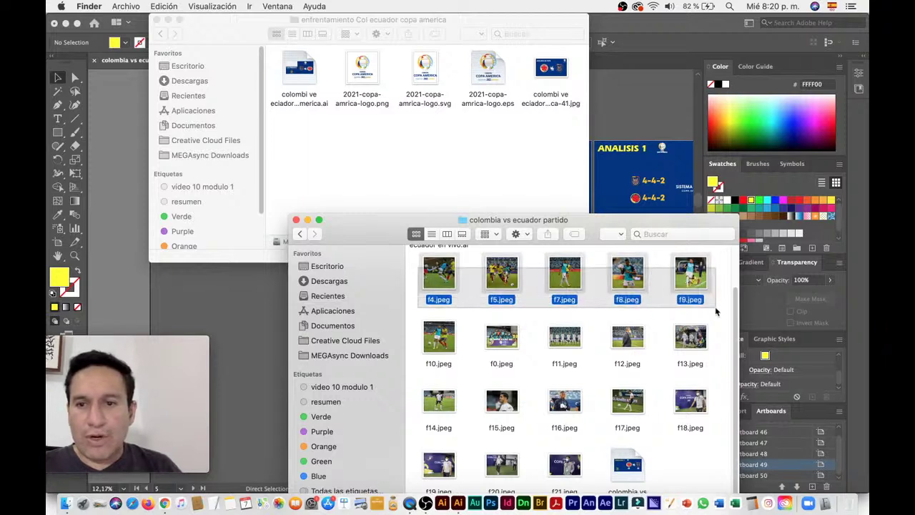
pyautogui.moveTo(439, 275); pyautogui.dragTo(306, 163)
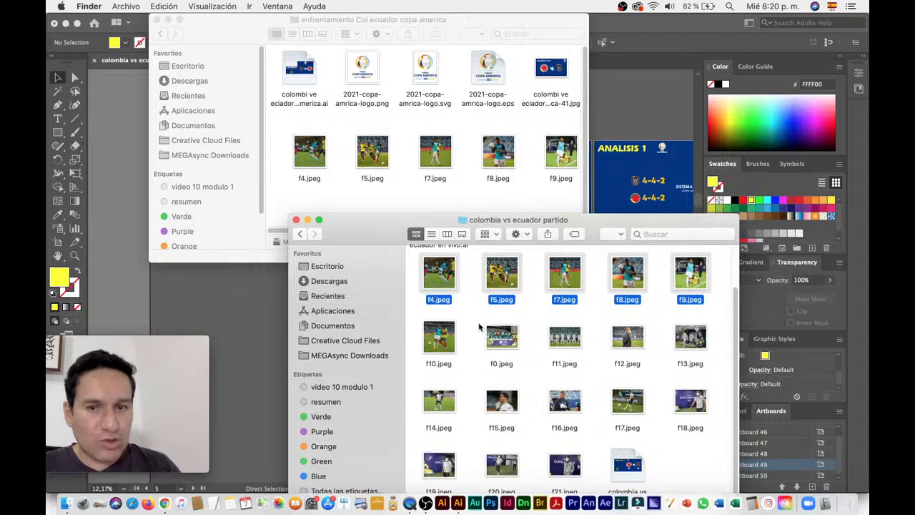
pyautogui.click(376, 198)
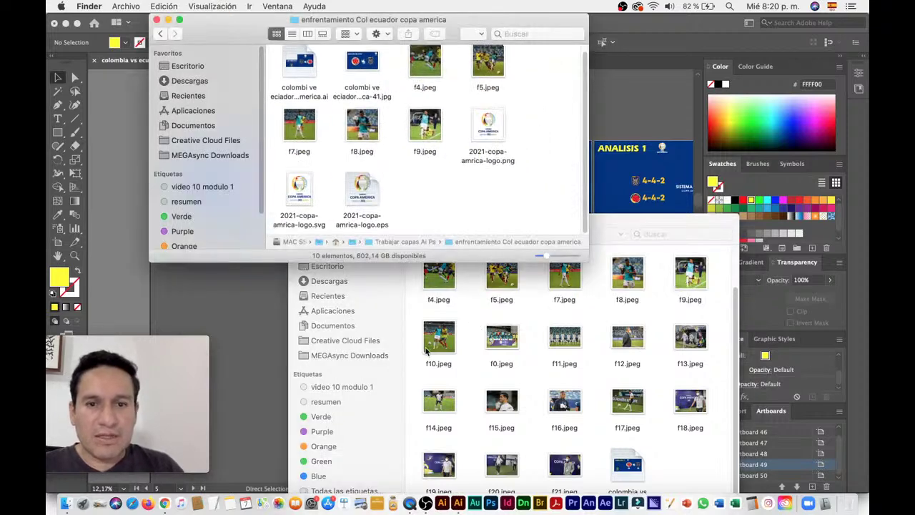
pyautogui.click(489, 389)
pyautogui.press('super+w')
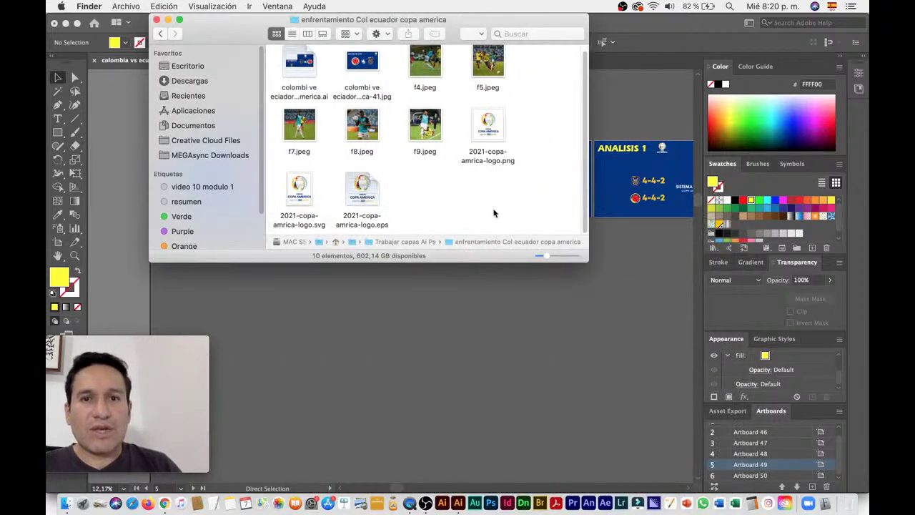
# Step: Place f4.jpeg into the Illustrator slides document
pyautogui.click(554, 317)
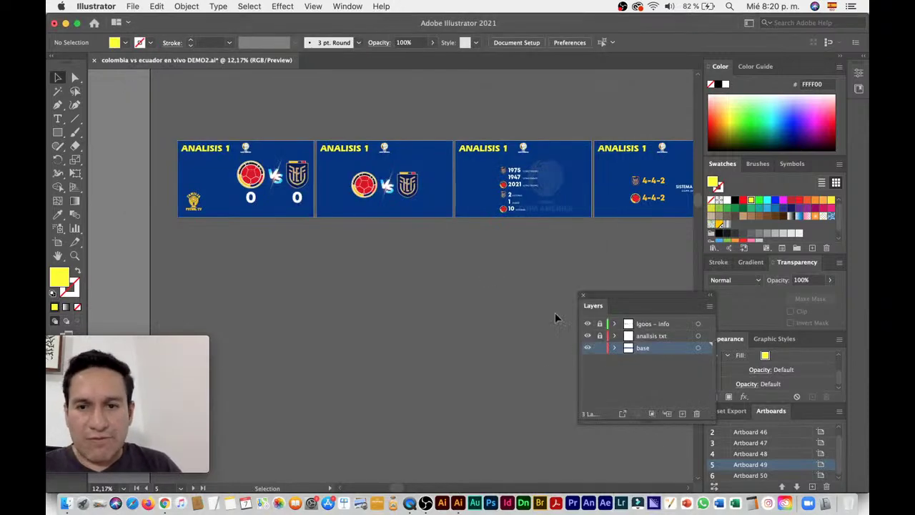
pyautogui.press('super+Tab')
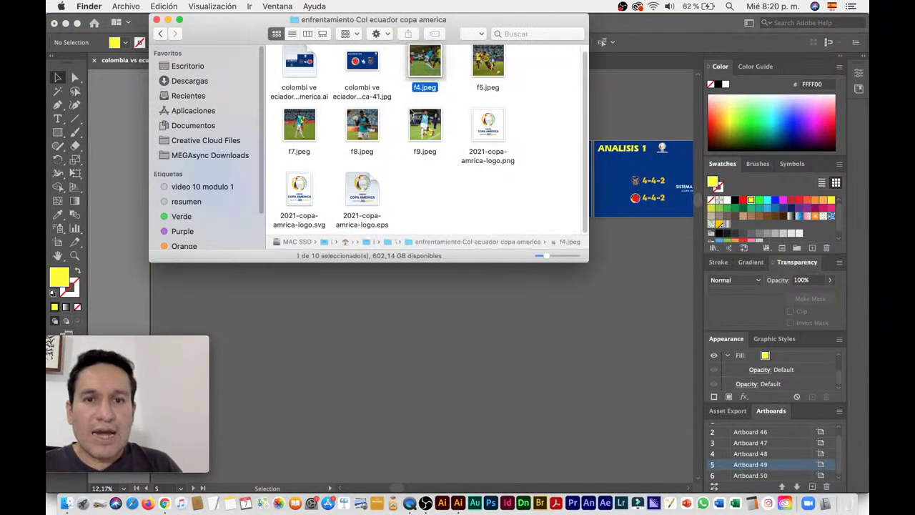
pyautogui.moveTo(422, 64); pyautogui.dragTo(380, 321)
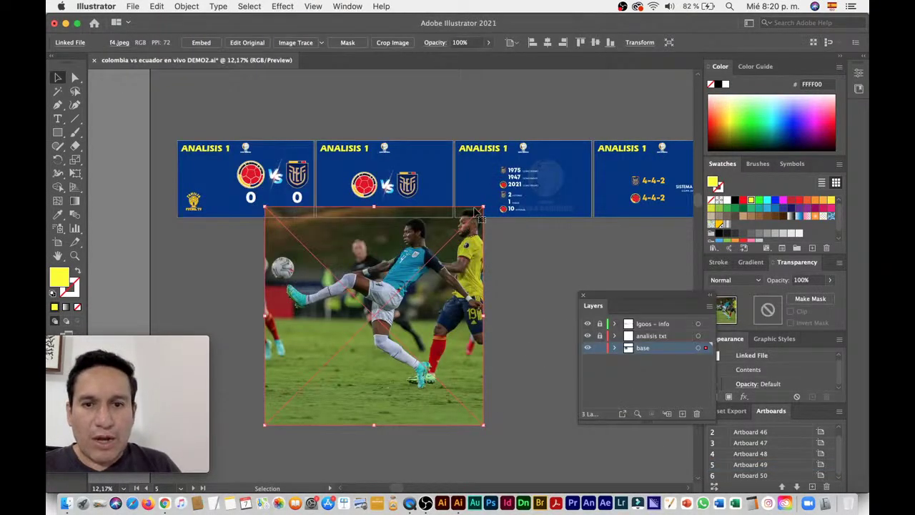
# Step: Move the f4 photo onto Artboard 1 and scale it to about 1306 px to cover the slide
pyautogui.moveTo(478, 211); pyautogui.dragTo(356, 334)
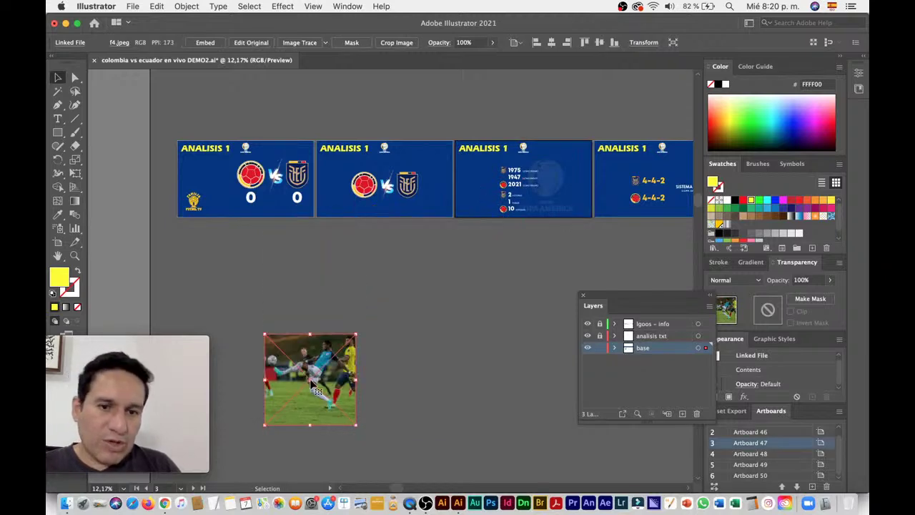
pyautogui.moveTo(316, 389); pyautogui.dragTo(271, 179)
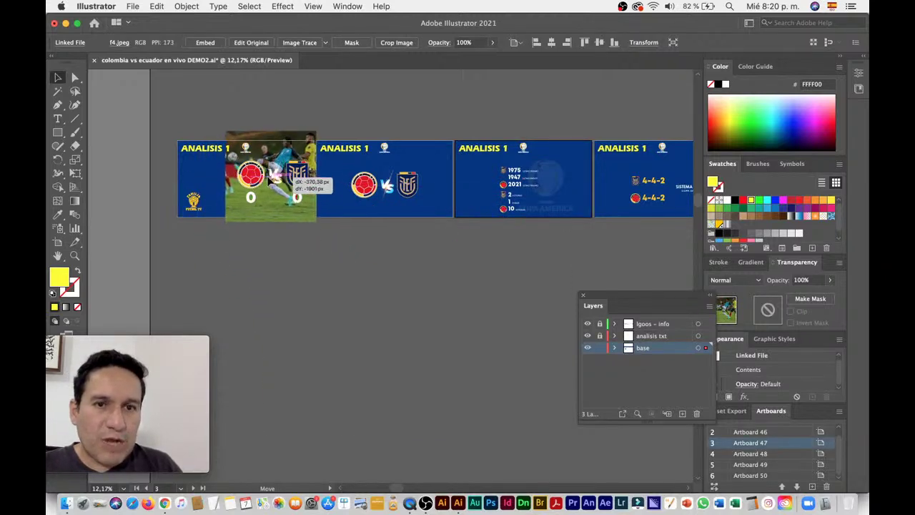
pyautogui.moveTo(271, 179); pyautogui.dragTo(317, 228)
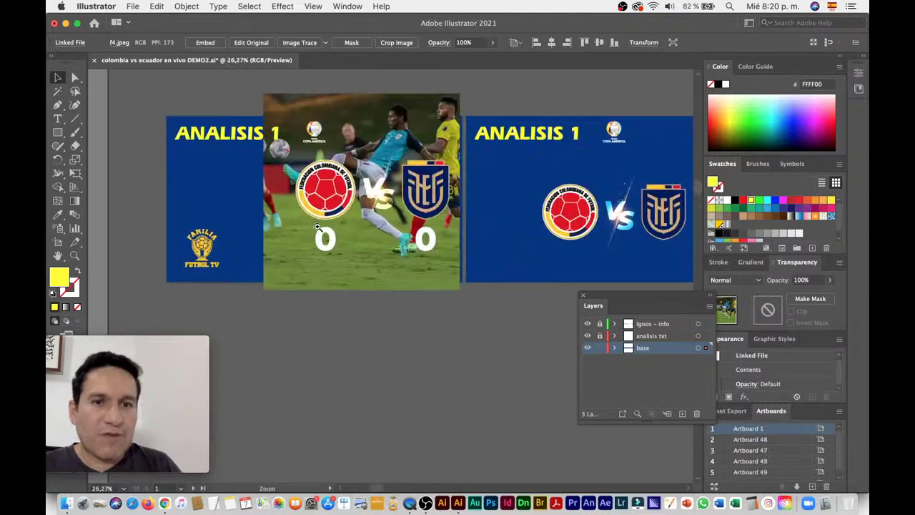
pyautogui.moveTo(386, 131)
pyautogui.mouseDown()
pyautogui.moveTo(432, 183)
pyautogui.moveTo(467, 168)
pyautogui.mouseUp()
pyautogui.moveTo(344, 331)
pyautogui.mouseDown()
pyautogui.moveTo(230, 445)
pyautogui.moveTo(243, 432)
pyautogui.mouseUp()
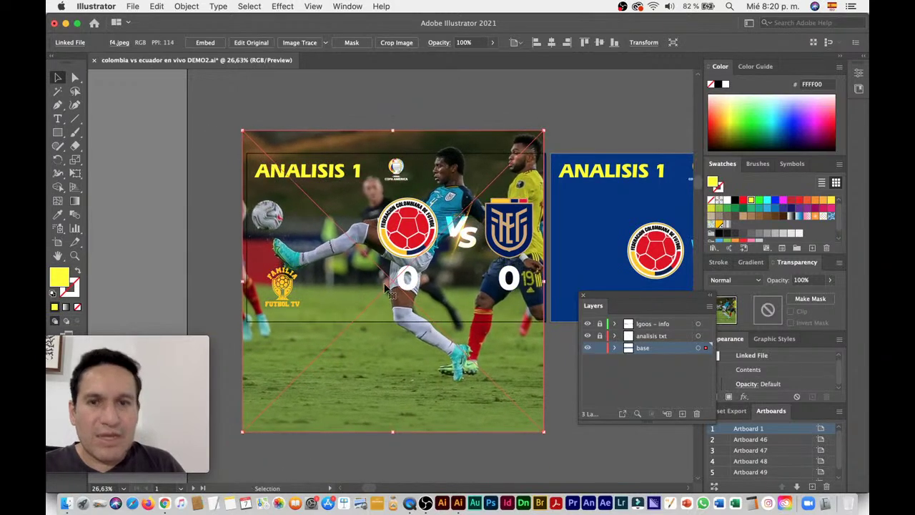
pyautogui.moveTo(545, 131); pyautogui.dragTo(551, 124)
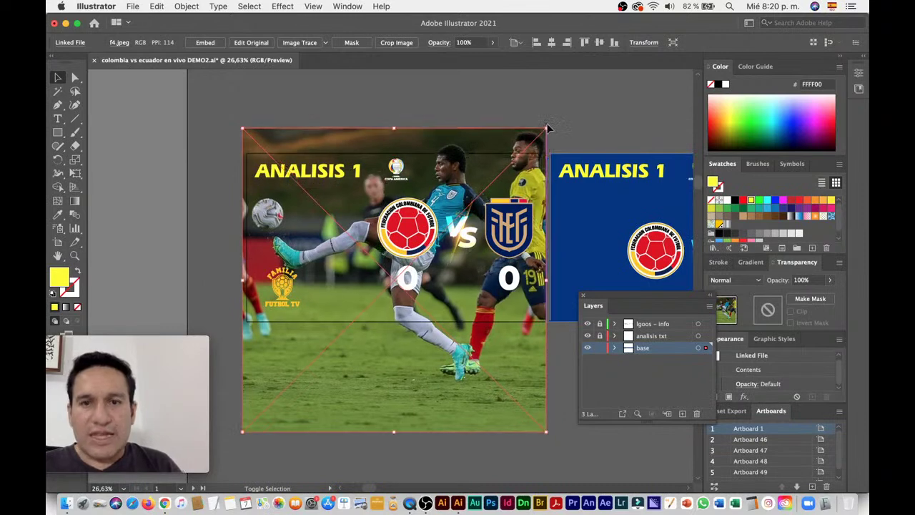
pyautogui.moveTo(479, 179); pyautogui.dragTo(476, 189)
# Step: Clip the f4 photo to the first slide's blue rectangle and send it behind the crests and 0–0 score
pyautogui.rightClick(476, 190)
pyautogui.moveTo(488, 291)
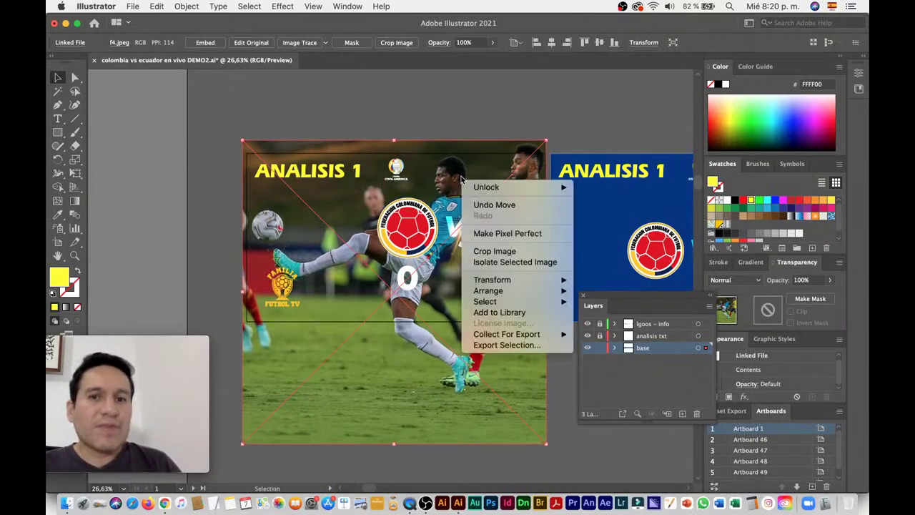
pyautogui.click(659, 328)
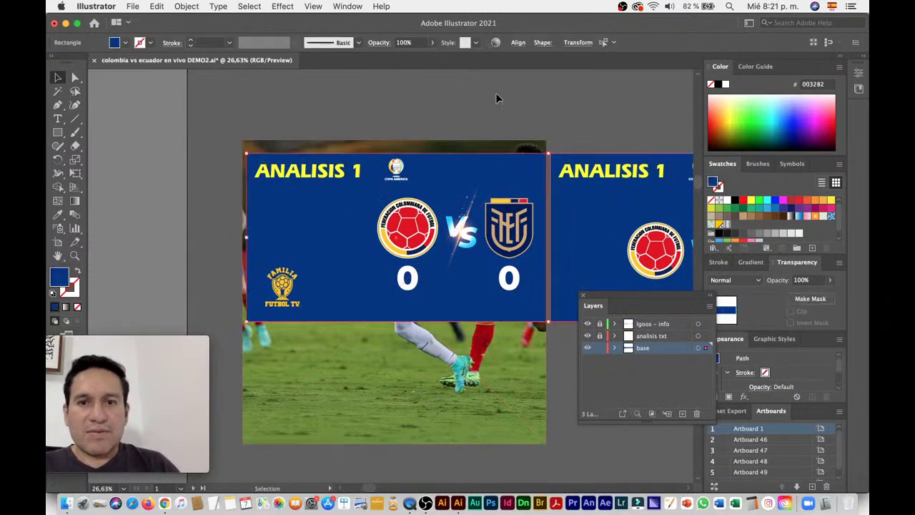
pyautogui.click(478, 145)
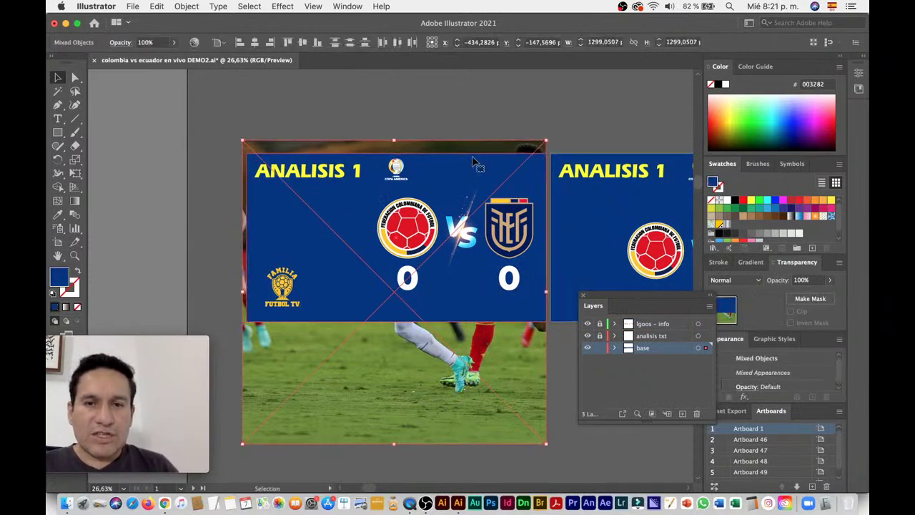
pyautogui.press('super+7')
pyautogui.rightClick(478, 179)
pyautogui.moveTo(500, 315)
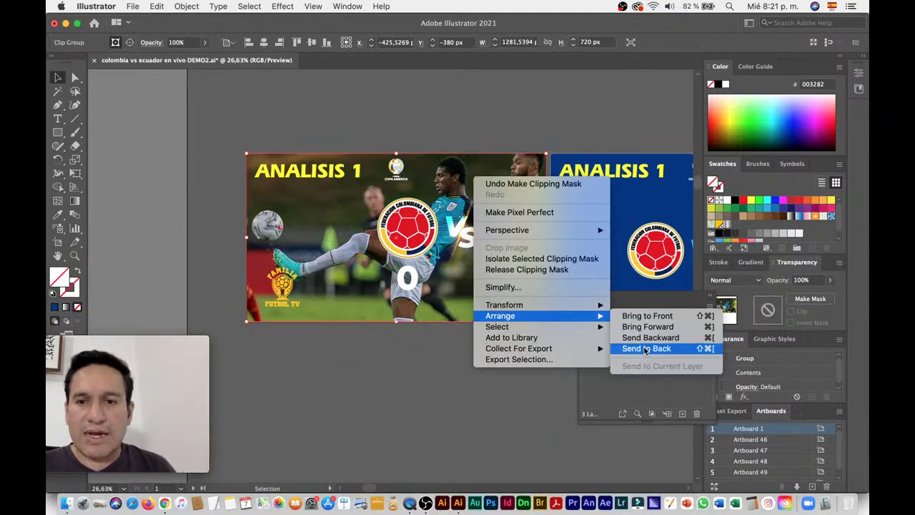
pyautogui.click(646, 348)
pyautogui.click(431, 391)
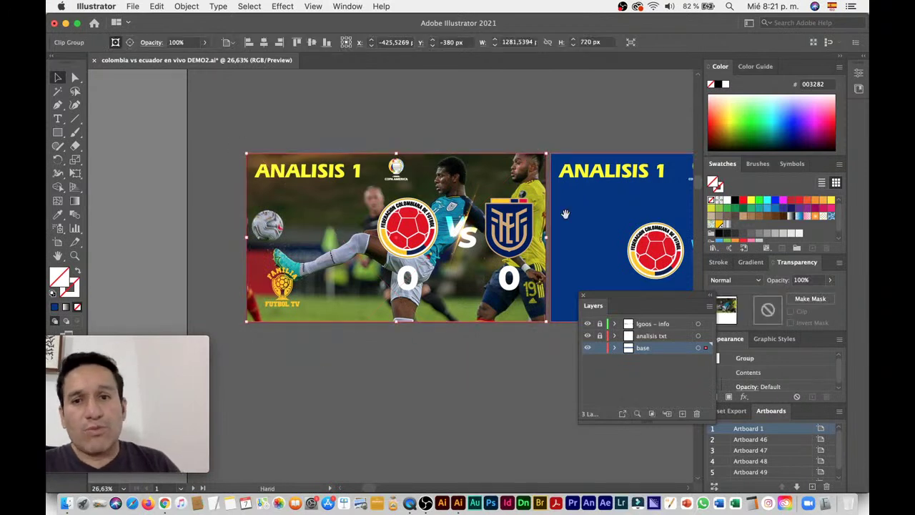
pyautogui.hscroll(5, 332, 223)
pyautogui.click(456, 177)
pyautogui.hscroll(-3, 438, 223)
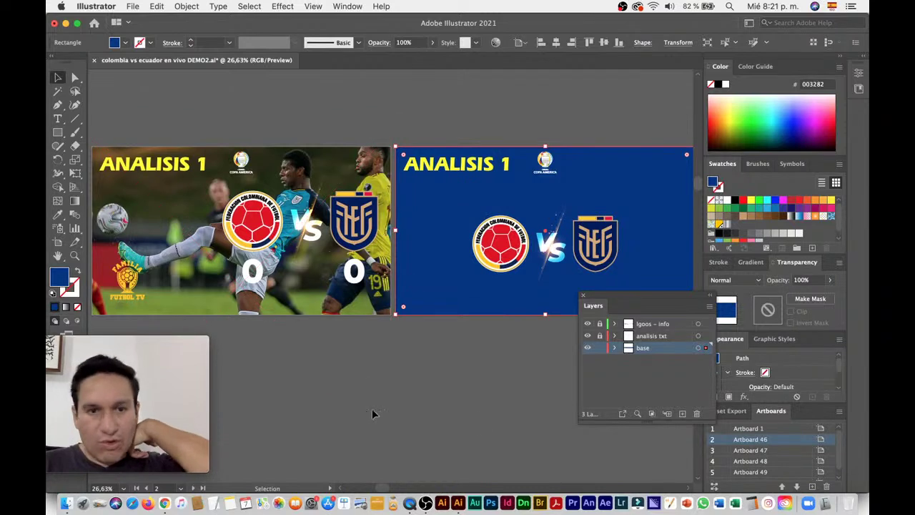
# Step: Deselect and save the document, then drag the Layers panel over the first slide
pyautogui.click(506, 410)
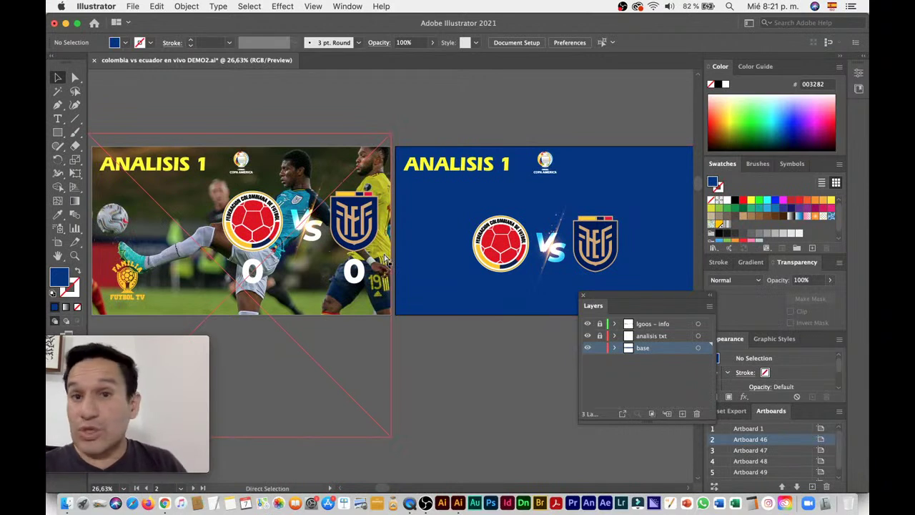
pyautogui.press('super+s')
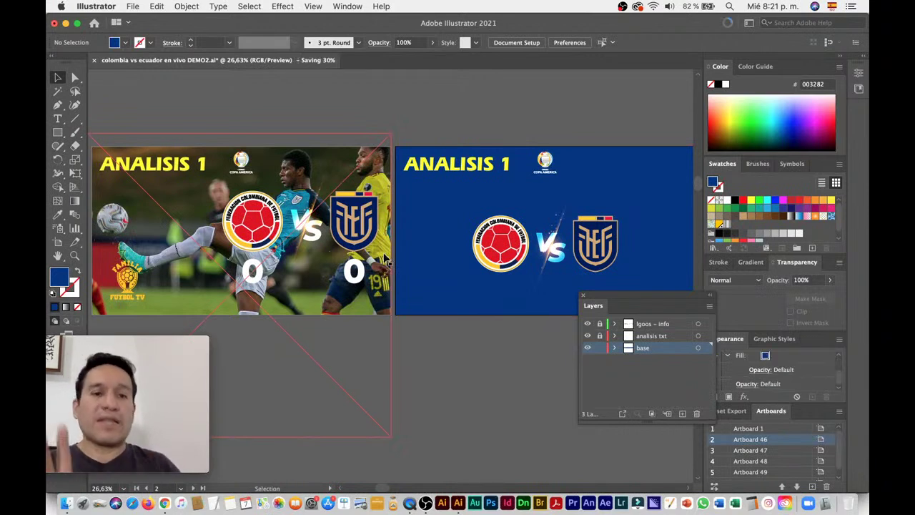
pyautogui.hscroll(-5, 386, 261)
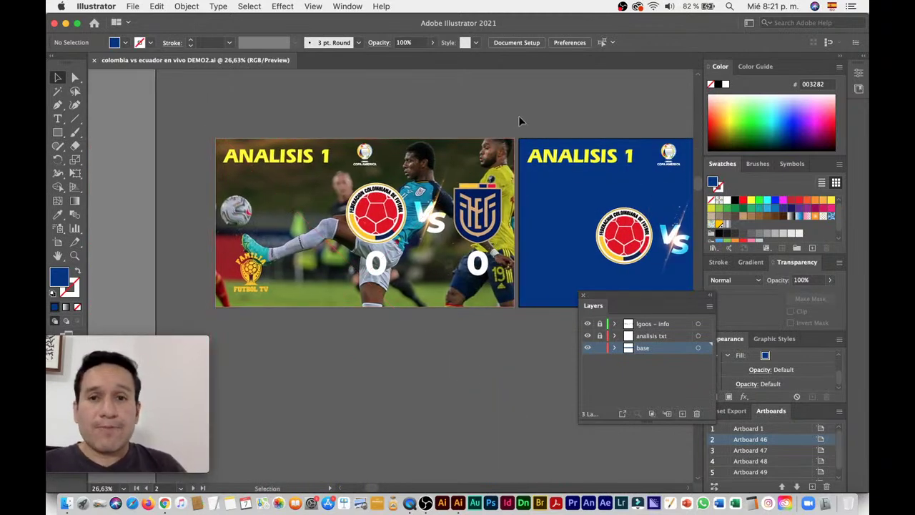
pyautogui.hscroll(4, 520, 123)
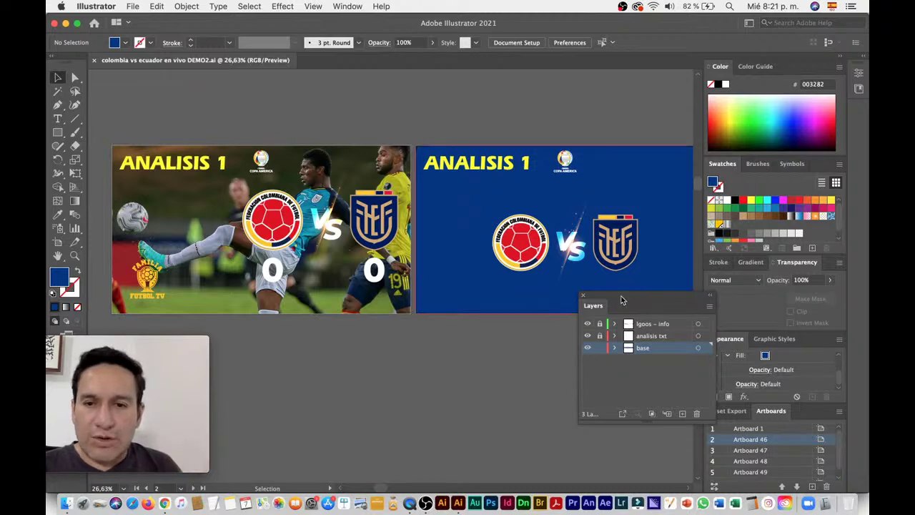
pyautogui.moveTo(621, 301); pyautogui.dragTo(310, 210)
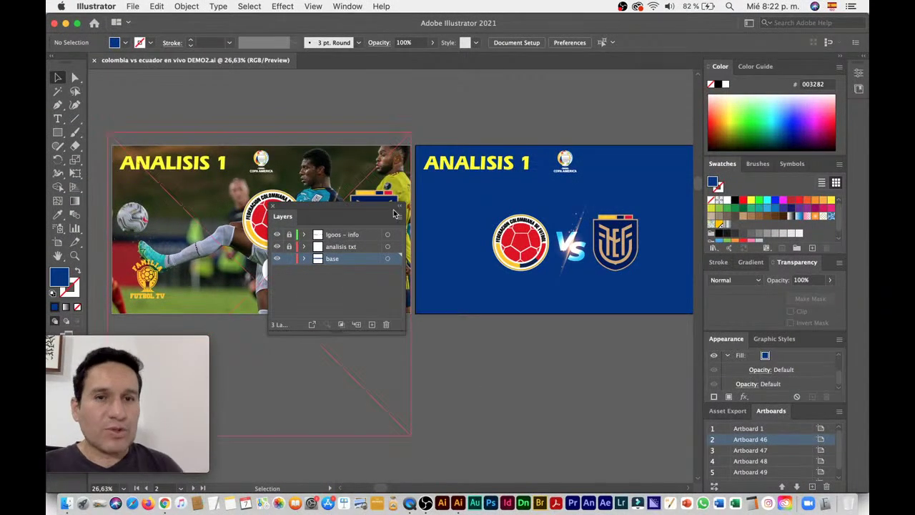
# Step: Show the Align panel beside the Layers panel, set to Align to Selection
pyautogui.click(347, 7)
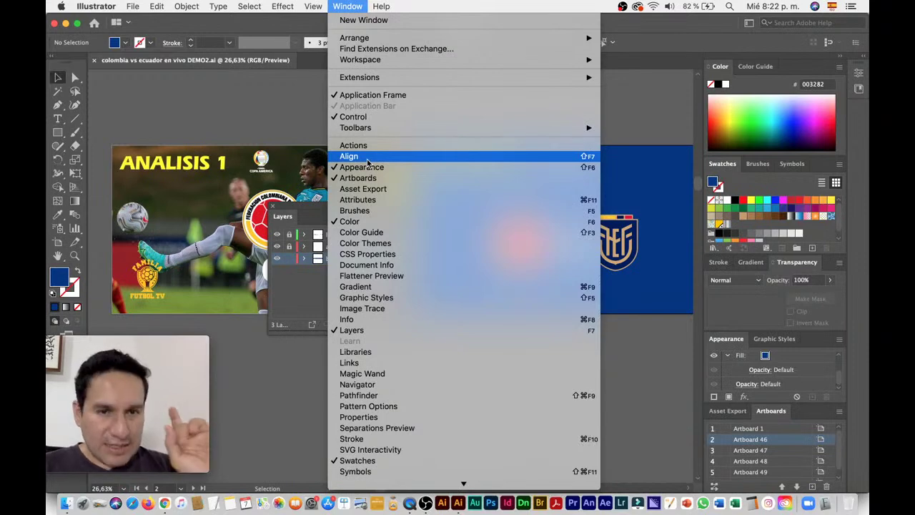
pyautogui.click(366, 158)
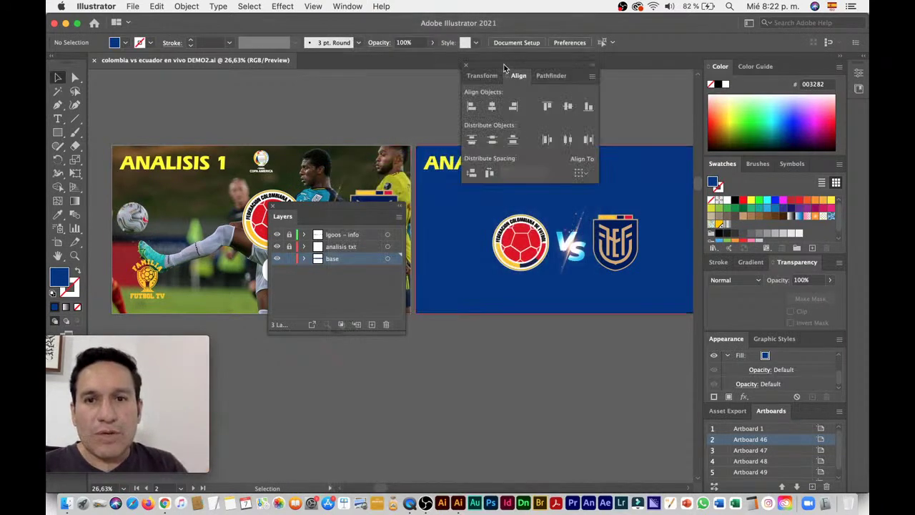
pyautogui.moveTo(504, 65); pyautogui.dragTo(452, 212)
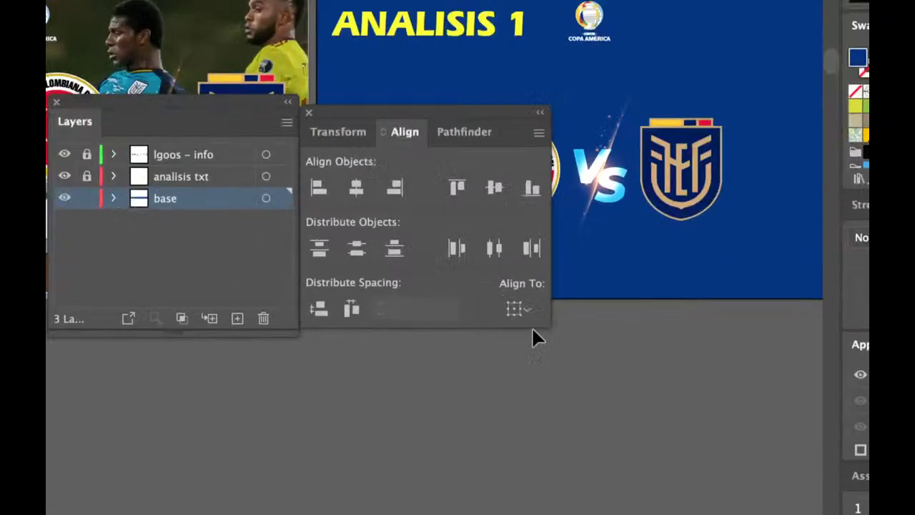
pyautogui.click(527, 310)
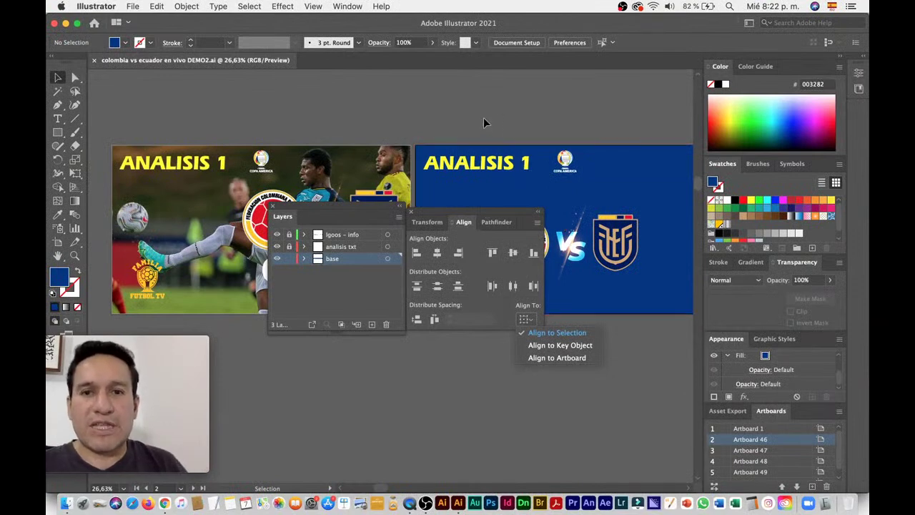
pyautogui.click(348, 6)
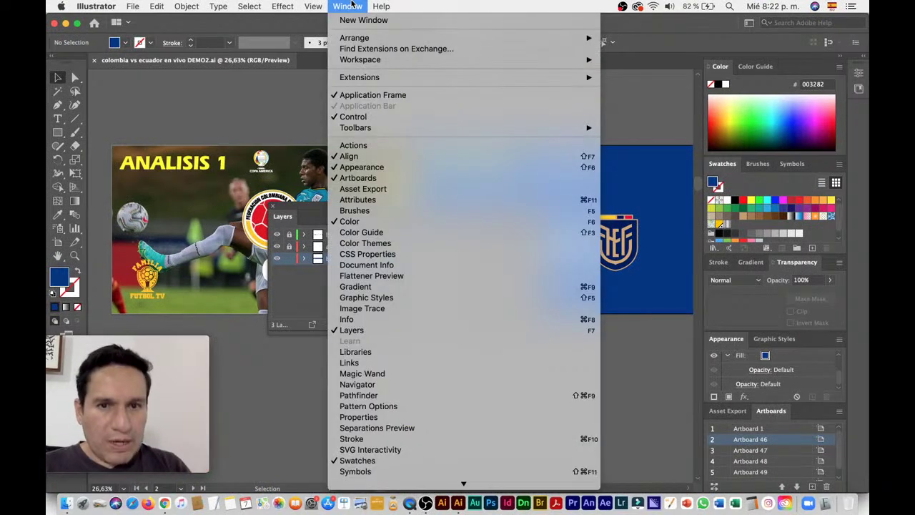
# Step: Show the Info panel and position it over the first slide
pyautogui.click(439, 320)
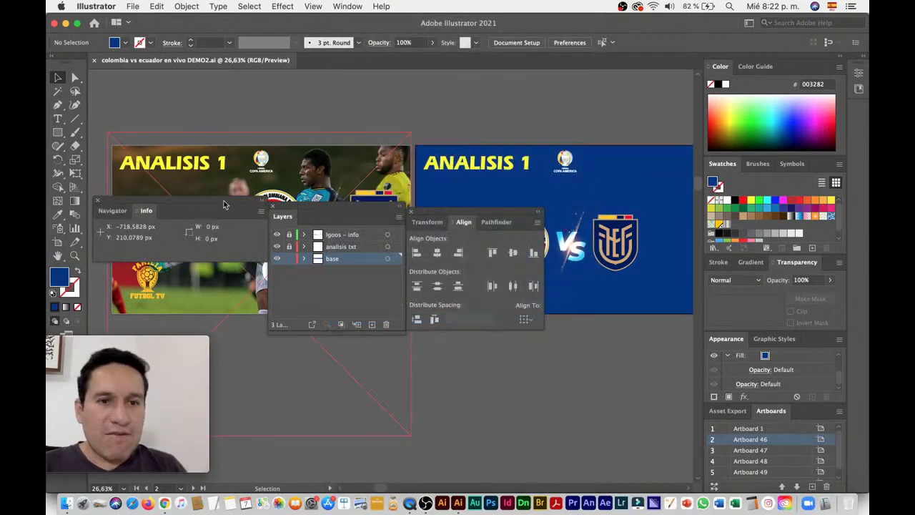
pyautogui.moveTo(205, 202); pyautogui.dragTo(535, 122)
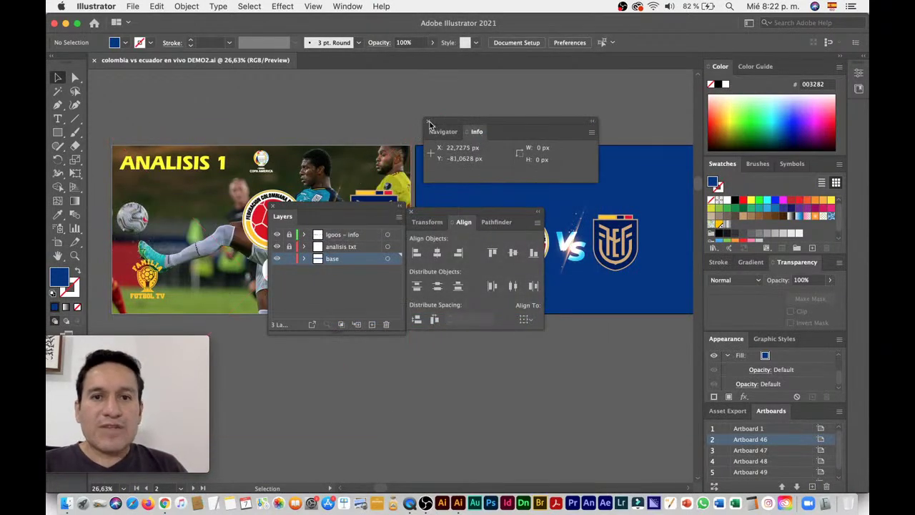
pyautogui.moveTo(429, 125); pyautogui.dragTo(241, 146)
# Step: Show the Links panel listing f4.jpeg at the top right and make it taller
pyautogui.click(347, 6)
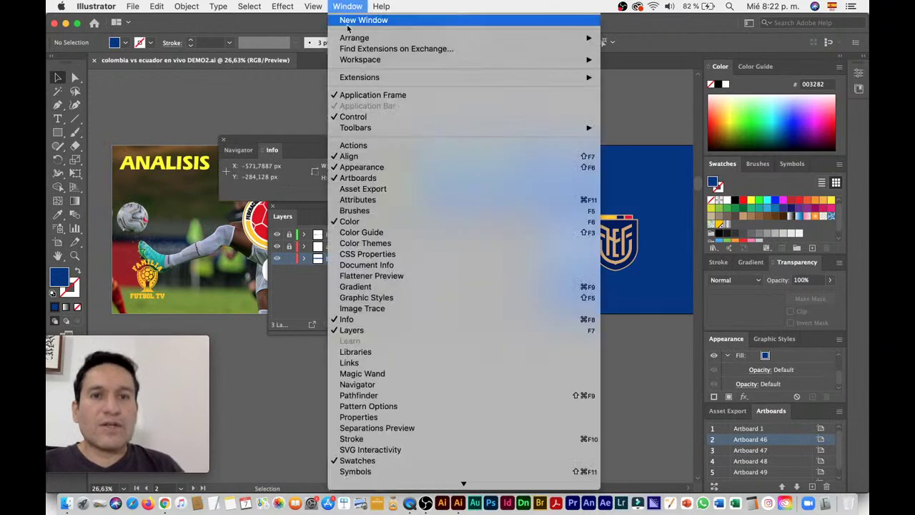
pyautogui.click(375, 363)
pyautogui.moveTo(339, 229); pyautogui.dragTo(596, 134)
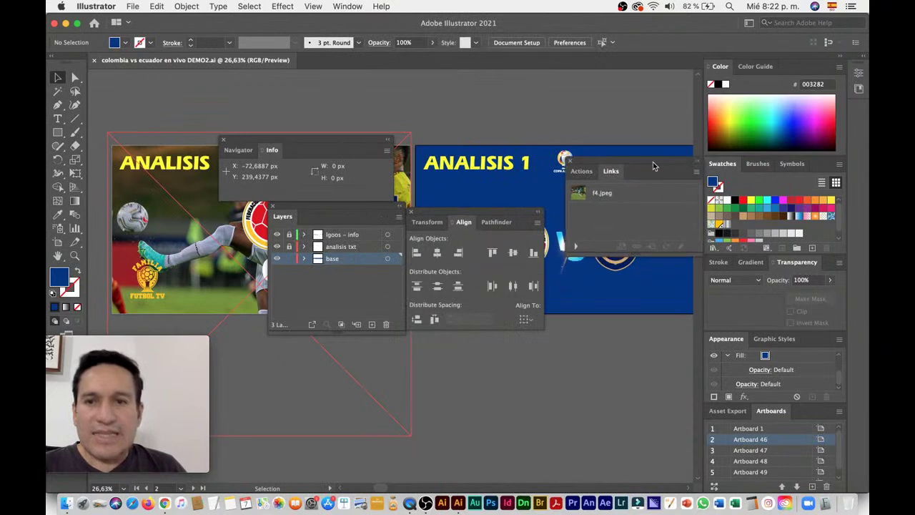
pyautogui.moveTo(614, 219); pyautogui.dragTo(614, 277)
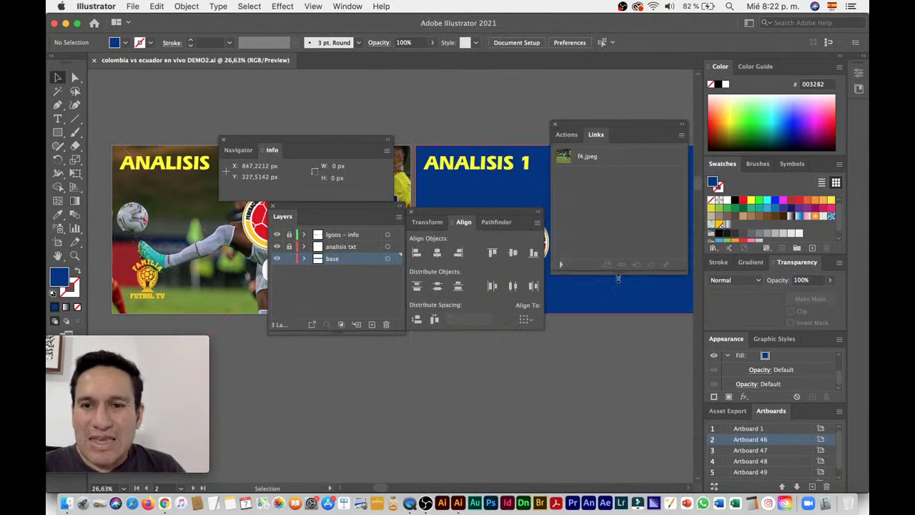
pyautogui.moveTo(486, 212); pyautogui.dragTo(600, 357)
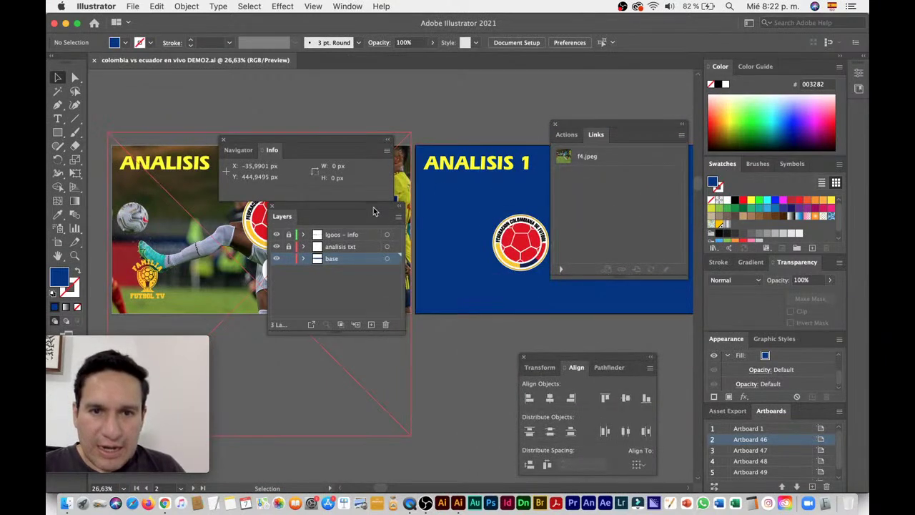
# Step: Rearrange the Layers, Links, Align and Info panels over the slides, then switch to Chrome
pyautogui.moveTo(377, 213); pyautogui.dragTo(352, 293)
pyautogui.moveTo(568, 127); pyautogui.dragTo(399, 288)
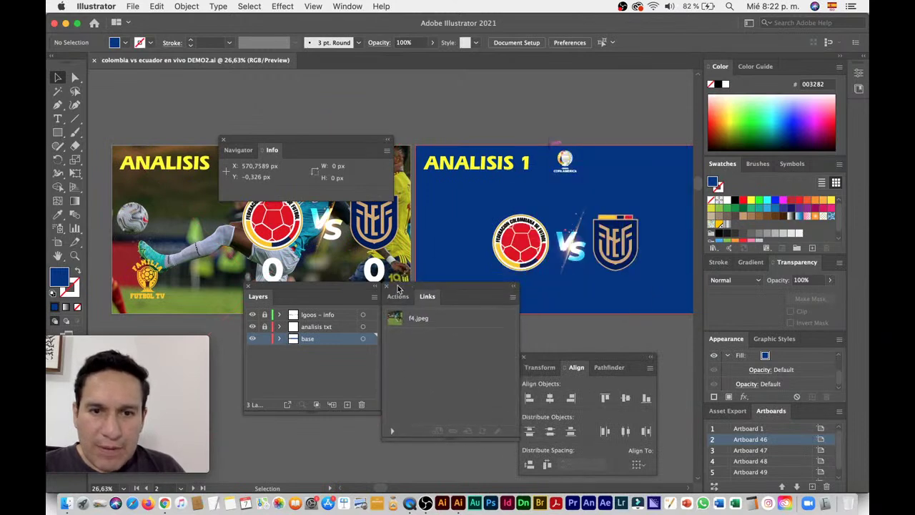
pyautogui.moveTo(548, 359); pyautogui.dragTo(447, 112)
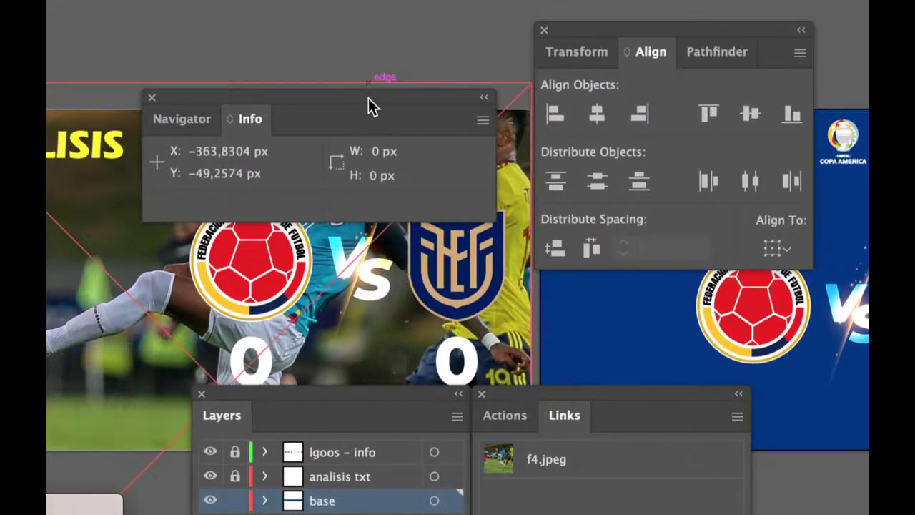
pyautogui.moveTo(369, 98)
pyautogui.mouseDown()
pyautogui.moveTo(311, 191)
pyautogui.moveTo(356, 174)
pyautogui.mouseUp()
pyautogui.moveTo(608, 37); pyautogui.dragTo(574, 111)
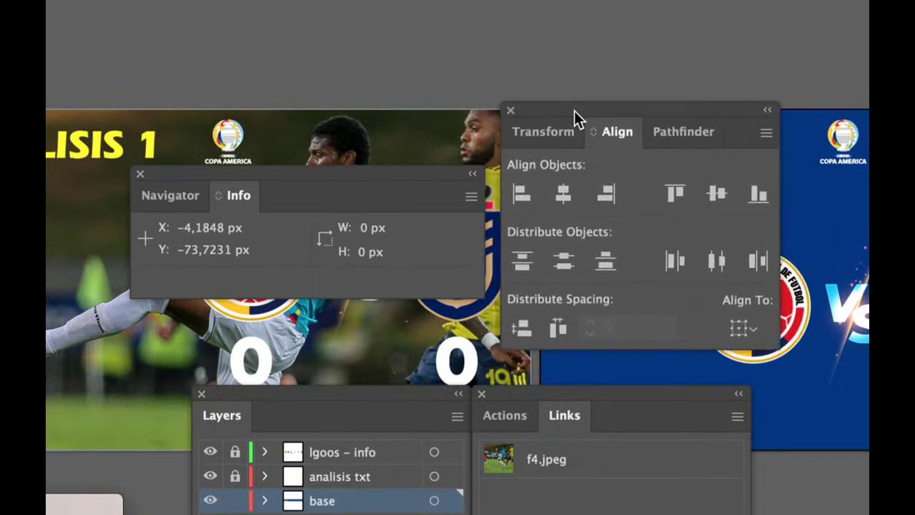
pyautogui.moveTo(439, 178); pyautogui.dragTo(454, 184)
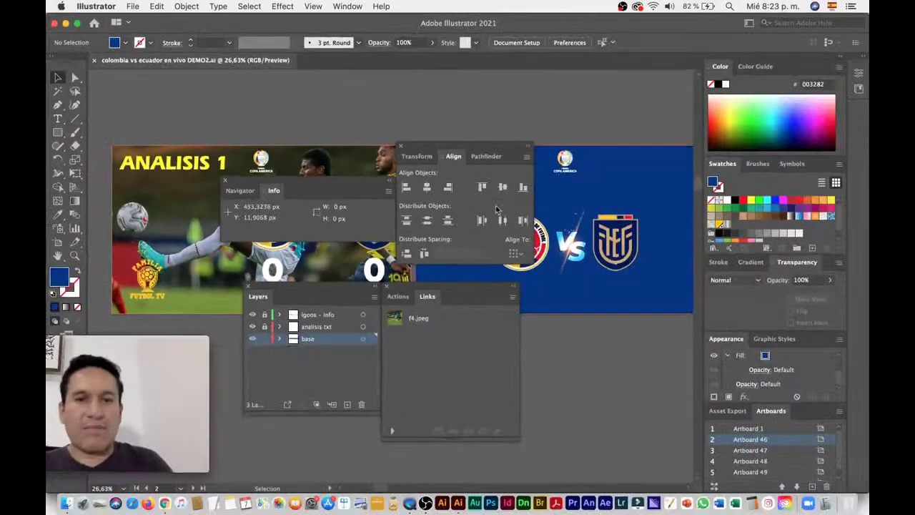
pyautogui.press('super+Tab')
pyautogui.press('super+Tab')
pyautogui.press('super+Tab')
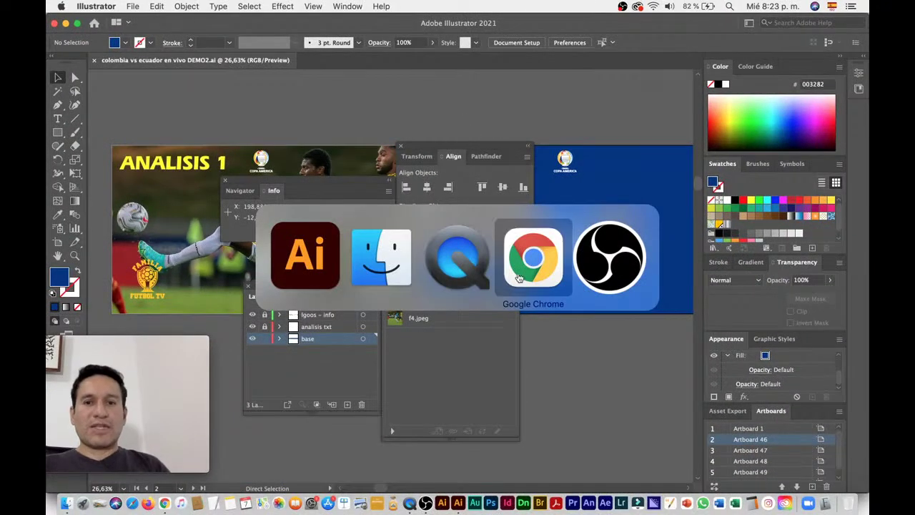
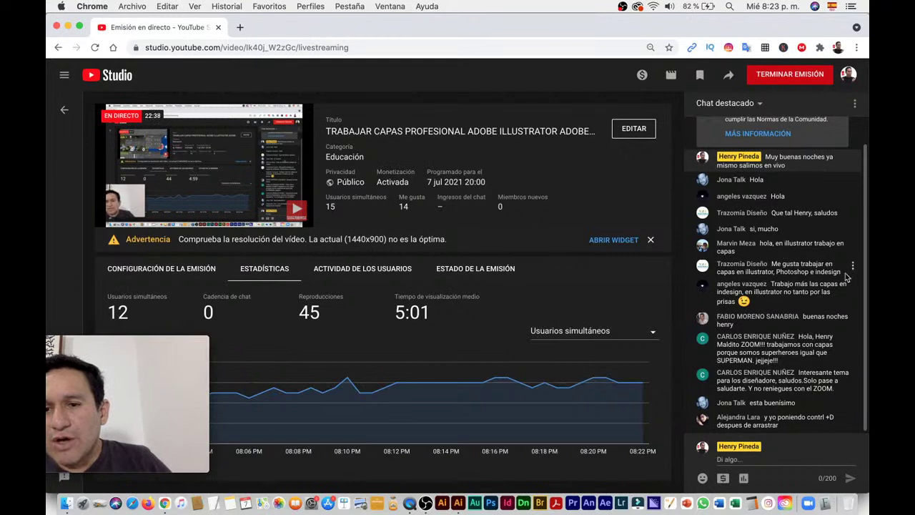
# Step: Read the chat comments about layers, InDesign layers, the good-night greeting and superheroes
pyautogui.moveTo(839, 274); pyautogui.dragTo(779, 262)
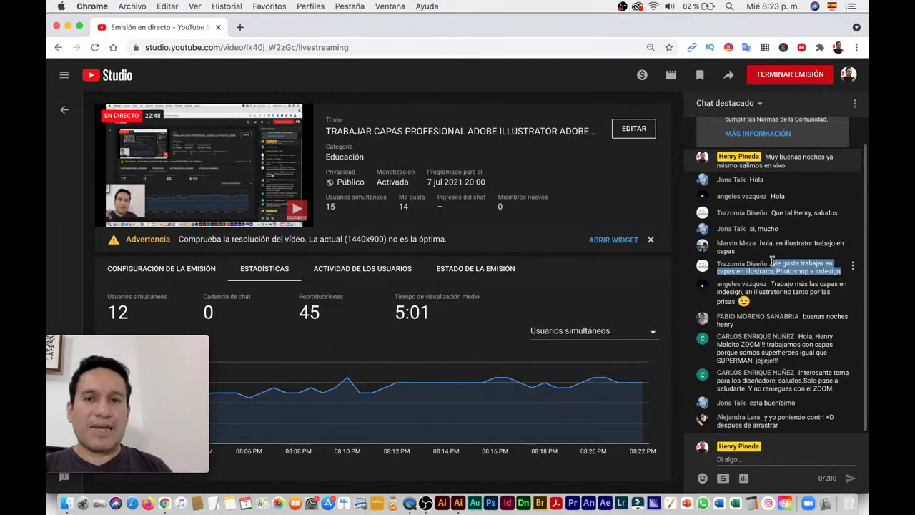
pyautogui.click(790, 297)
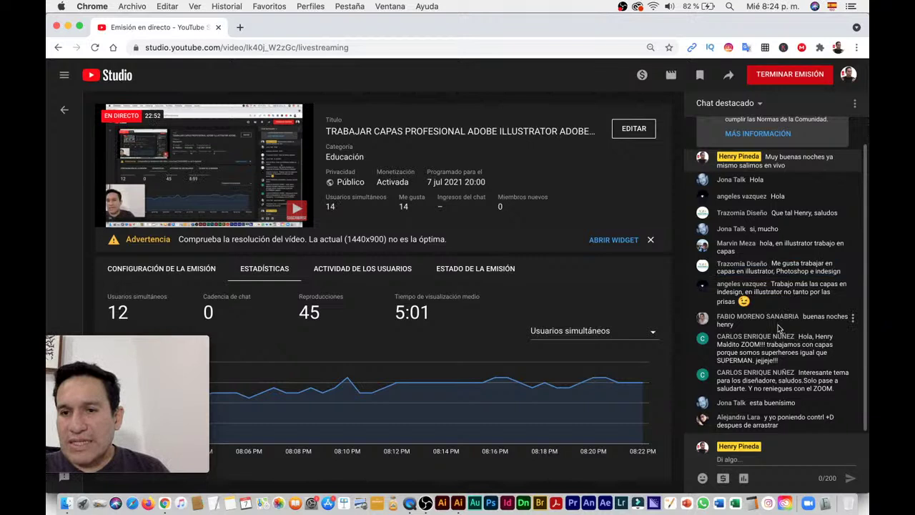
pyautogui.moveTo(769, 287); pyautogui.dragTo(775, 301)
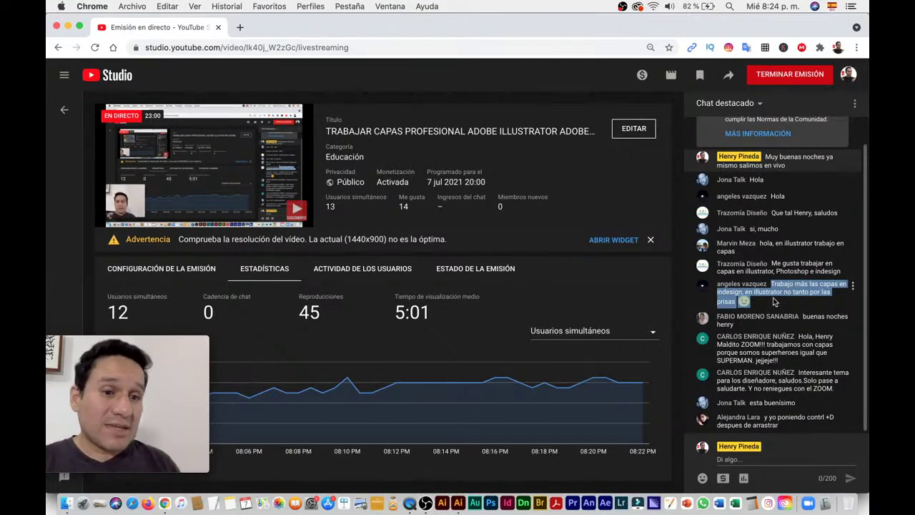
pyautogui.click(774, 301)
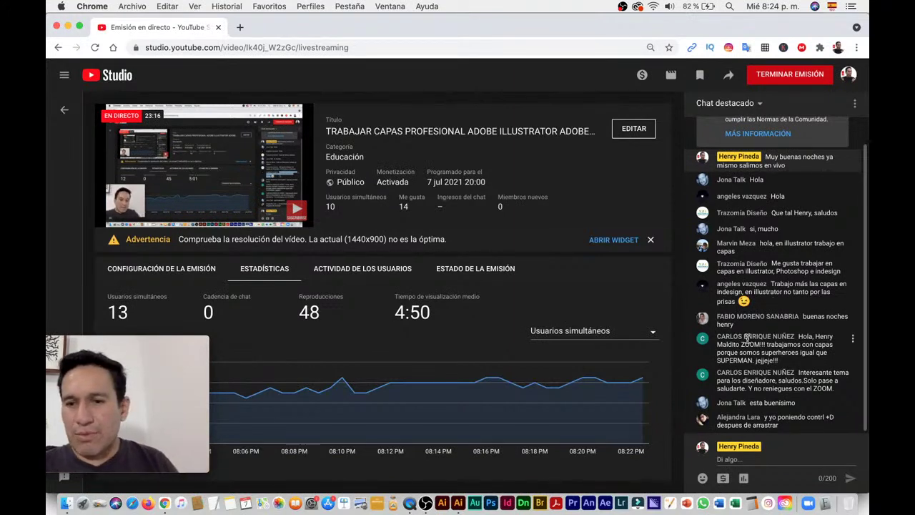
pyautogui.tripleClick(808, 327)
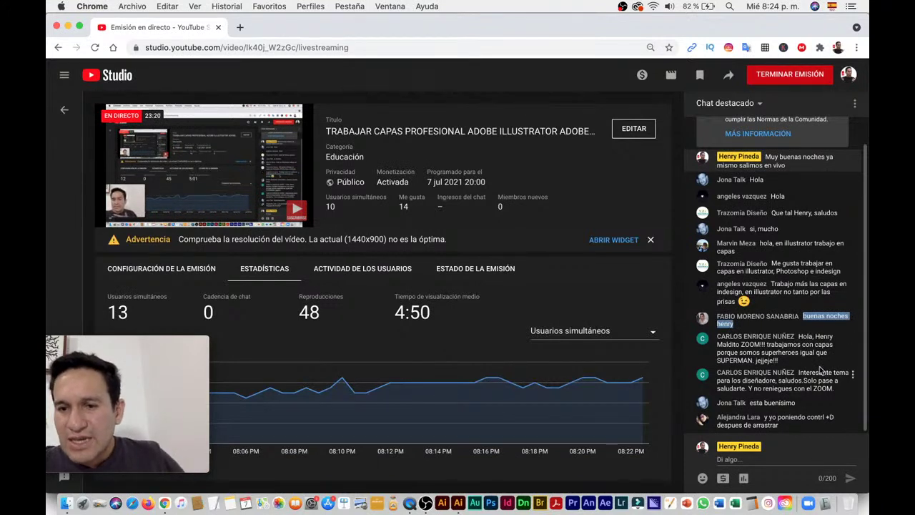
pyautogui.moveTo(799, 336)
pyautogui.mouseDown()
pyautogui.moveTo(805, 345)
pyautogui.moveTo(766, 347)
pyautogui.mouseUp()
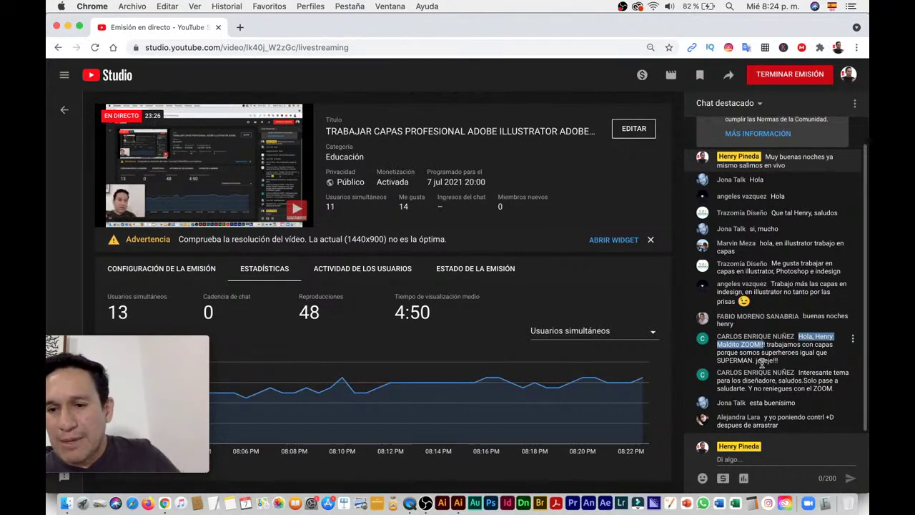
pyautogui.moveTo(781, 363); pyautogui.dragTo(802, 337)
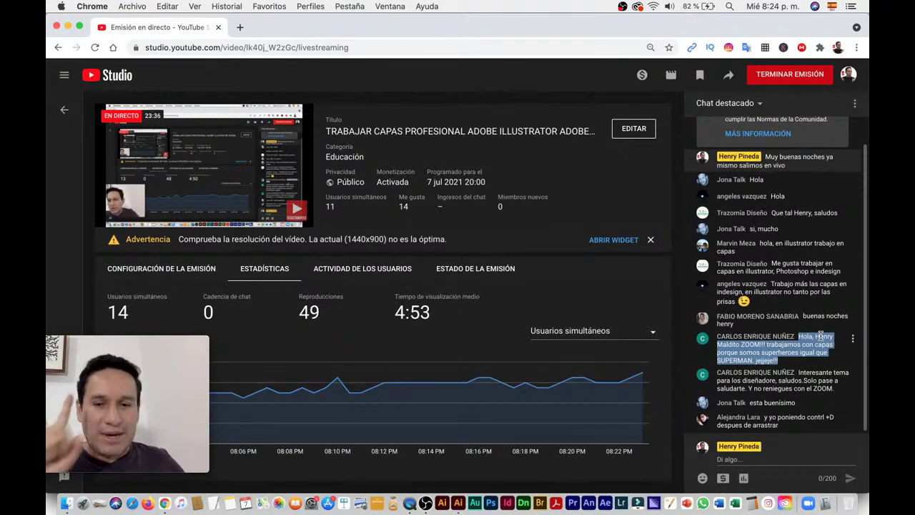
pyautogui.click(800, 372)
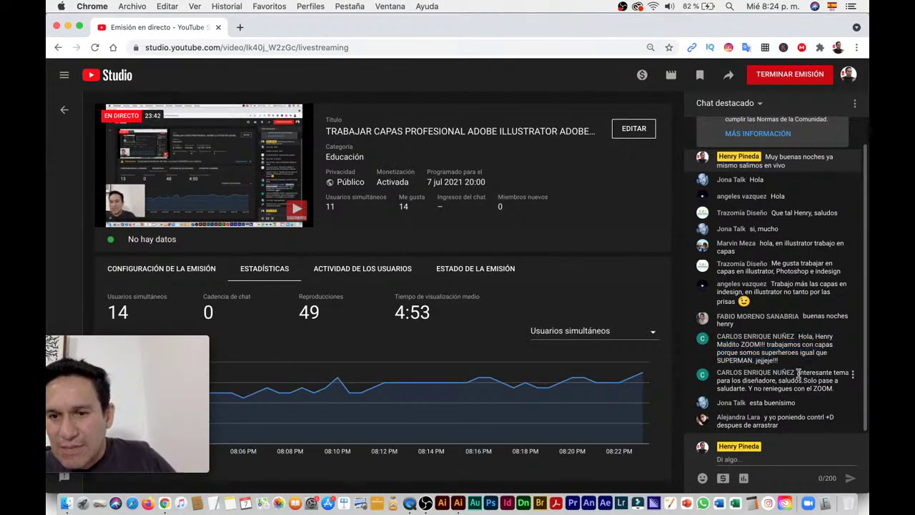
# Step: Read the interesting-topic comment and the one about duplicating after dragging
pyautogui.moveTo(799, 372); pyautogui.dragTo(791, 381)
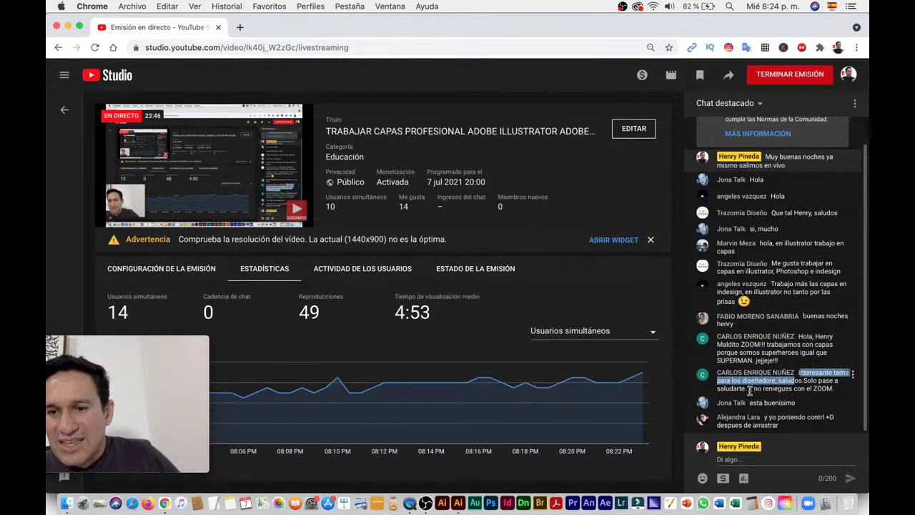
pyautogui.moveTo(829, 388); pyautogui.dragTo(802, 371)
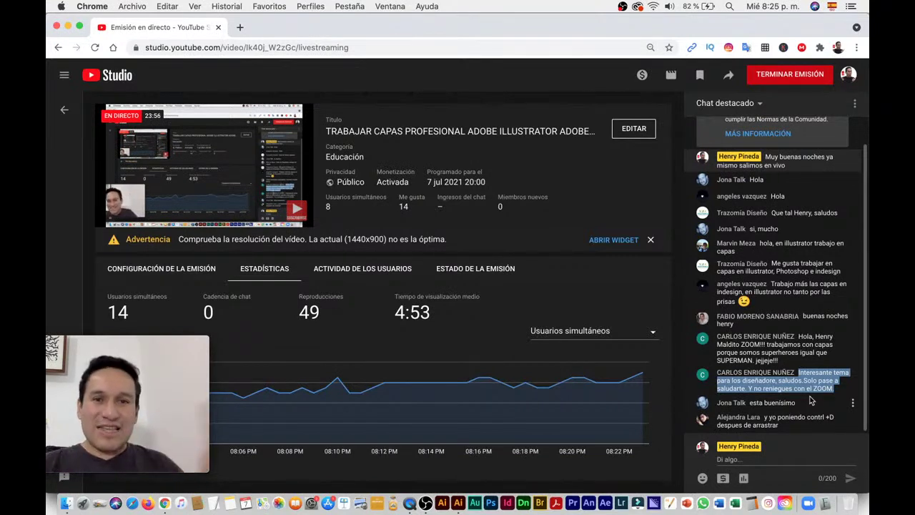
pyautogui.click(751, 404)
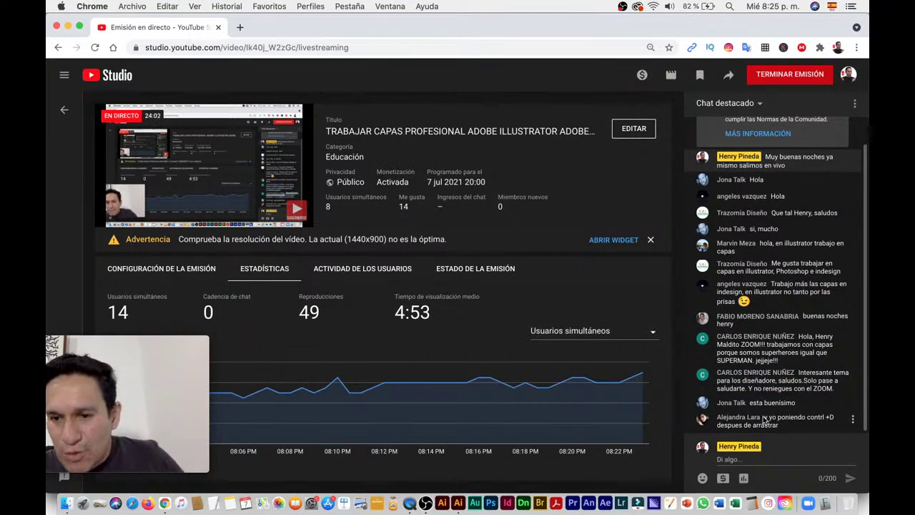
pyautogui.moveTo(764, 420); pyautogui.dragTo(799, 436)
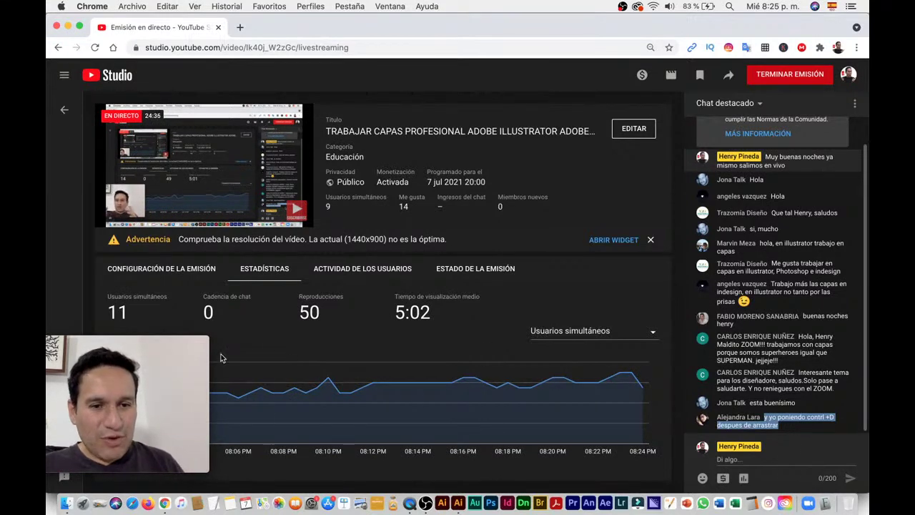
pyautogui.moveTo(236, 208); pyautogui.dragTo(197, 170)
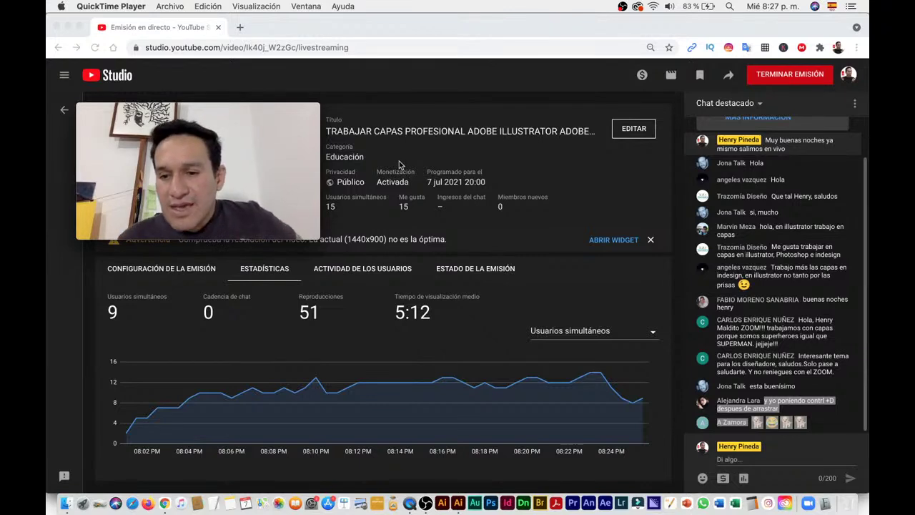
# Step: Return to the stream dashboard and bring up the 'Terminar emisión' confirmation
pyautogui.click(821, 363)
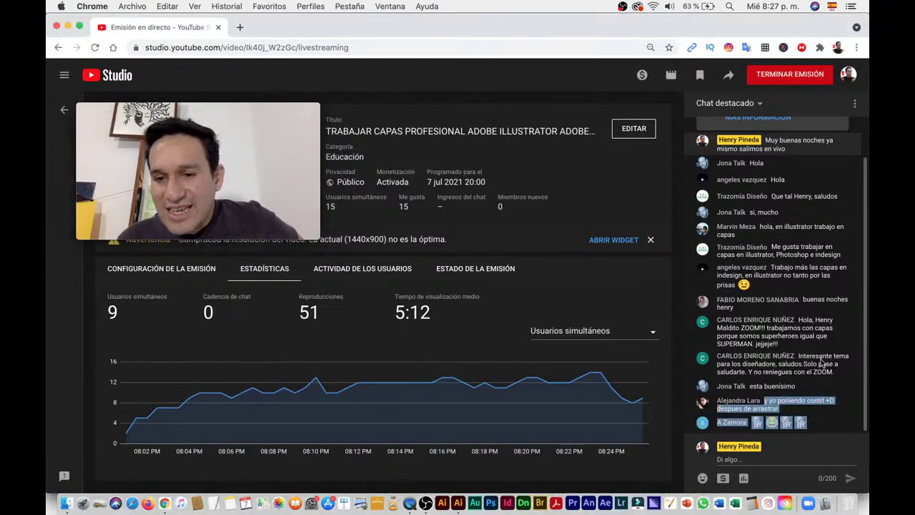
pyautogui.click(830, 420)
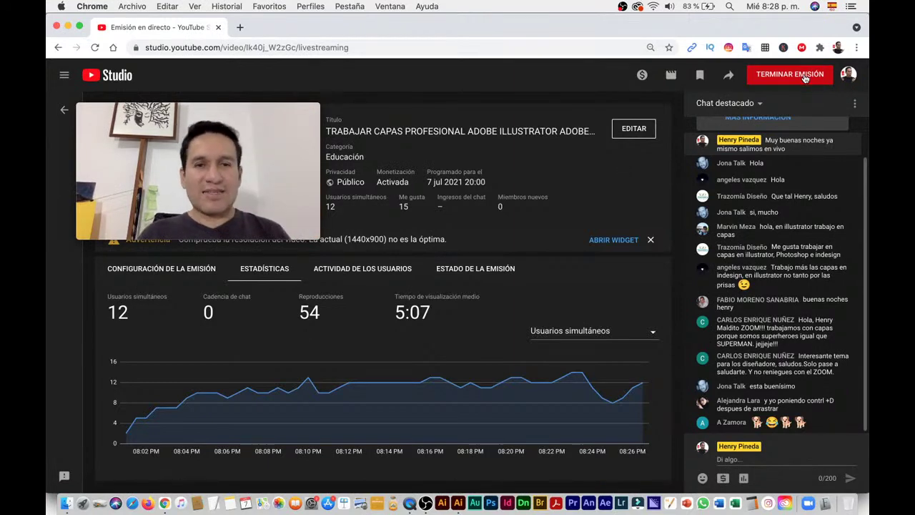
pyautogui.click(805, 76)
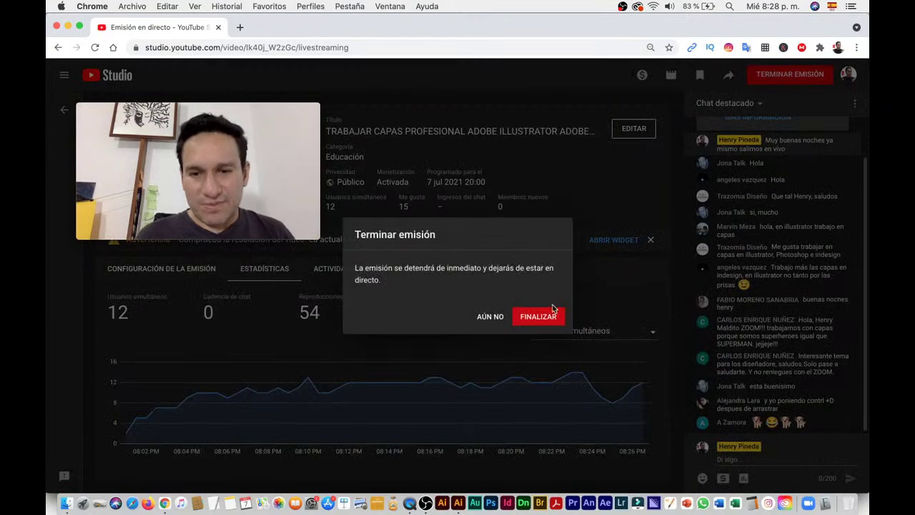